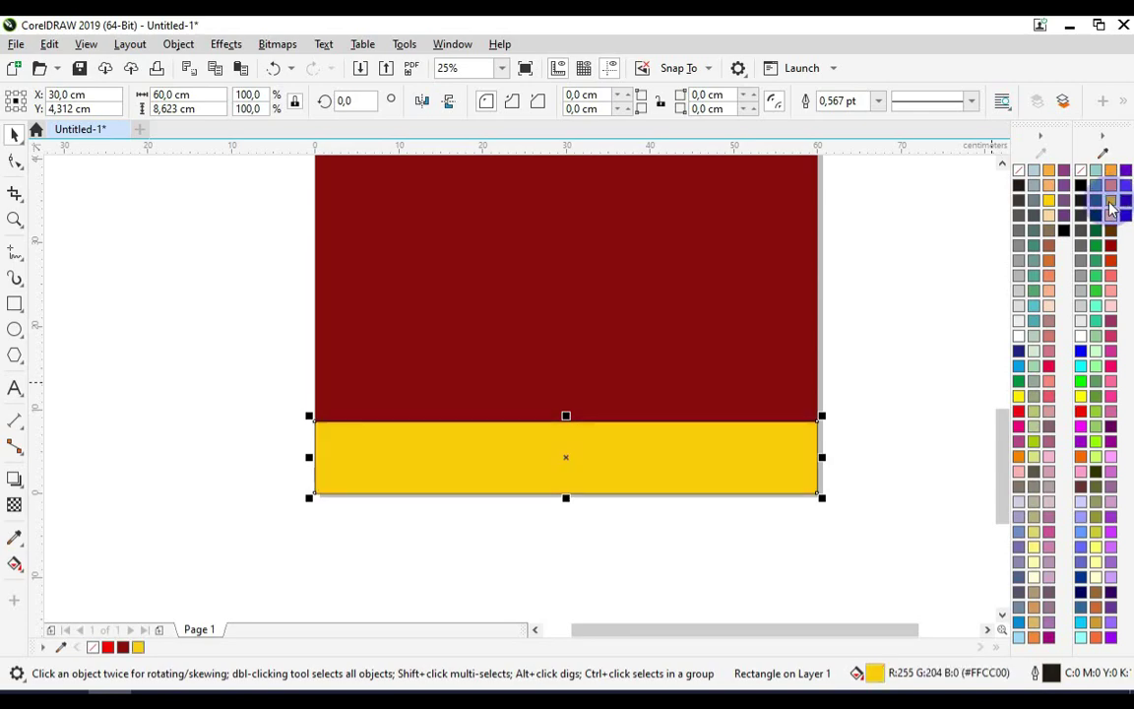
Remove the outline from the yellow rectangle at the bottom of the page
{"action": "left_click", "coordinate": [877, 102]}
{"action": "left_click", "coordinate": [832, 119]}
{"action": "left_click", "coordinate": [843, 324]}
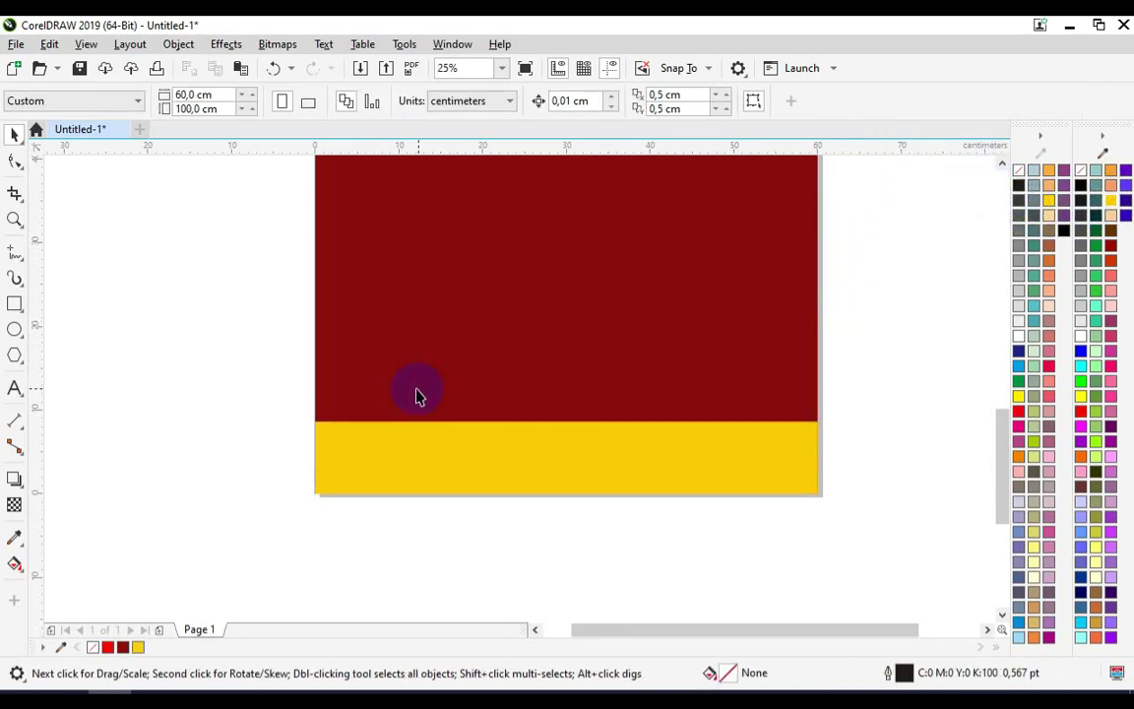
Switch to Chrome and search Google for "logo wa"
{"action": "left_click", "coordinate": [320, 691]}
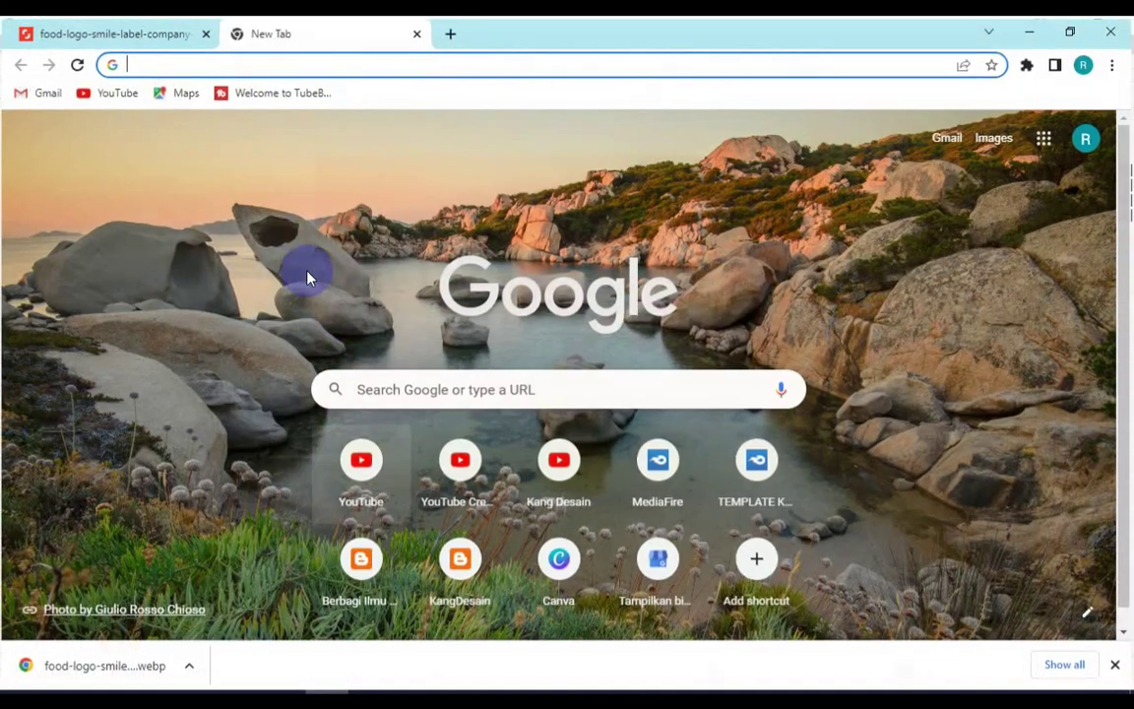
{"action": "type", "text": "l"}
{"action": "type", "text": "logo wa png"}
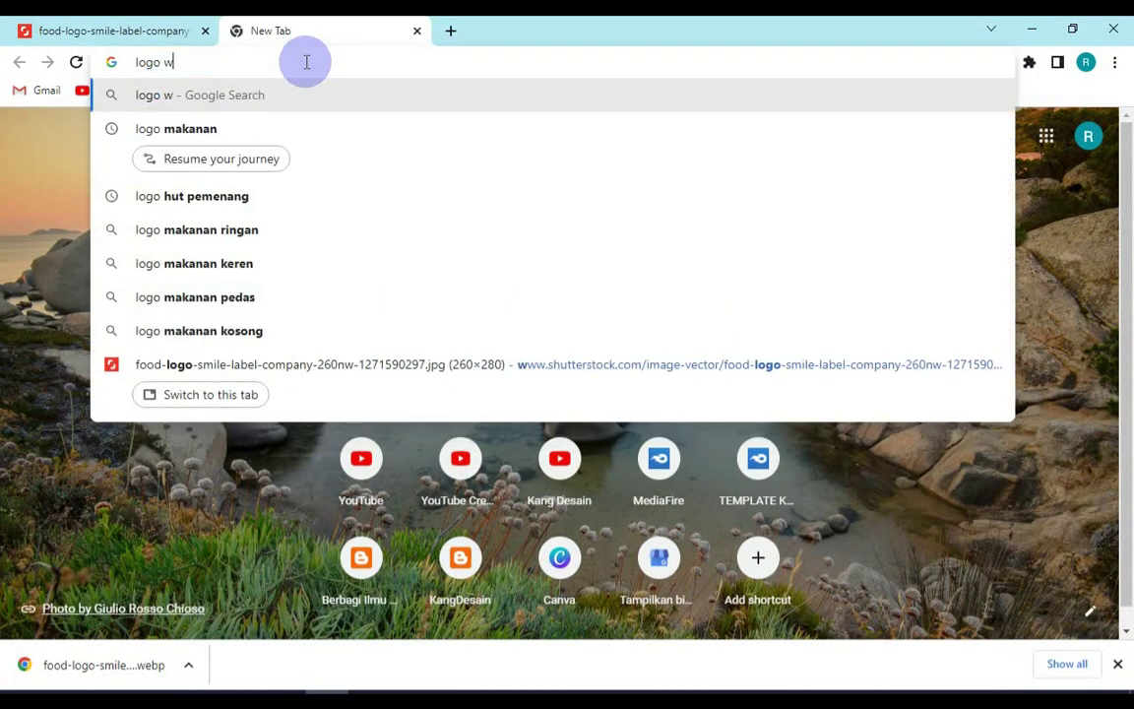
{"action": "key", "text": "BackSpace"}
{"action": "key", "text": "BackSpace"}
{"action": "key", "text": "BackSpace"}
{"action": "key", "text": "BackSpace"}
{"action": "key", "text": "Return"}
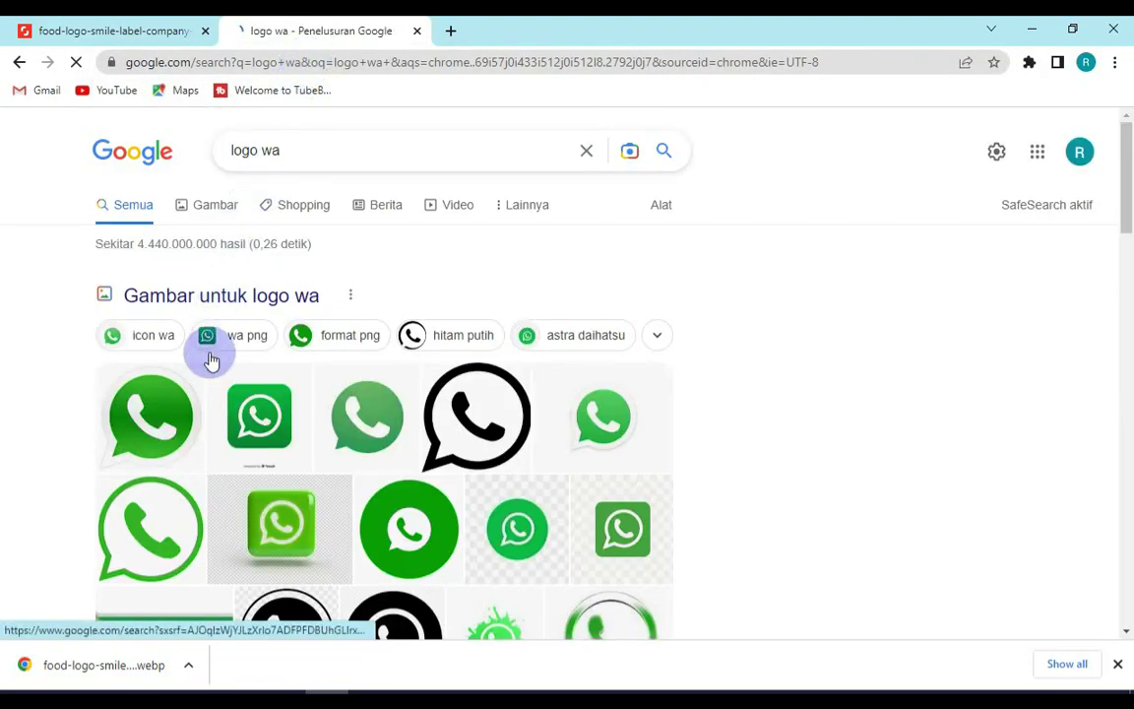
Save the green WhatsApp logo as the PNG image logo-wa-whatsapp-300x300 in the Downloads folder
{"action": "left_click", "coordinate": [173, 409]}
{"action": "right_click", "coordinate": [917, 293]}
{"action": "left_click", "coordinate": [970, 467]}
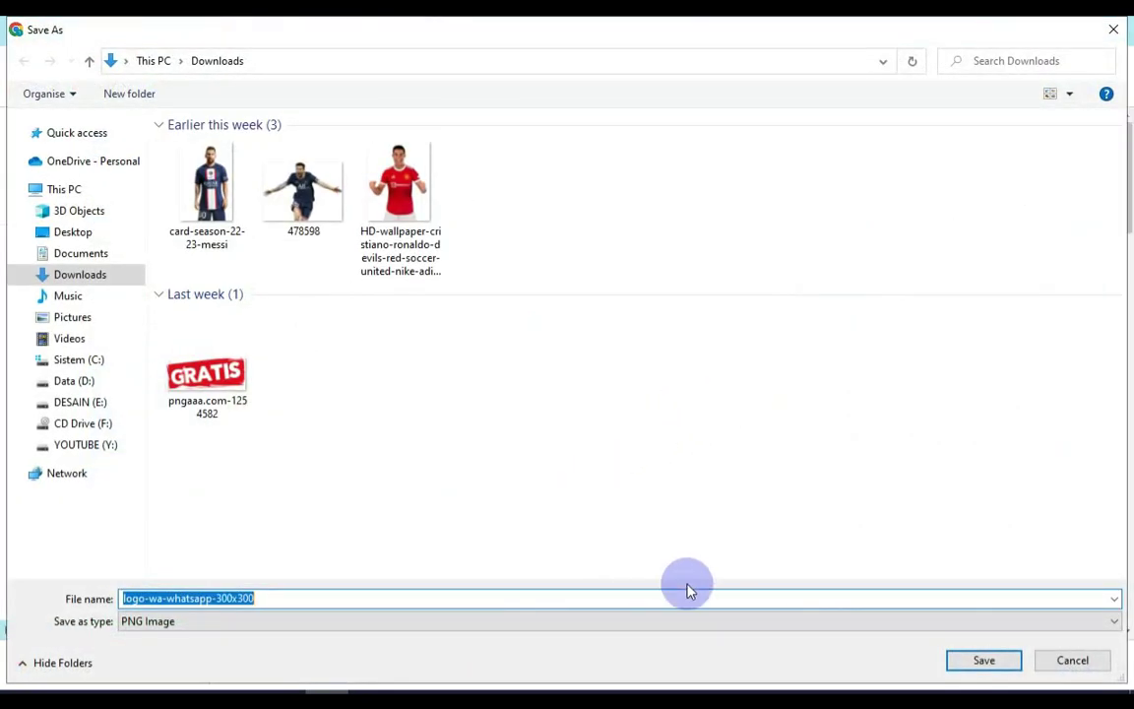
{"action": "left_click", "coordinate": [983, 660]}
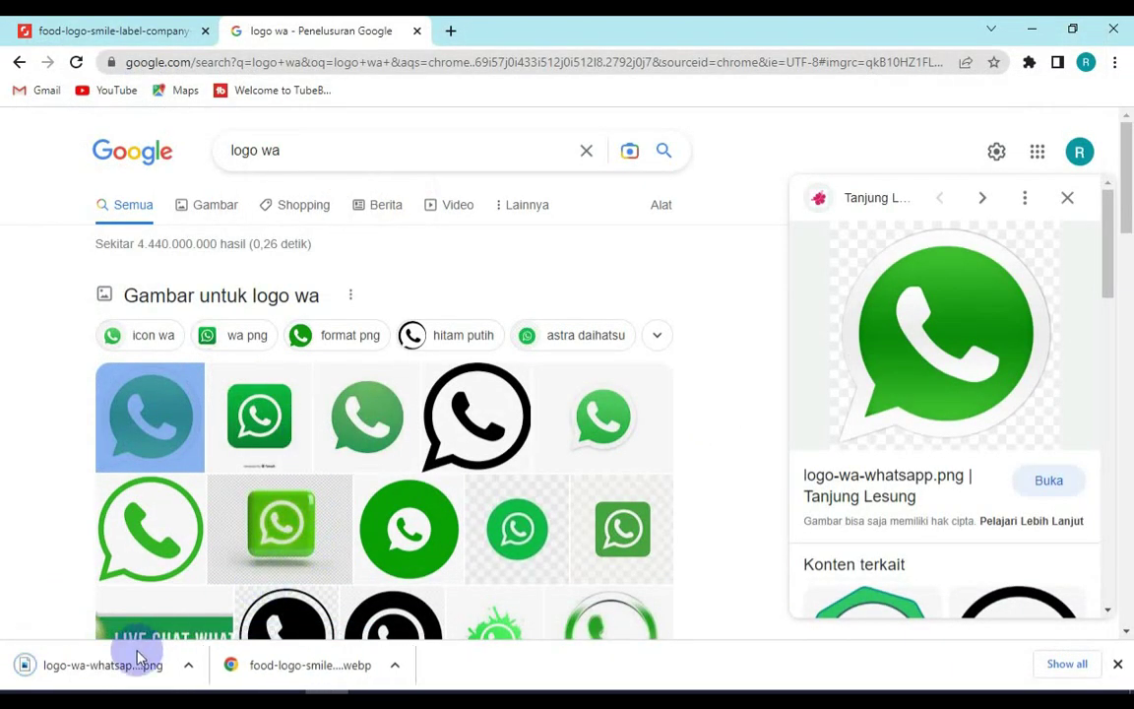
Bring the downloaded WhatsApp logo into the CorelDRAW page and fit it, about 7.1 cm wide, into the left end of the yellow strip
{"action": "left_click_drag", "start_coordinate": [99, 667], "coordinate": [356, 463]}
{"action": "scroll", "coordinate": [356, 462], "scroll_direction": "up", "scroll_amount": 2}
{"action": "left_click_drag", "start_coordinate": [423, 356], "coordinate": [396, 386]}
{"action": "scroll", "coordinate": [354, 443], "scroll_direction": "up", "scroll_amount": 2}
{"action": "left_click_drag", "start_coordinate": [352, 440], "coordinate": [355, 446]}
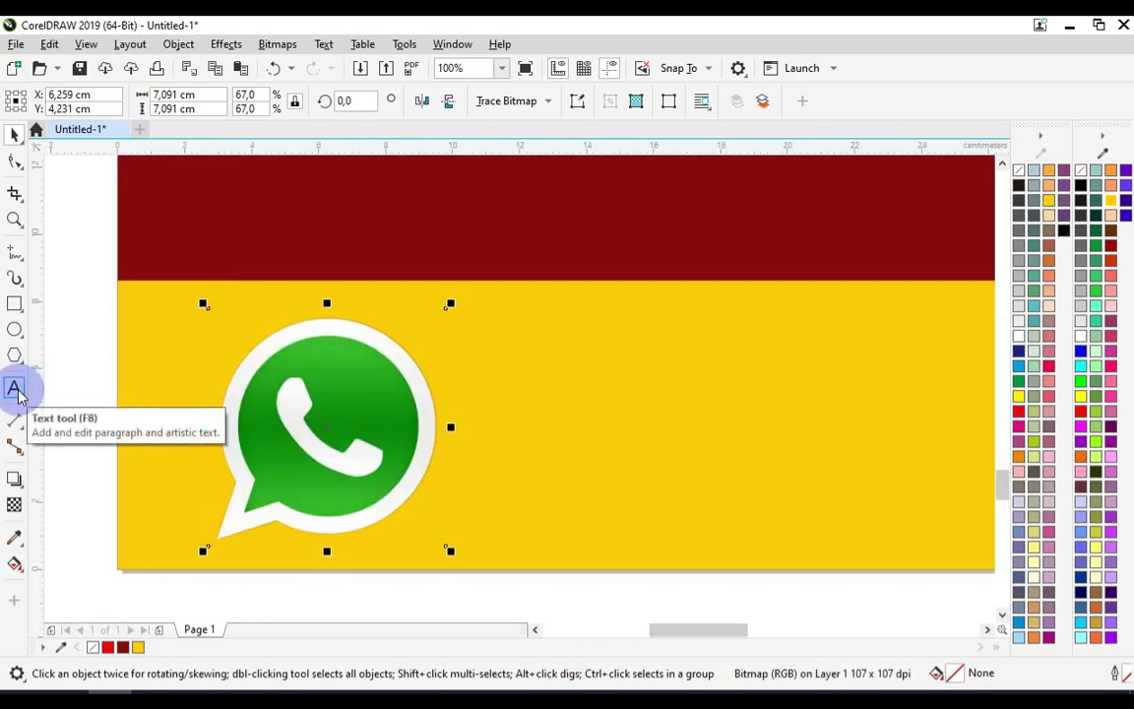
Add the phone number as artistic text beside the WhatsApp logo, grouped in fours, and enlarge it to about 27 cm wide
{"action": "left_click", "coordinate": [14, 388]}
{"action": "left_click", "coordinate": [502, 442]}
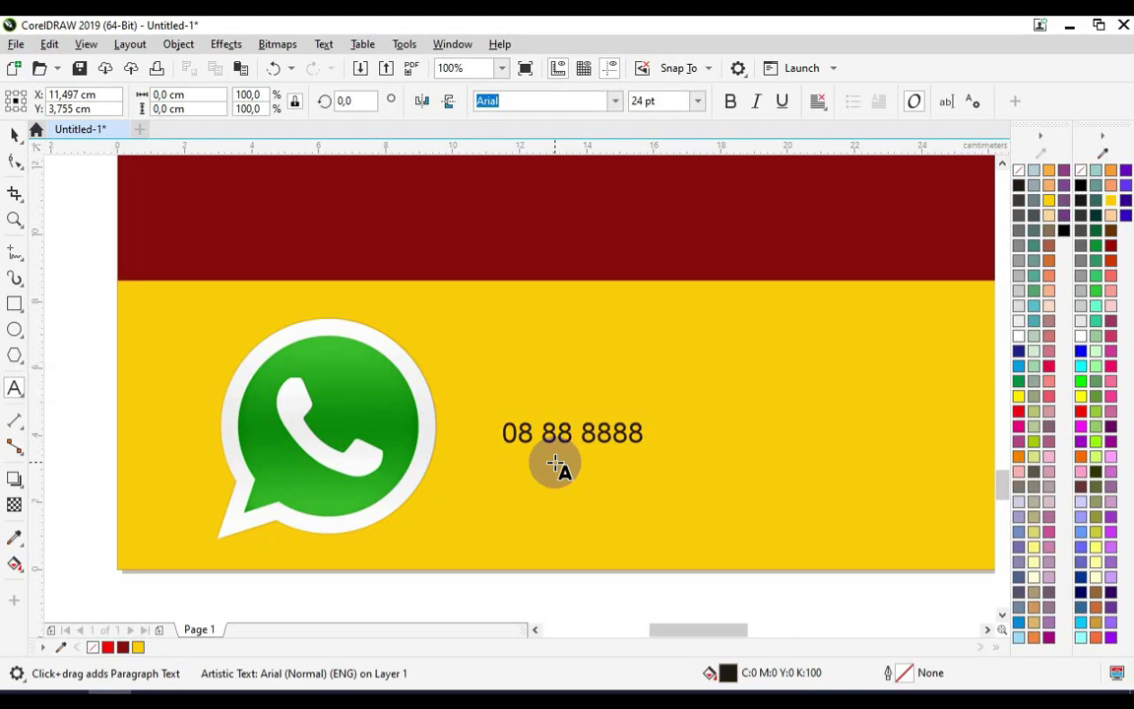
{"action": "left_click", "coordinate": [562, 431]}
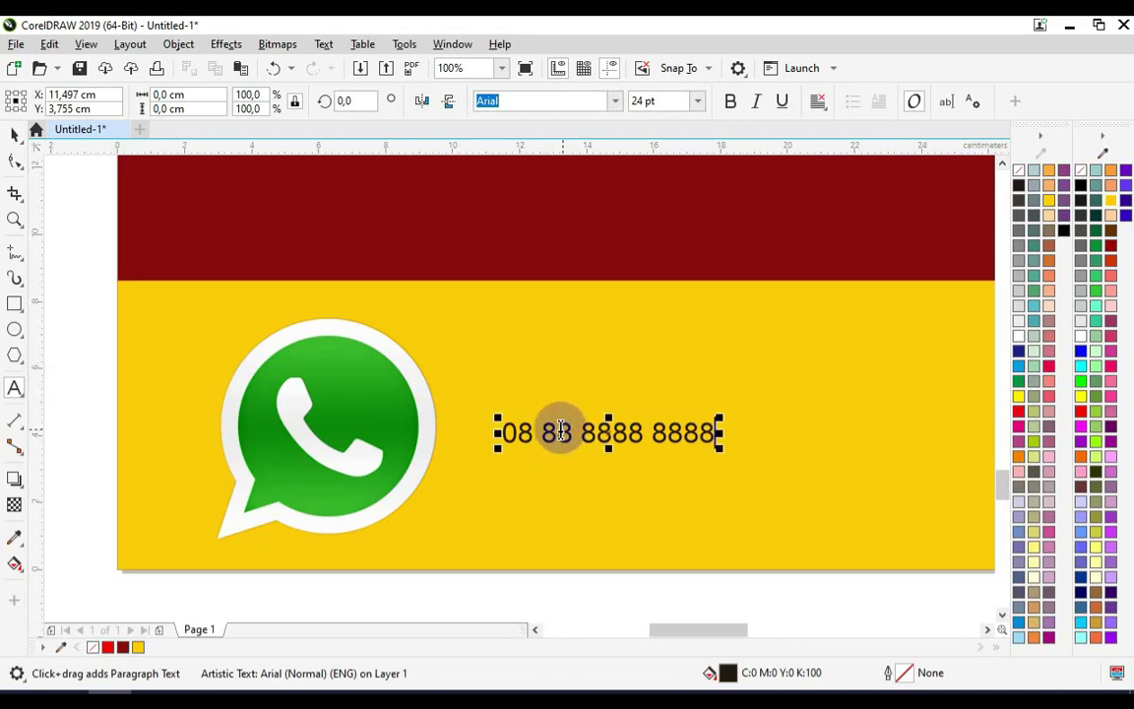
{"action": "key", "text": "BackSpace"}
{"action": "left_click", "coordinate": [13, 134]}
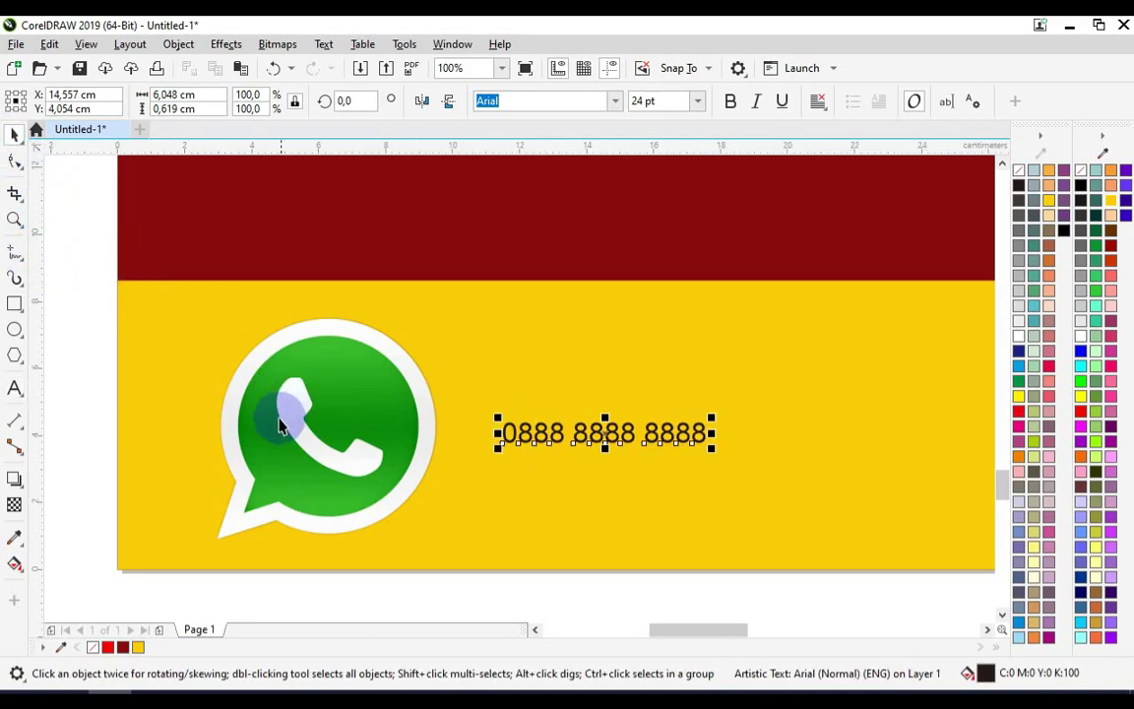
{"action": "scroll", "coordinate": [279, 425], "scroll_direction": "down", "scroll_amount": 2}
{"action": "left_click_drag", "start_coordinate": [494, 413], "coordinate": [847, 301]}
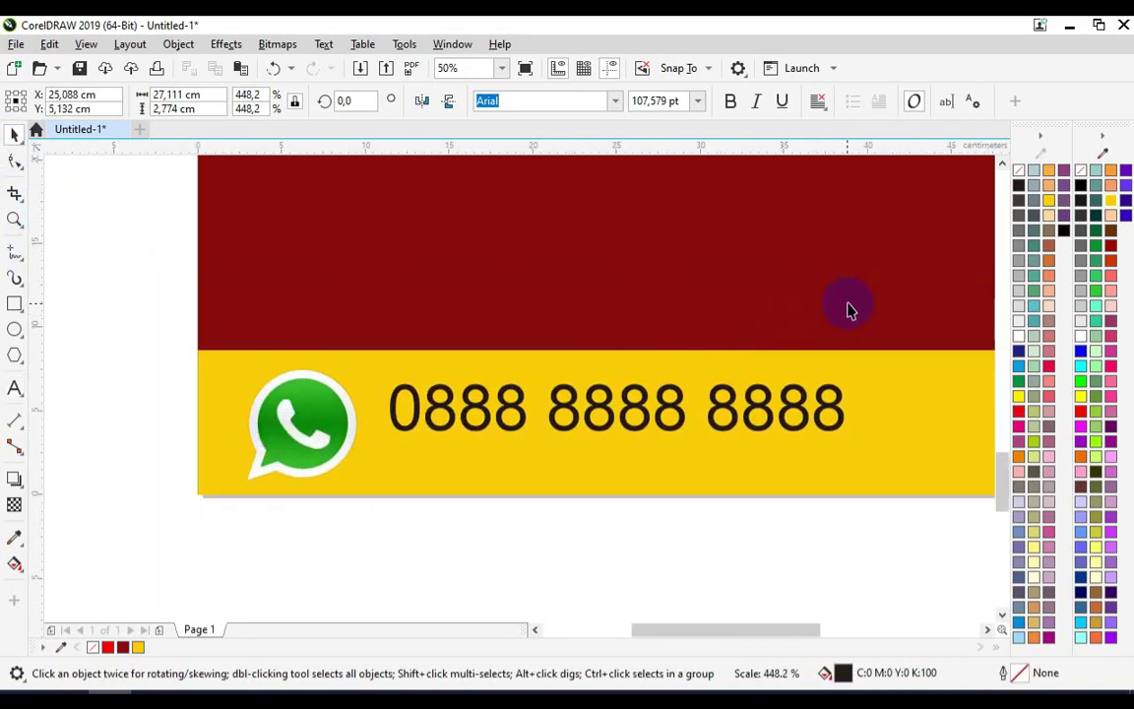
Set the phone number text in italic Montserrat ExtraBold
{"action": "left_click", "coordinate": [613, 101]}
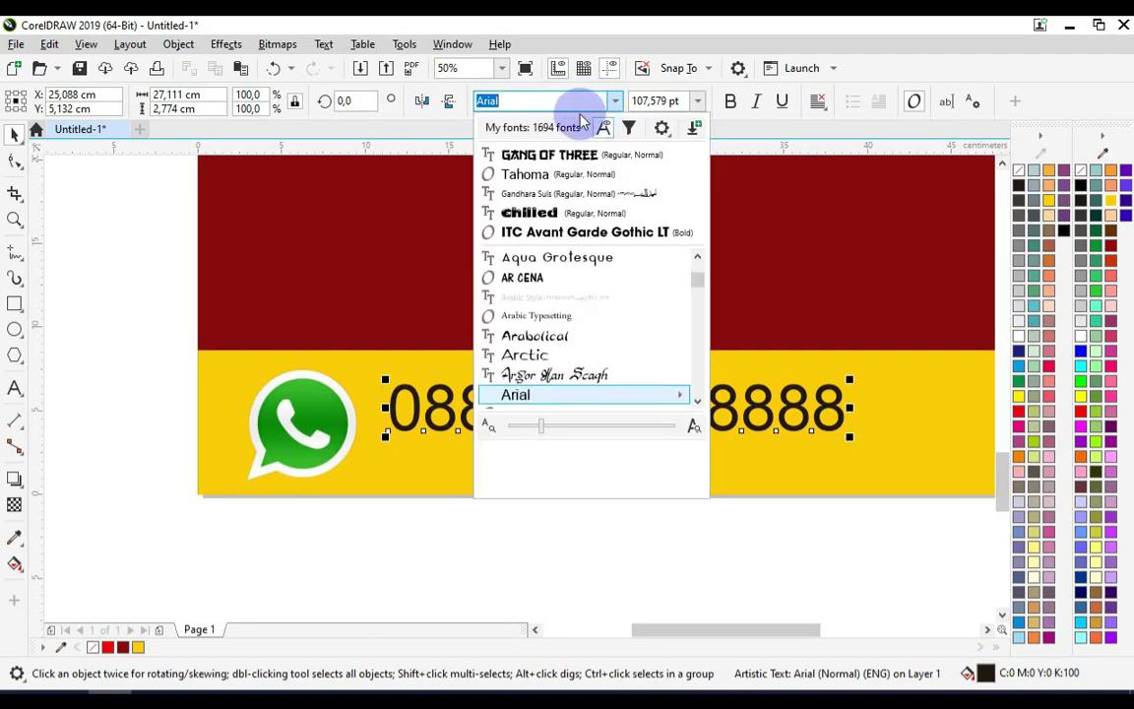
{"action": "type", "text": "mo"}
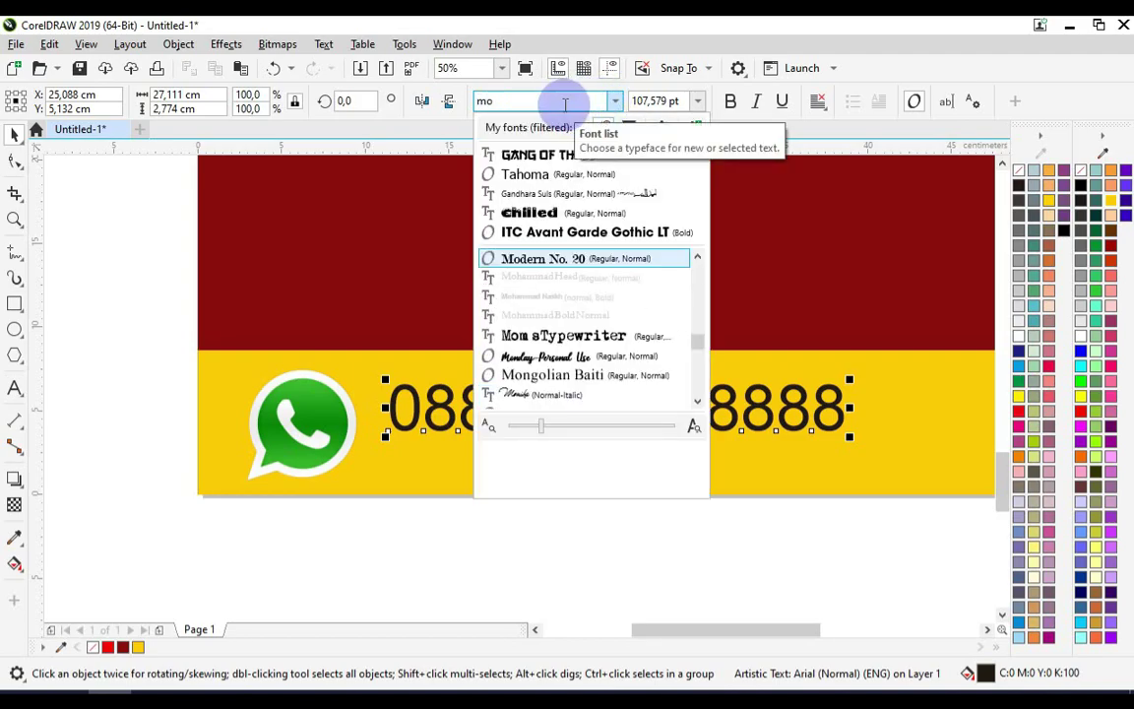
{"action": "scroll", "coordinate": [640, 291], "scroll_direction": "down", "scroll_amount": 3}
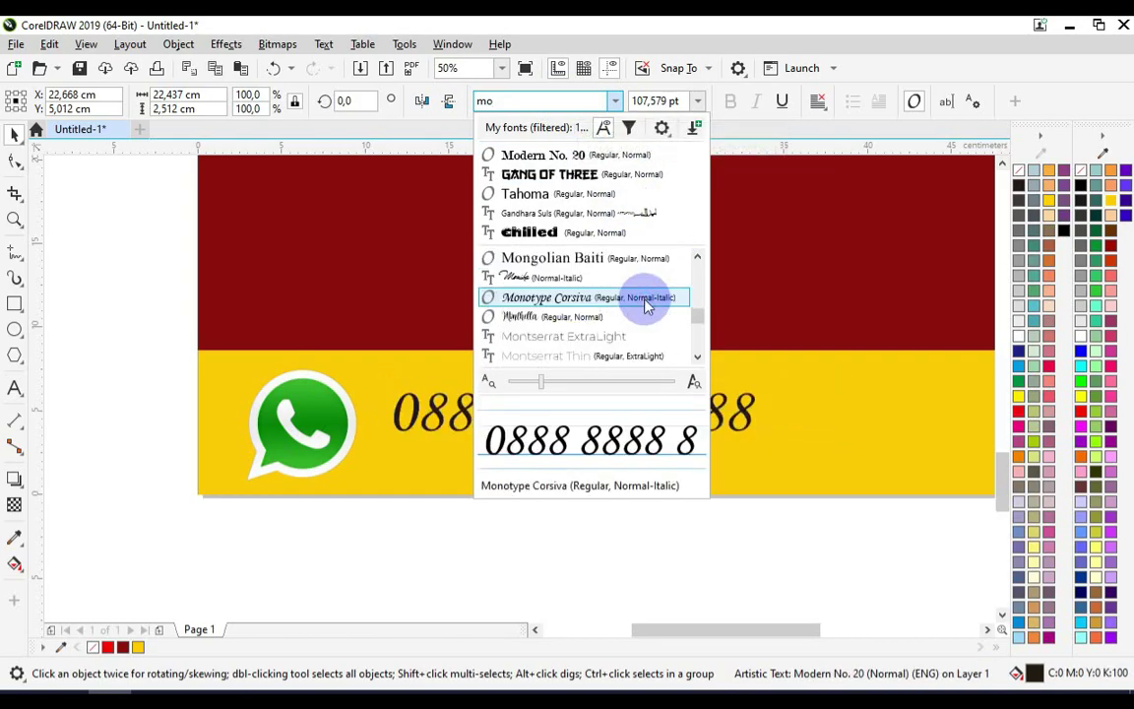
{"action": "scroll", "coordinate": [637, 317], "scroll_direction": "down", "scroll_amount": 3}
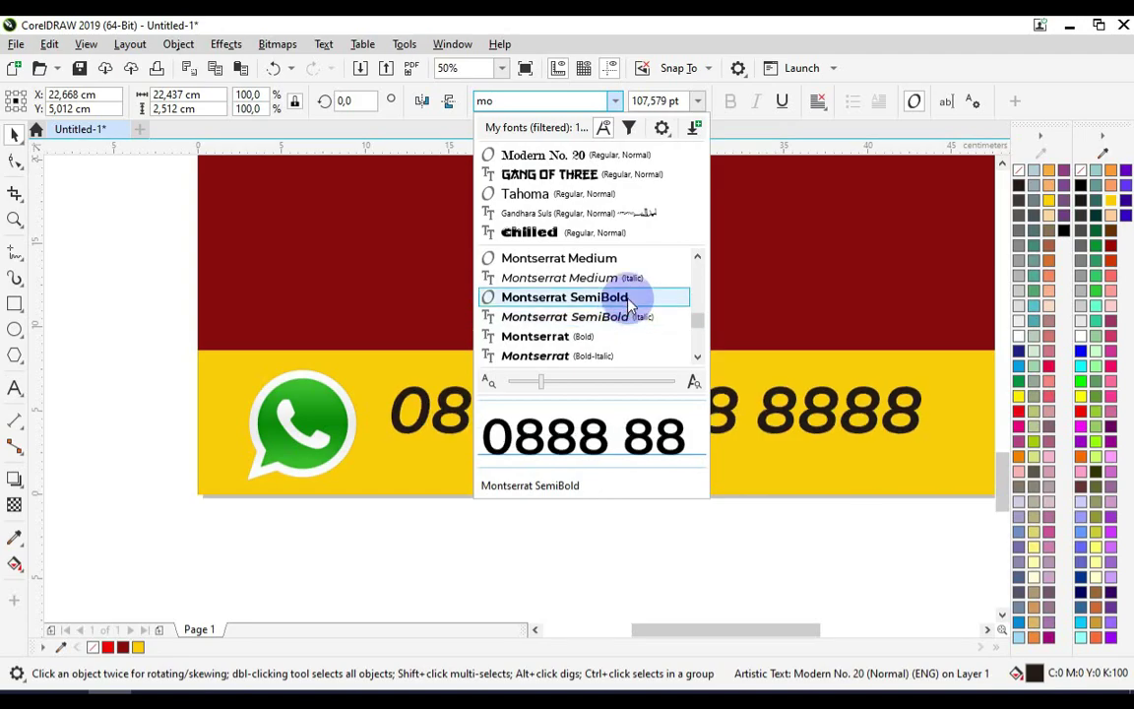
{"action": "scroll", "coordinate": [615, 311], "scroll_direction": "down", "scroll_amount": 1}
{"action": "left_click", "coordinate": [614, 313]}
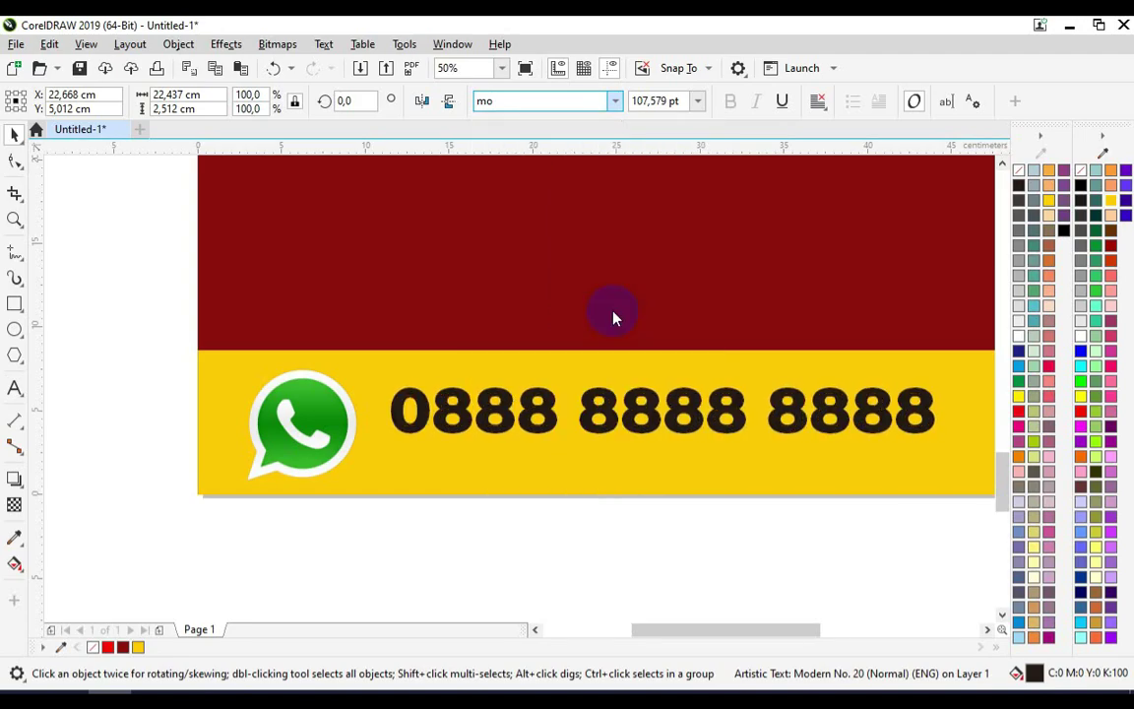
{"action": "scroll", "coordinate": [588, 404], "scroll_direction": "down", "scroll_amount": 1}
{"action": "left_click", "coordinate": [756, 100]}
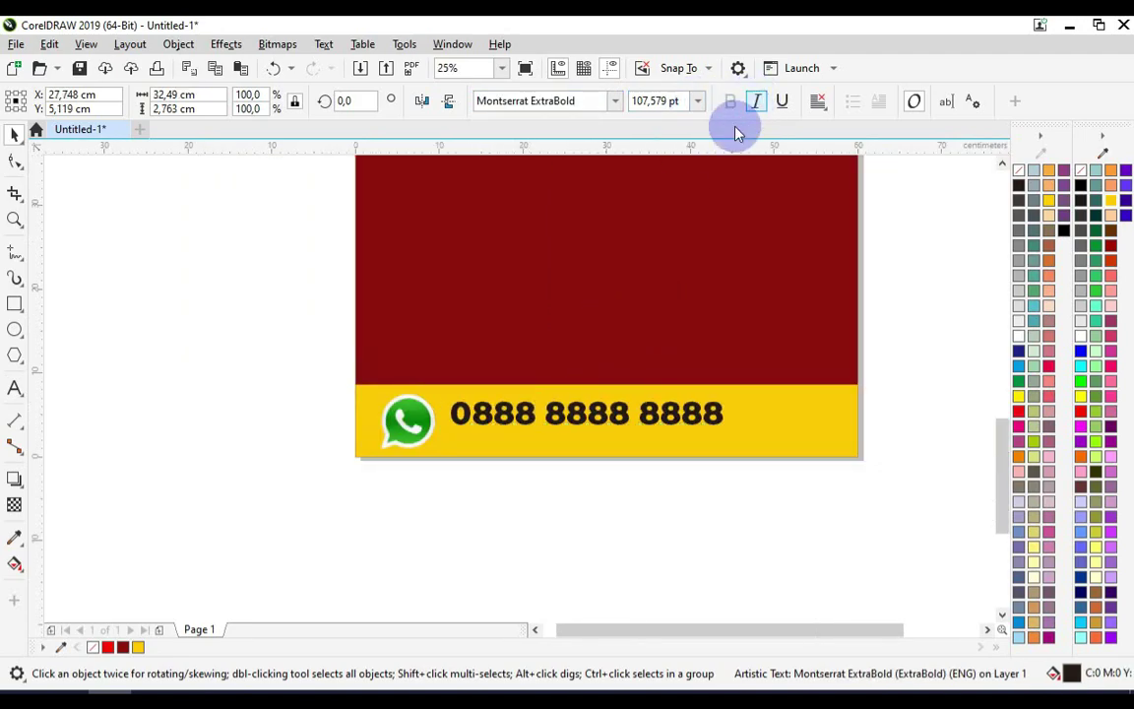
Move the phone number lower within the yellow strip and enlarge it to about 47.6 cm wide
{"action": "scroll", "coordinate": [587, 399], "scroll_direction": "up", "scroll_amount": 1}
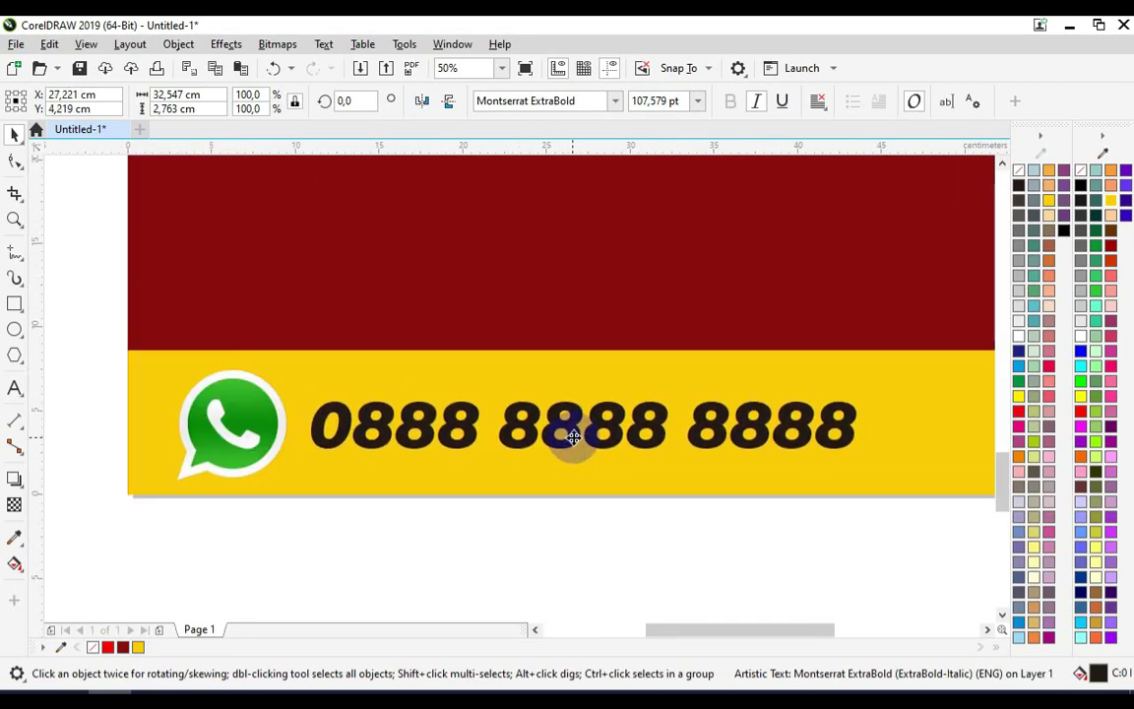
{"action": "scroll", "coordinate": [572, 435], "scroll_direction": "down", "scroll_amount": 1}
{"action": "left_click_drag", "start_coordinate": [734, 413], "coordinate": [858, 375]}
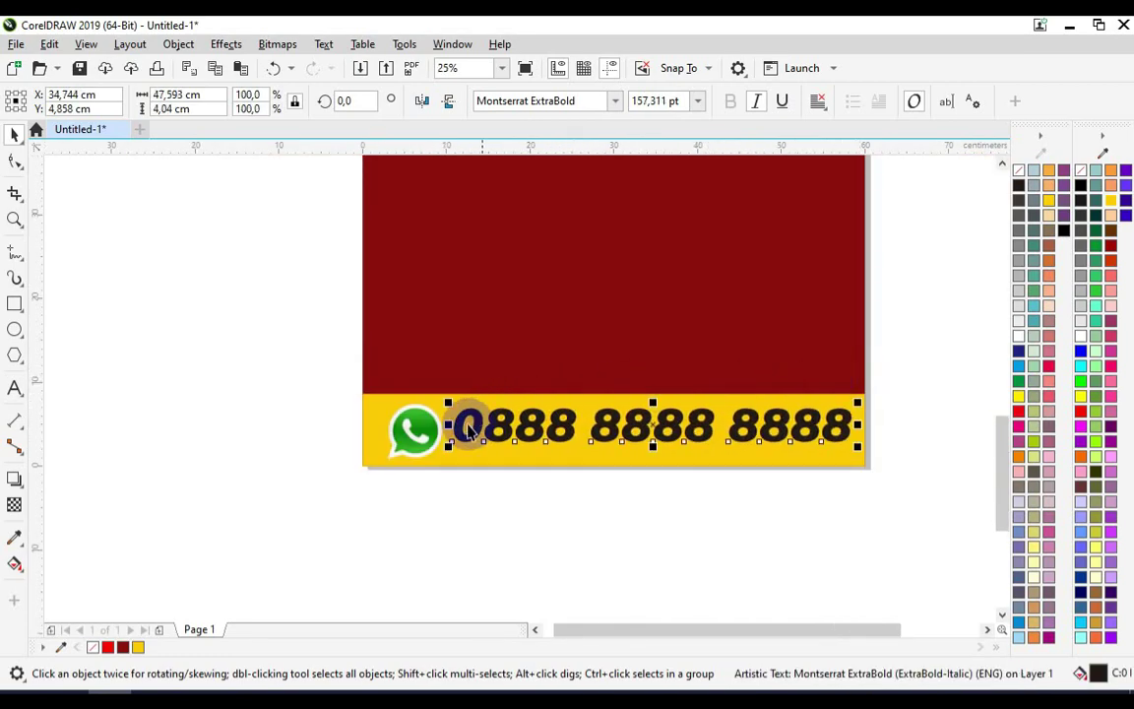
Align the phone number and the WhatsApp logo with each other along their horizontal center line
{"action": "left_click", "coordinate": [416, 441], "text": "shift"}
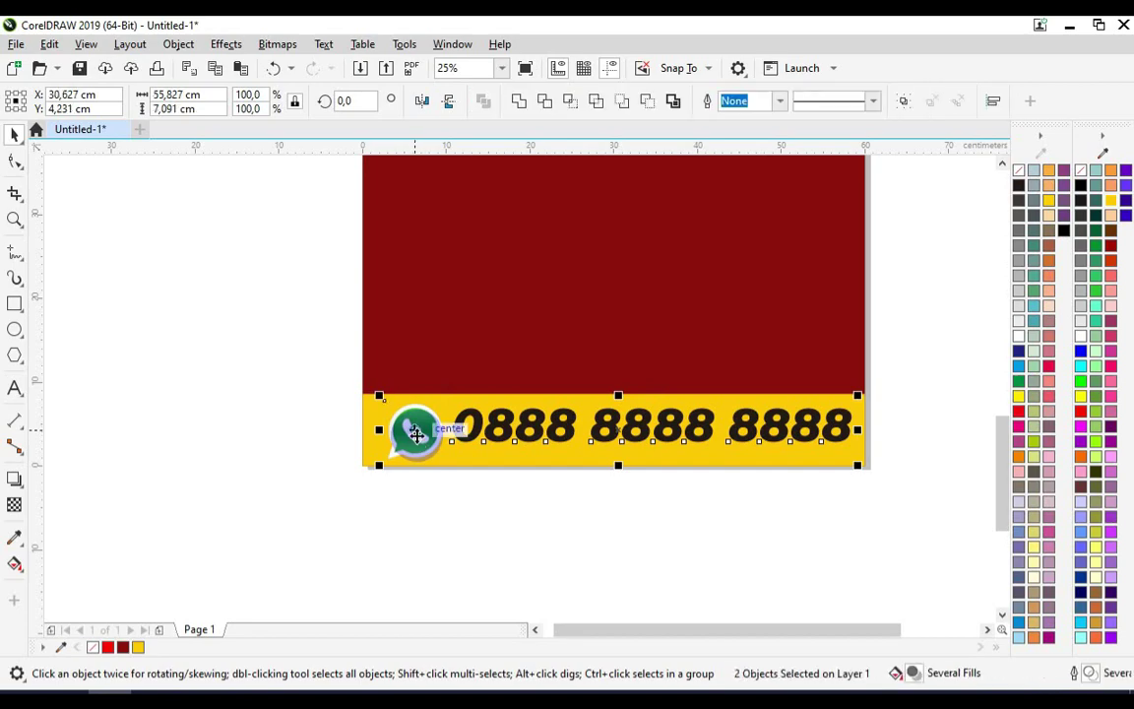
{"action": "left_click", "coordinate": [442, 479]}
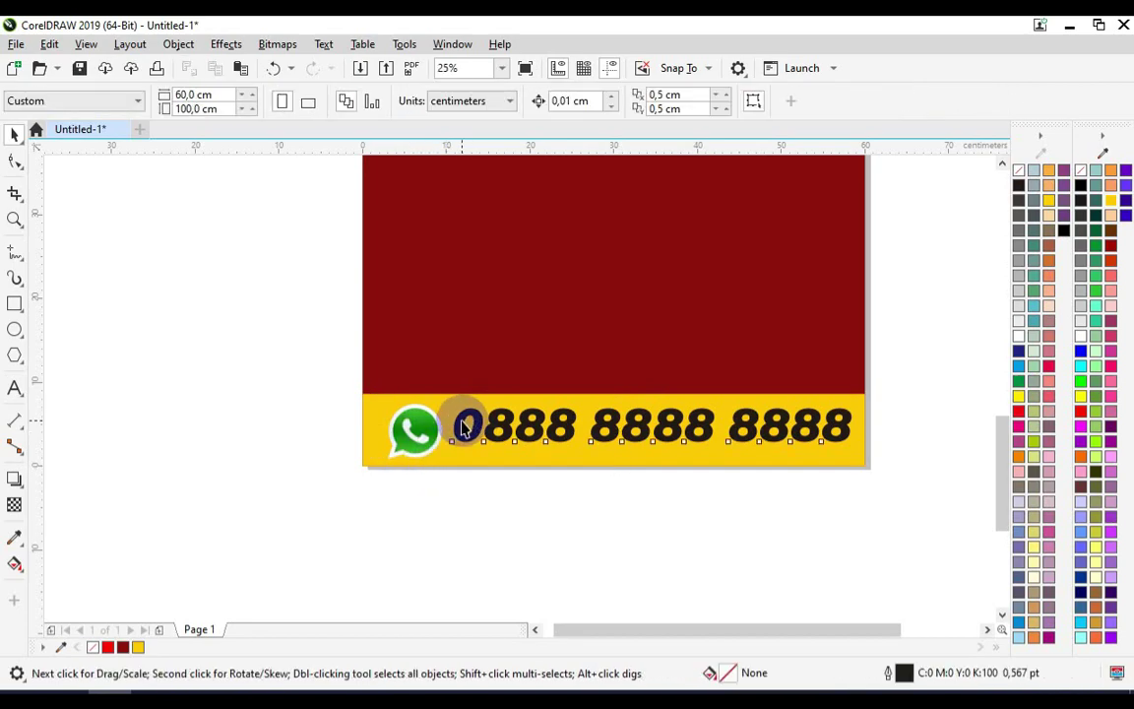
{"action": "left_click", "coordinate": [462, 428]}
{"action": "left_click", "coordinate": [437, 428], "text": "shift"}
{"action": "key", "text": "e"}
Scale the logo and phone number together down to about 37 cm wide and reposition them within the yellow strip
{"action": "left_click_drag", "start_coordinate": [852, 402], "coordinate": [692, 391]}
{"action": "scroll", "coordinate": [497, 448], "scroll_direction": "up", "scroll_amount": 1}
{"action": "left_click_drag", "start_coordinate": [495, 434], "coordinate": [489, 434]}
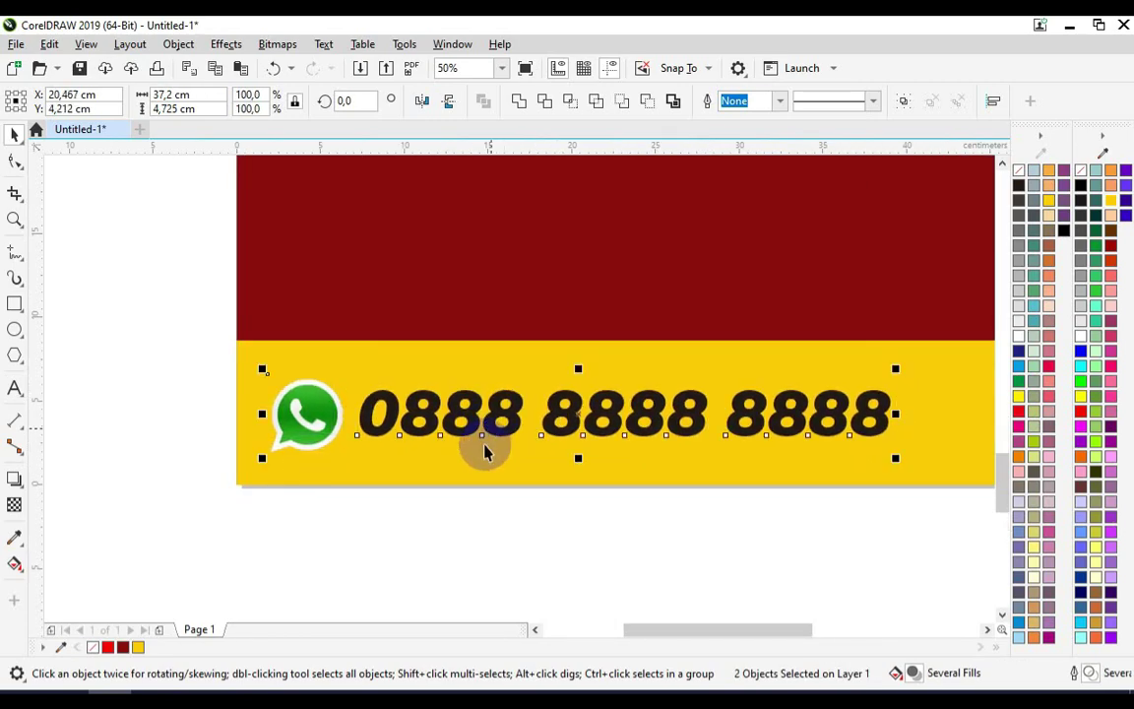
{"action": "left_click", "coordinate": [484, 474]}
Give the phone number a white outline with round corners and line caps, placed behind the fill and scaling with the object
{"action": "left_click", "coordinate": [518, 414]}
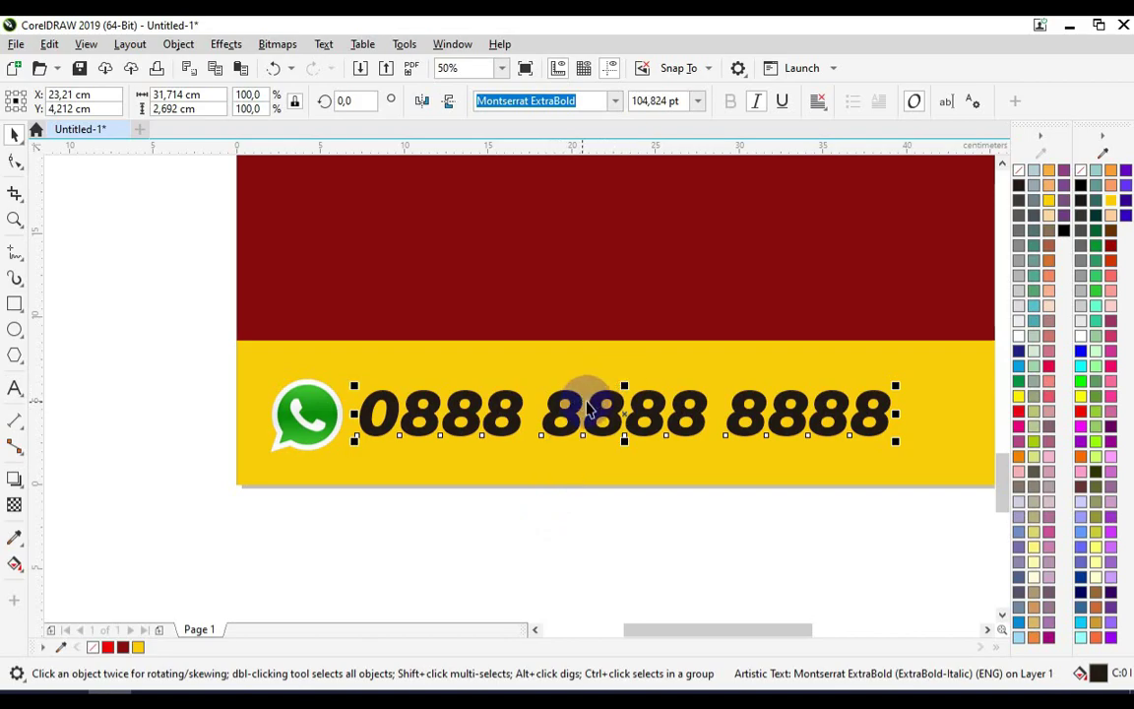
{"action": "key", "text": "F12"}
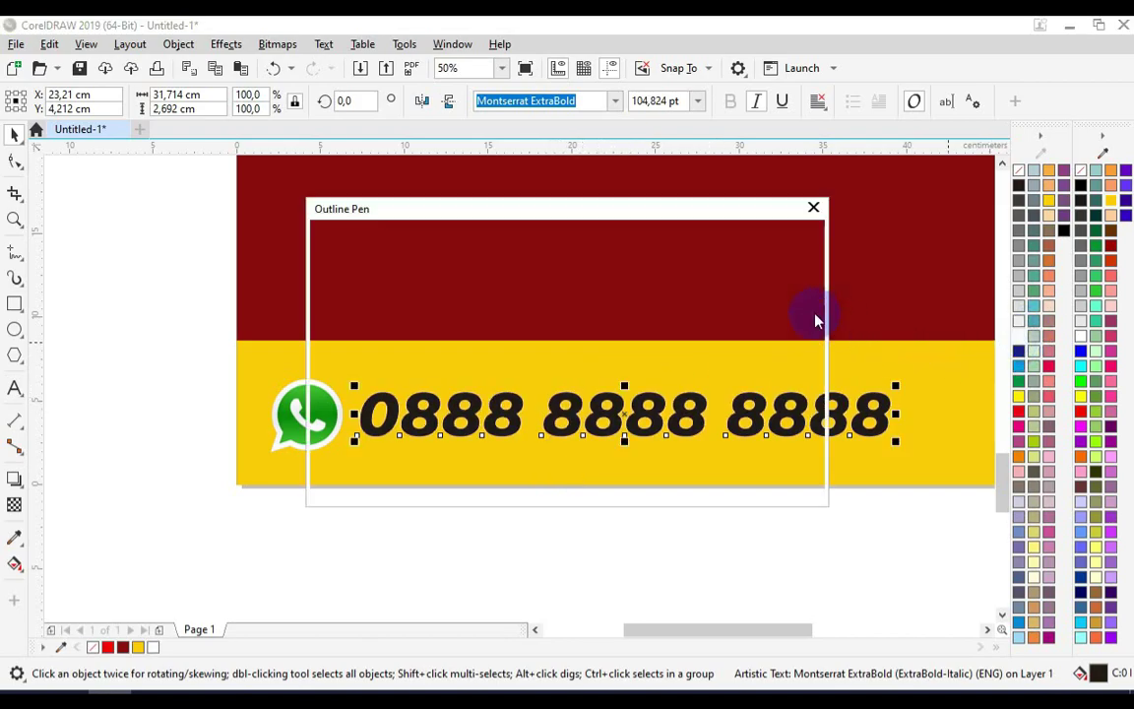
{"action": "left_click_drag", "start_coordinate": [653, 207], "coordinate": [959, 138]}
{"action": "left_click", "coordinate": [756, 306]}
{"action": "left_click", "coordinate": [756, 331]}
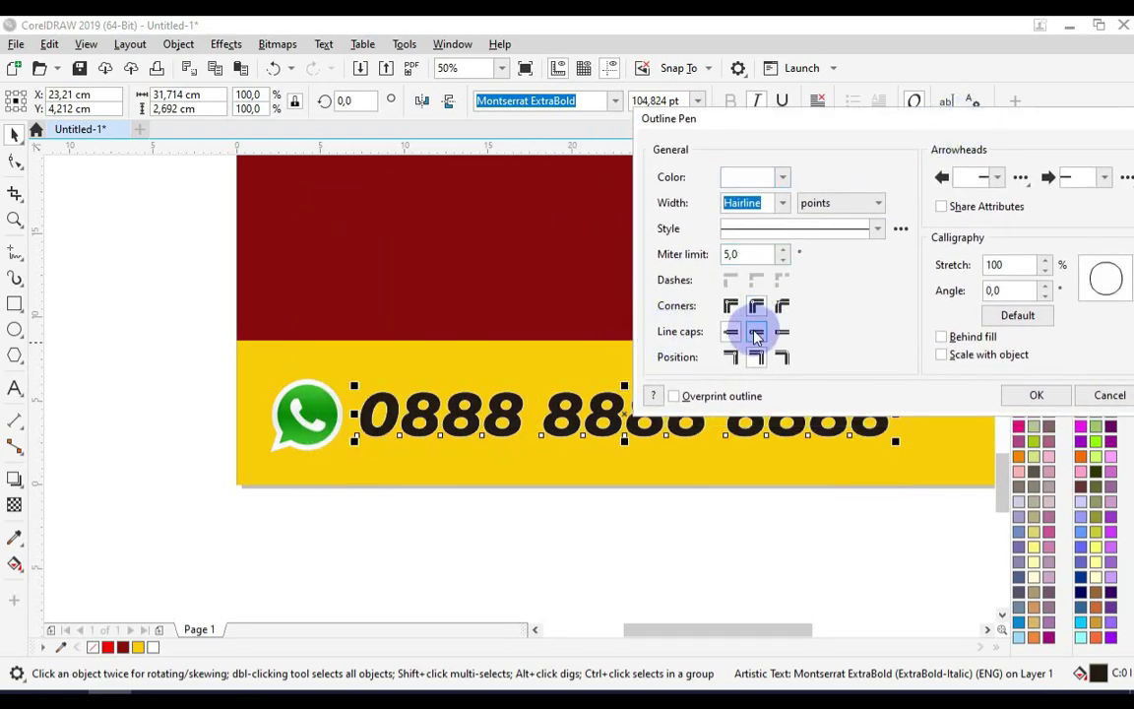
{"action": "left_click", "coordinate": [941, 337]}
{"action": "left_click", "coordinate": [969, 356]}
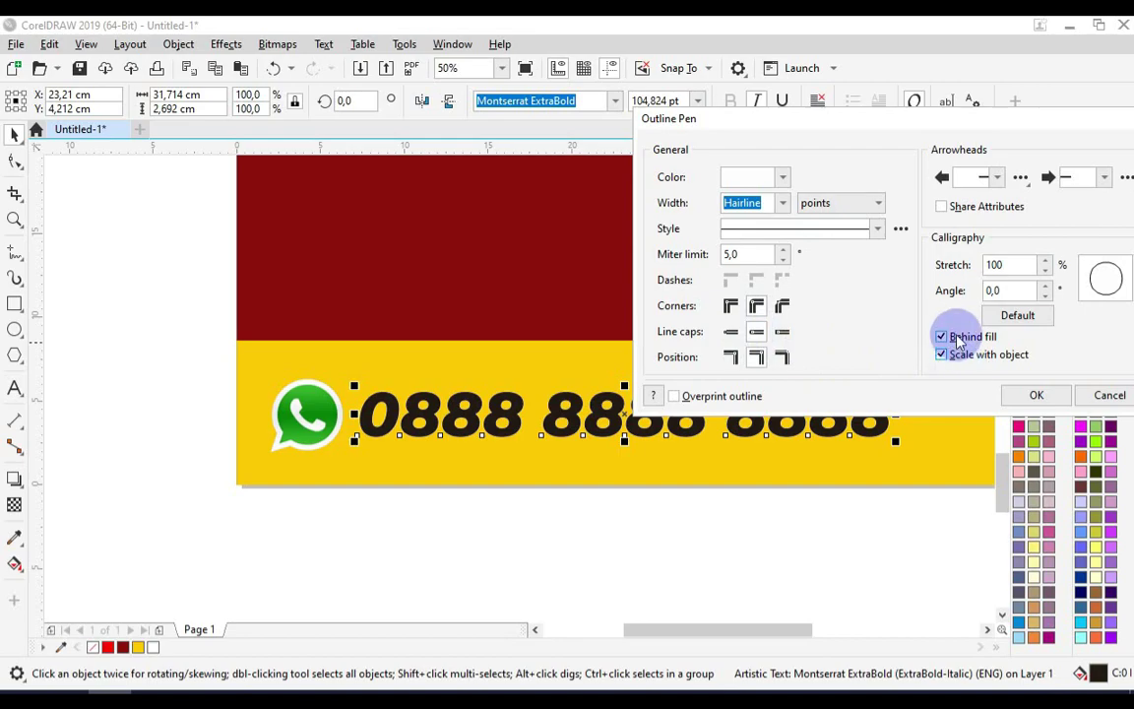
Set the phone number's outline width to 16 pt and apply the outline settings
{"action": "left_click", "coordinate": [782, 201]}
{"action": "left_click", "coordinate": [757, 369]}
{"action": "left_click", "coordinate": [782, 203]}
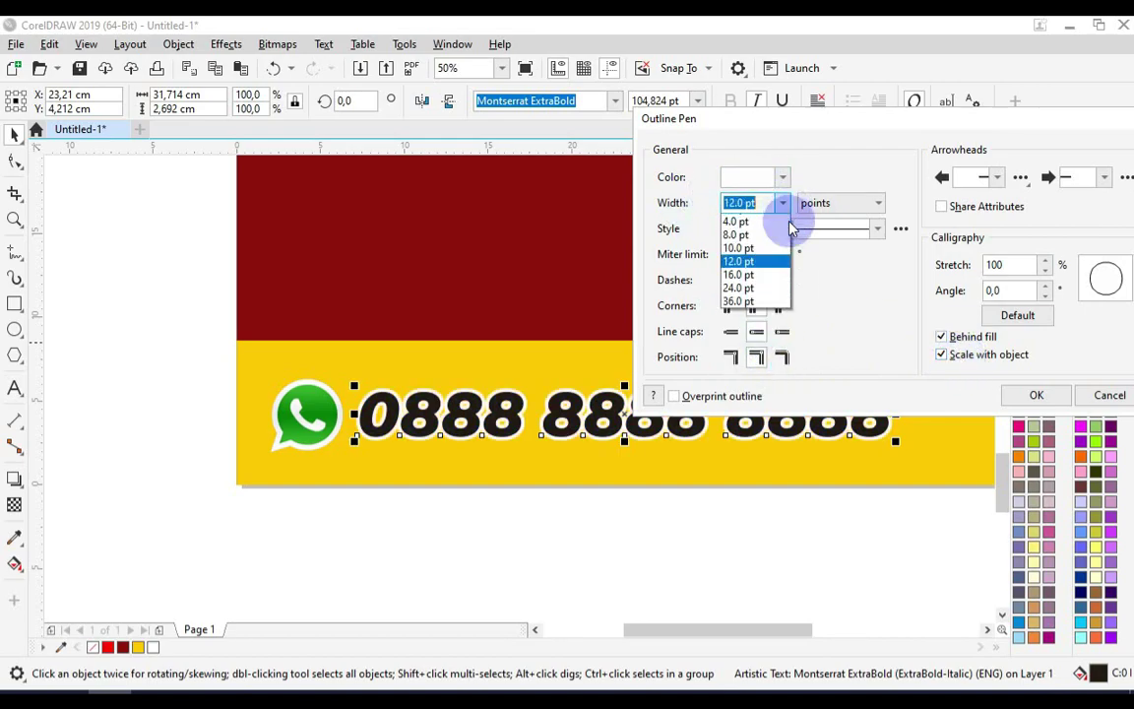
{"action": "left_click", "coordinate": [758, 380]}
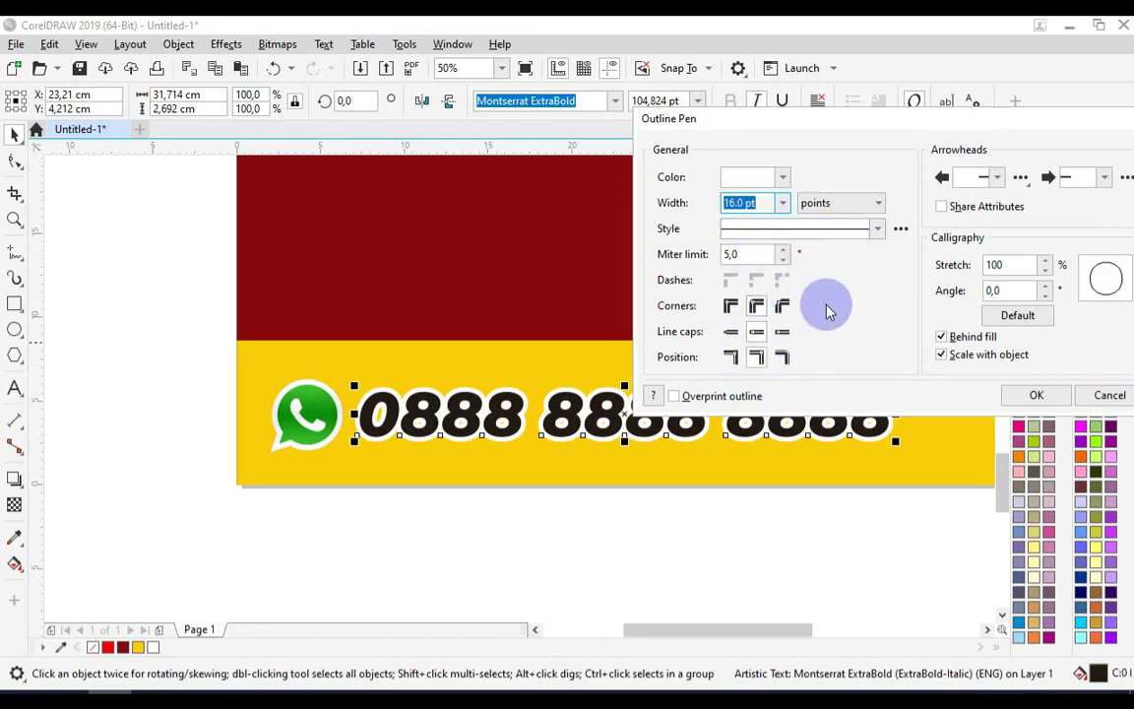
{"action": "left_click", "coordinate": [1036, 395]}
{"action": "left_click", "coordinate": [615, 528]}
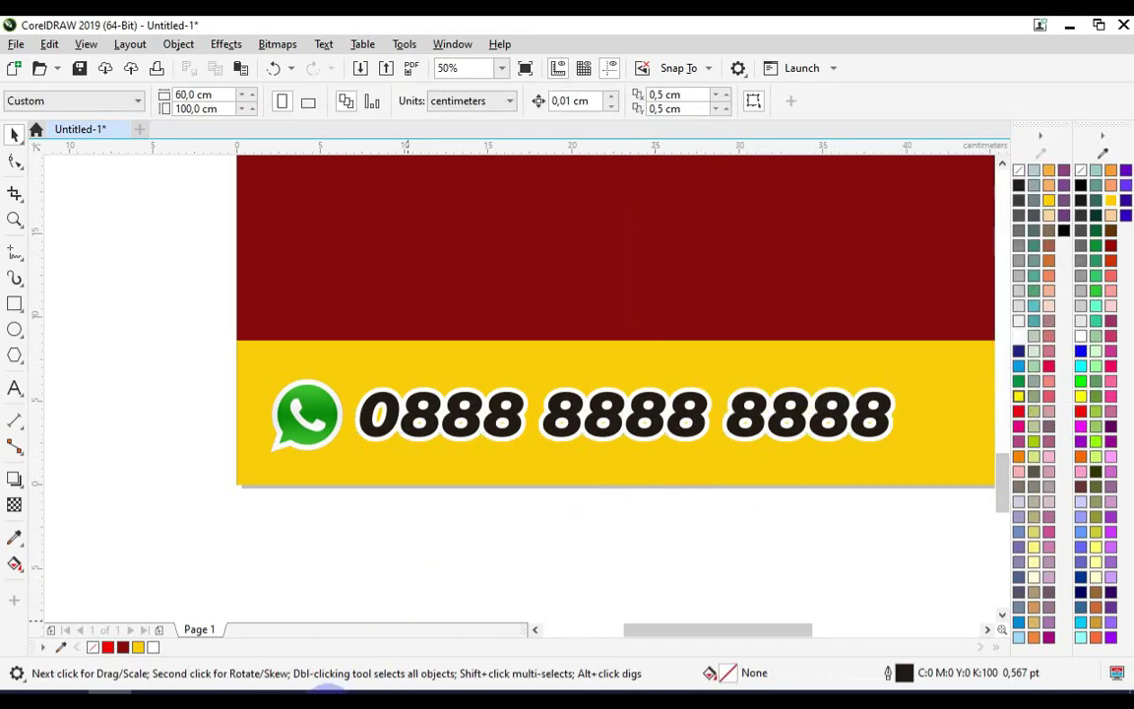
Switch to Chrome and search Google for "logo ig"
{"action": "key", "text": "alt+Tab"}
{"action": "left_click", "coordinate": [320, 152]}
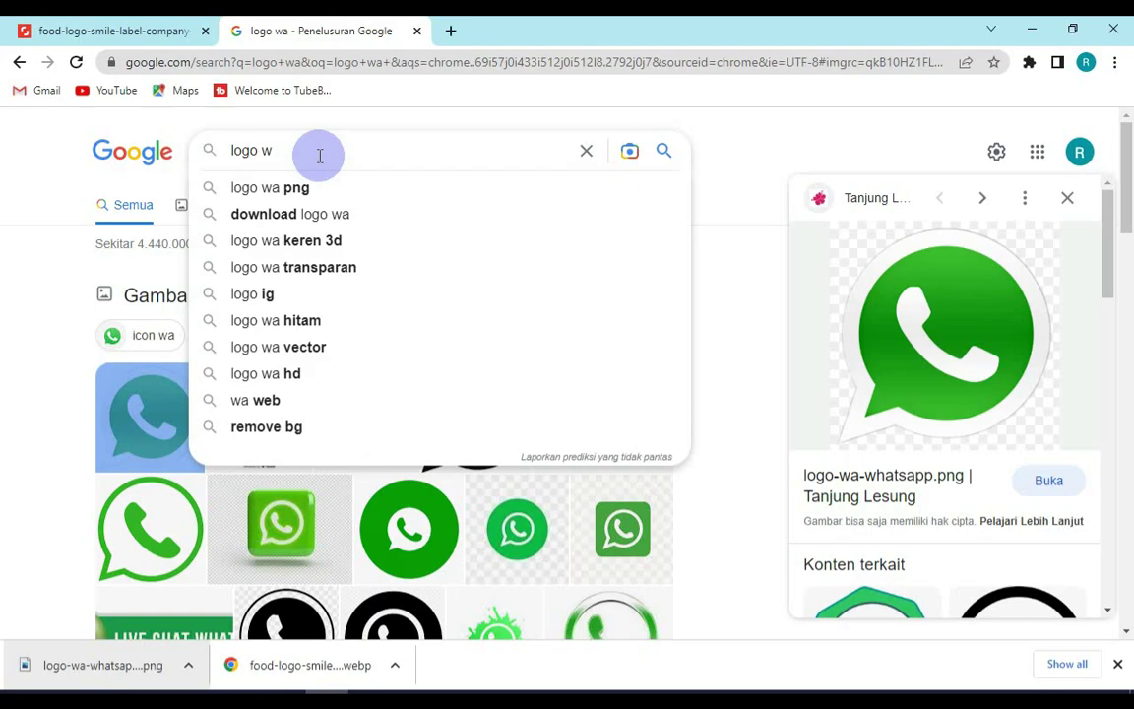
{"action": "key", "text": "BackSpace"}
{"action": "type", "text": "ig"}
{"action": "key", "text": "Return"}
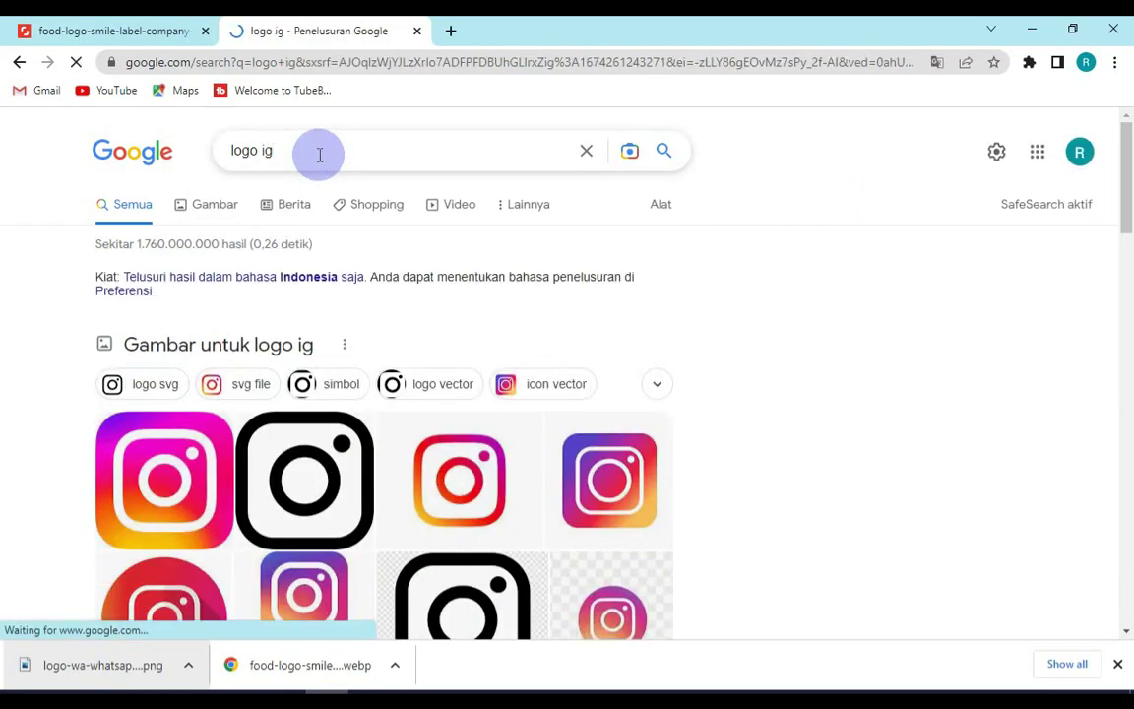
Save the gradient Instagram logo from Wikipedia as the PNG image Instagram_logo_2022.svg in the Downloads folder
{"action": "scroll", "coordinate": [285, 360], "scroll_direction": "down", "scroll_amount": 1}
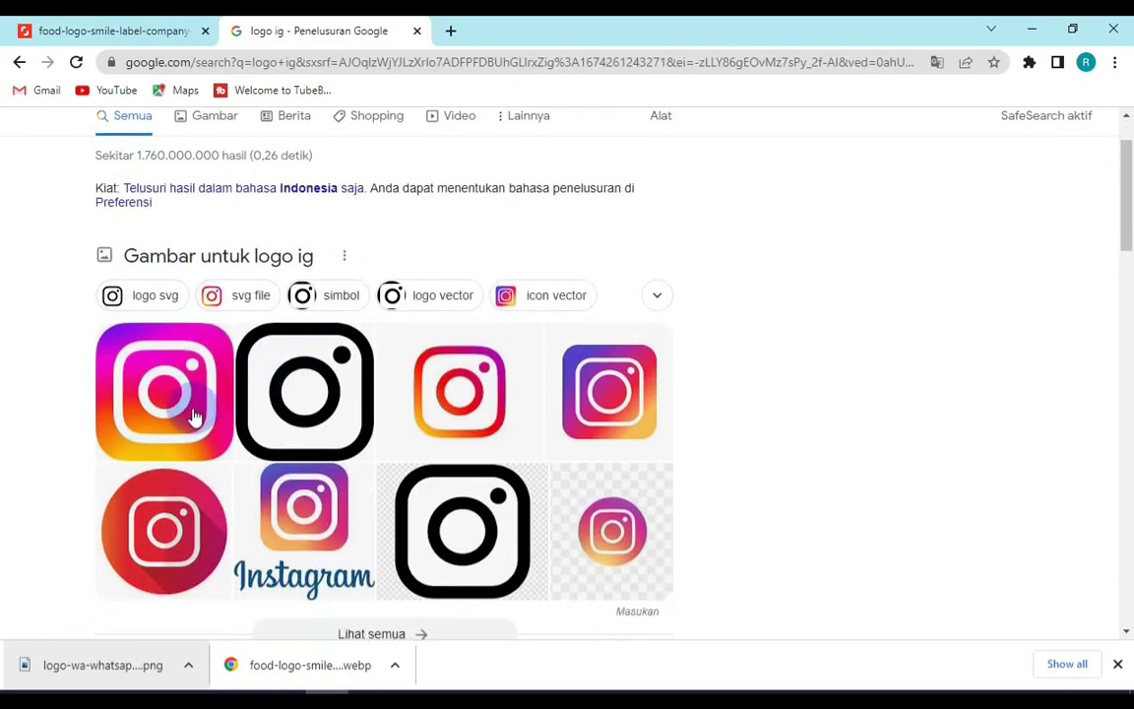
{"action": "left_click", "coordinate": [201, 411]}
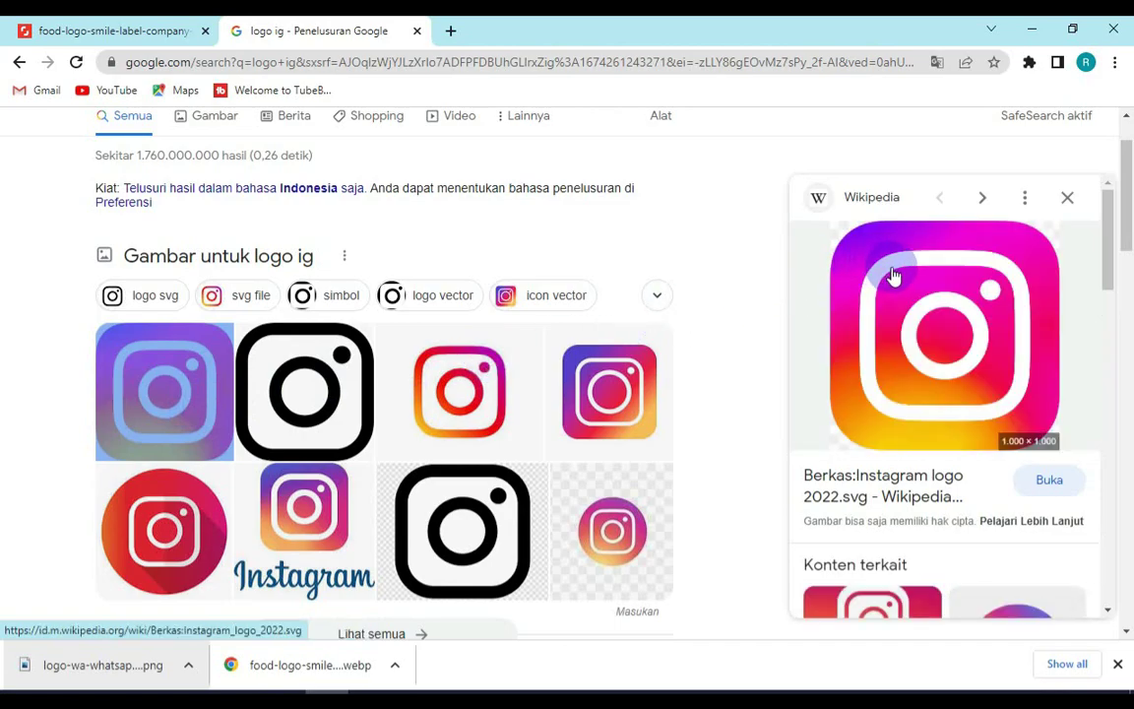
{"action": "right_click", "coordinate": [891, 275]}
{"action": "left_click", "coordinate": [960, 460]}
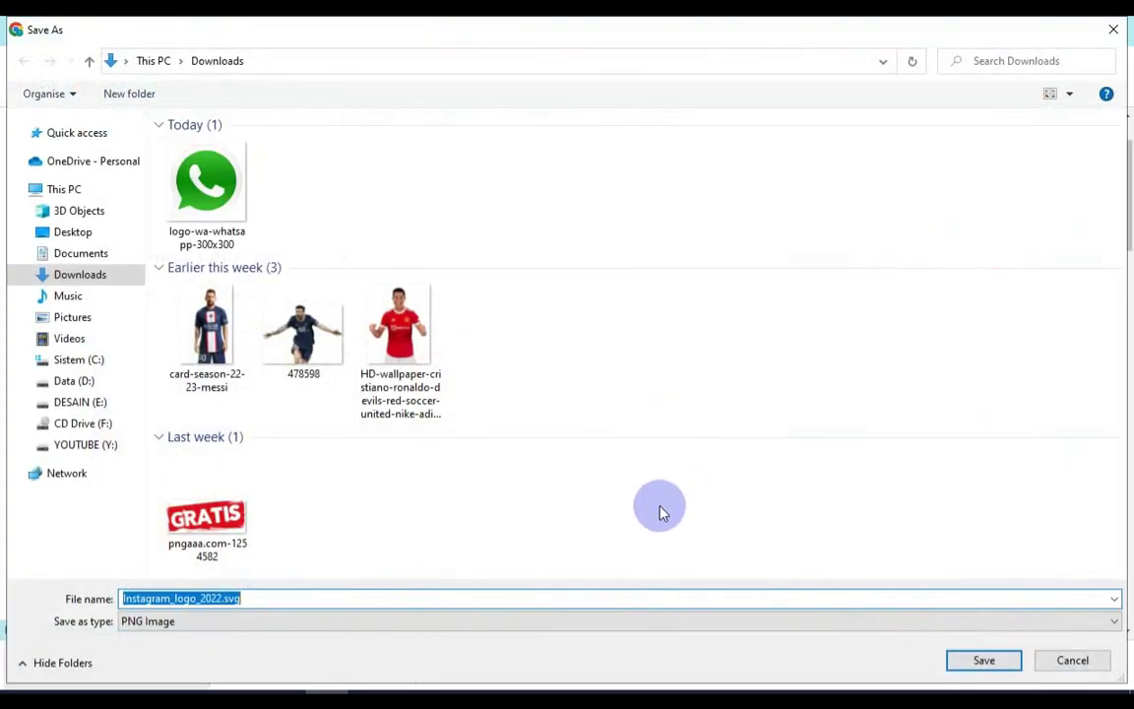
{"action": "left_click", "coordinate": [979, 661]}
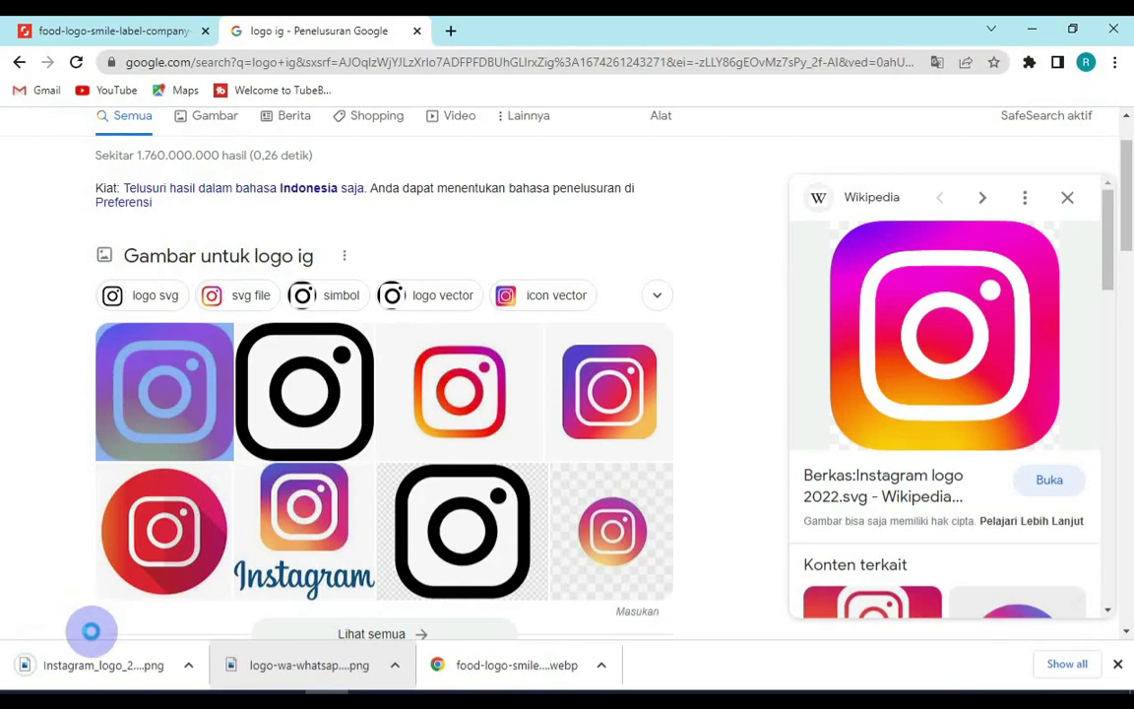
Bring the downloaded Instagram logo from Chrome into the CorelDRAW banner document, placing it over the lower part of the page
{"action": "left_click_drag", "start_coordinate": [121, 679], "coordinate": [504, 602]}
{"action": "scroll", "coordinate": [421, 498], "scroll_direction": "down", "scroll_amount": 1}
{"action": "scroll", "coordinate": [421, 498], "scroll_direction": "down", "scroll_amount": 1}
{"action": "left_click_drag", "start_coordinate": [434, 522], "coordinate": [554, 482]}
{"action": "scroll", "coordinate": [587, 468], "scroll_direction": "up", "scroll_amount": 1}
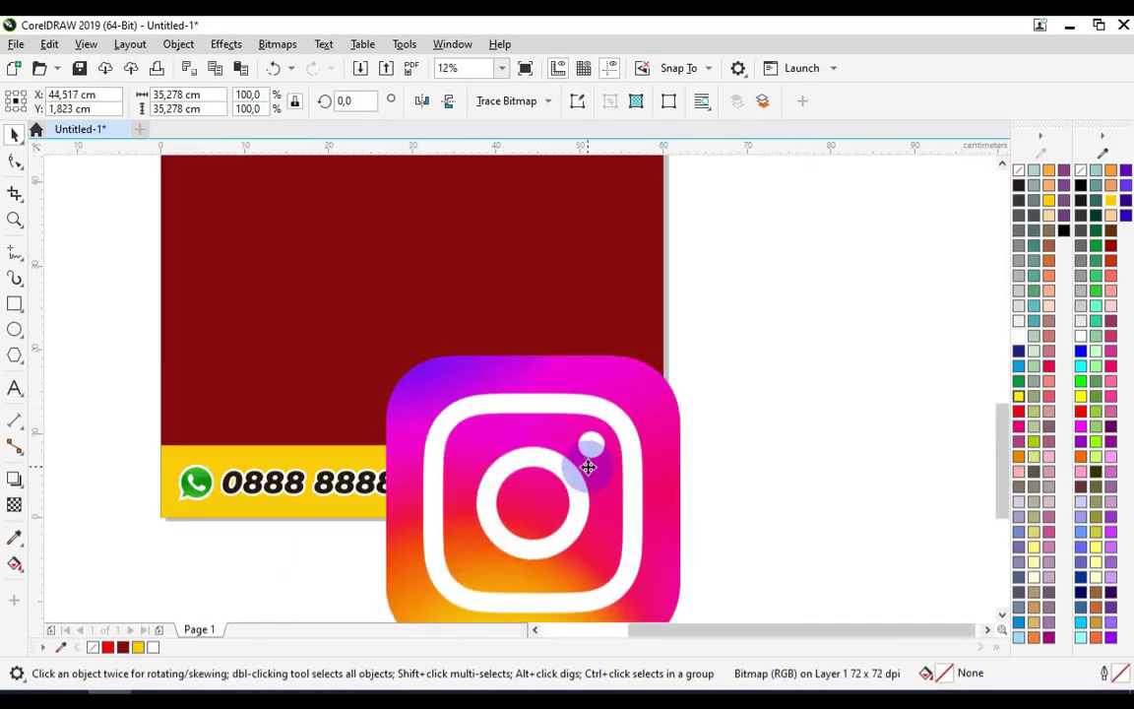
Shrink the Instagram logo to about 5.6 cm and place it on the yellow strip beside the phone number
{"action": "left_click_drag", "start_coordinate": [686, 350], "coordinate": [549, 452]}
{"action": "scroll", "coordinate": [511, 523], "scroll_direction": "up", "scroll_amount": 1}
{"action": "left_click_drag", "start_coordinate": [644, 359], "coordinate": [628, 397]}
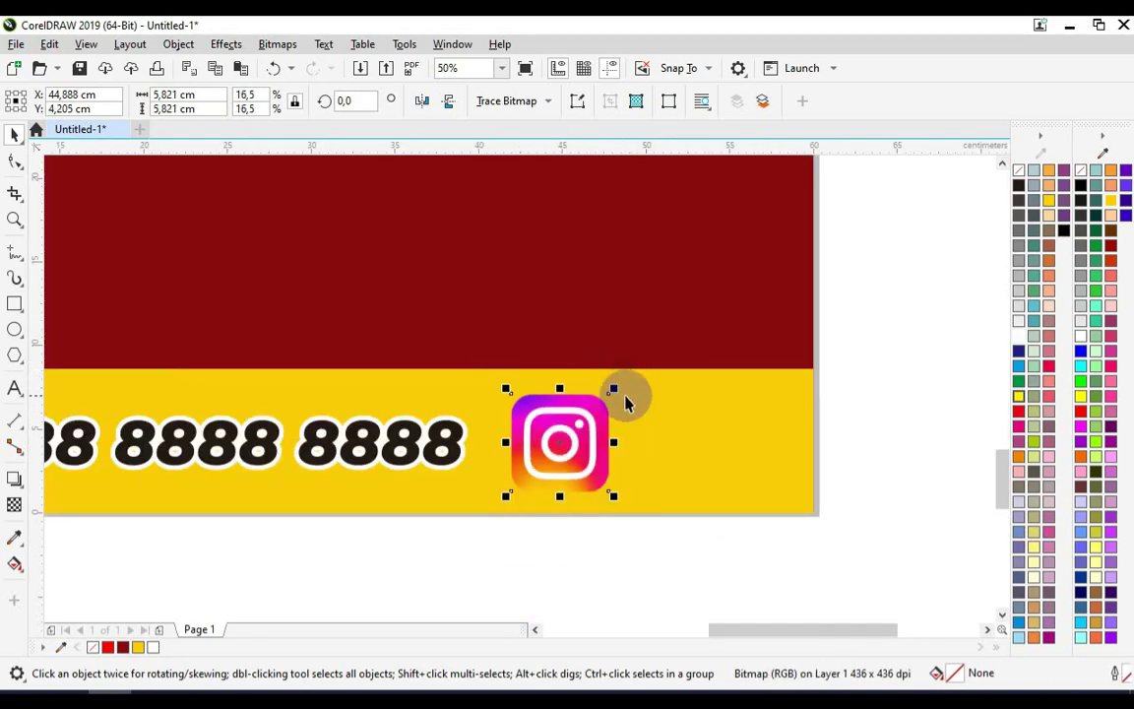
{"action": "scroll", "coordinate": [627, 398], "scroll_direction": "down", "scroll_amount": 1}
{"action": "scroll", "coordinate": [620, 400], "scroll_direction": "up", "scroll_amount": 2}
{"action": "left_click_drag", "start_coordinate": [645, 327], "coordinate": [640, 329]}
{"action": "left_click_drag", "start_coordinate": [576, 394], "coordinate": [564, 398]}
{"action": "scroll", "coordinate": [563, 398], "scroll_direction": "down", "scroll_amount": 2}
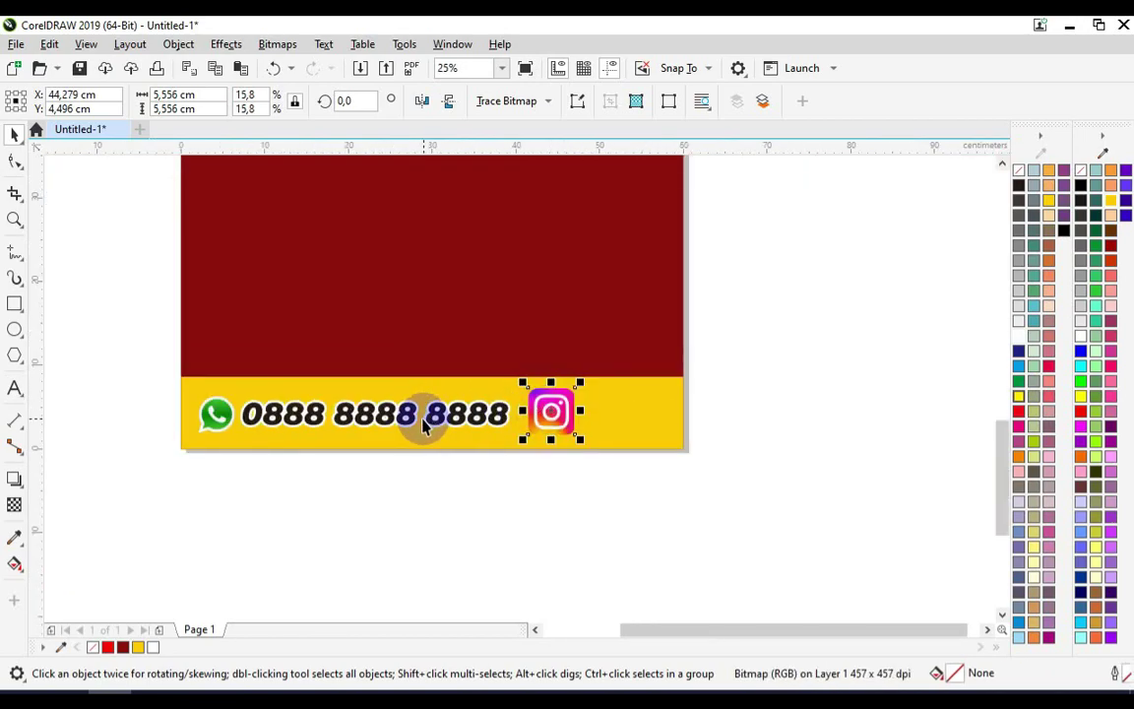
Duplicate the phone number on the far side of the Instagram logo and shrink the logo to about 5 cm
{"action": "left_click", "coordinate": [372, 421]}
{"action": "left_click_drag", "start_coordinate": [372, 421], "coordinate": [718, 410]}
{"action": "right_click", "coordinate": [706, 430]}
{"action": "left_click", "coordinate": [531, 411]}
{"action": "scroll", "coordinate": [615, 375], "scroll_direction": "up", "scroll_amount": 2}
{"action": "left_click_drag", "start_coordinate": [618, 361], "coordinate": [602, 380]}
{"action": "scroll", "coordinate": [405, 404], "scroll_direction": "down", "scroll_amount": 2}
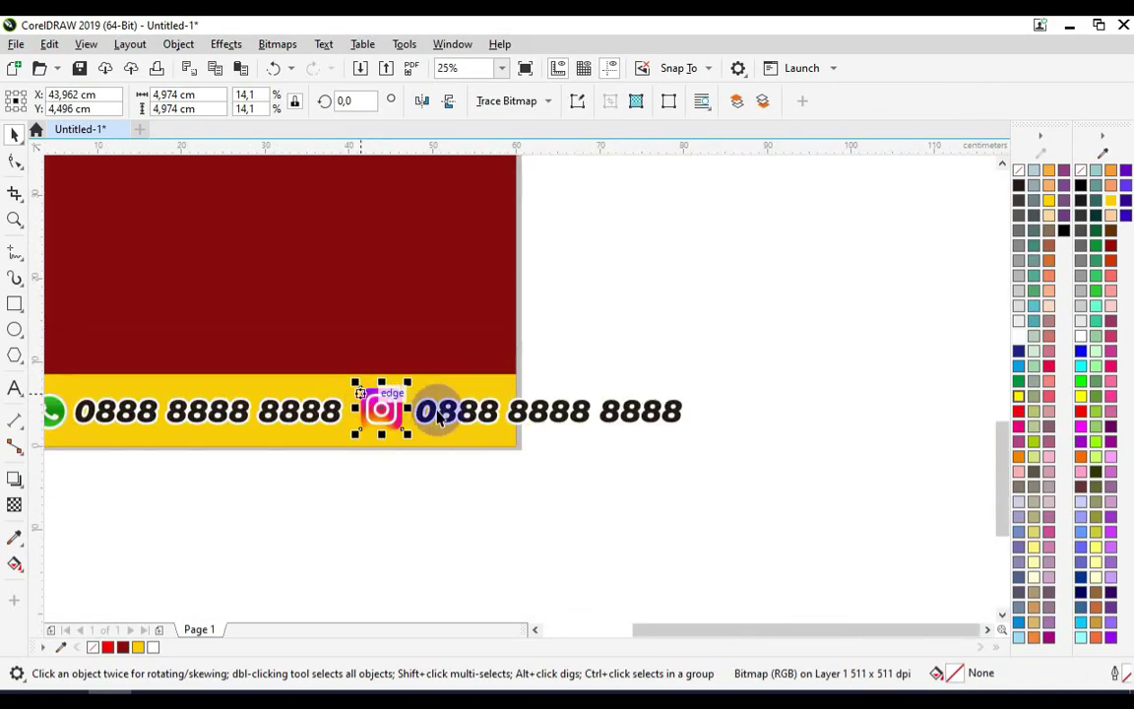
Replace the duplicated phone number's text with "kangdesain_pml"
{"action": "key", "text": "F8"}
{"action": "left_click", "coordinate": [452, 412]}
{"action": "key", "text": "ctrl+a"}
{"action": "type", "text": "kan"}
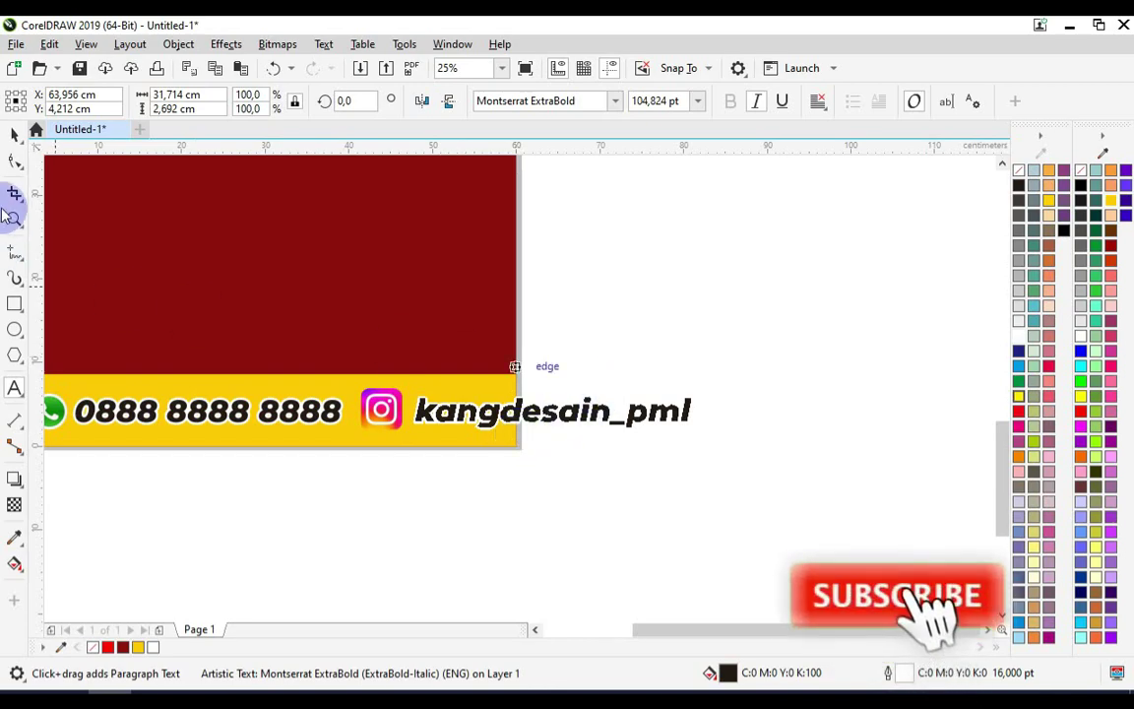
{"action": "left_click", "coordinate": [14, 133]}
Scale both logos and both contact texts together to about 58 cm wide on the yellow strip and group them
{"action": "scroll", "coordinate": [611, 399], "scroll_direction": "down", "scroll_amount": 1}
{"action": "key", "text": "Escape"}
{"action": "scroll", "coordinate": [273, 430], "scroll_direction": "up", "scroll_amount": 1}
{"action": "left_click_drag", "start_coordinate": [173, 469], "coordinate": [701, 379]}
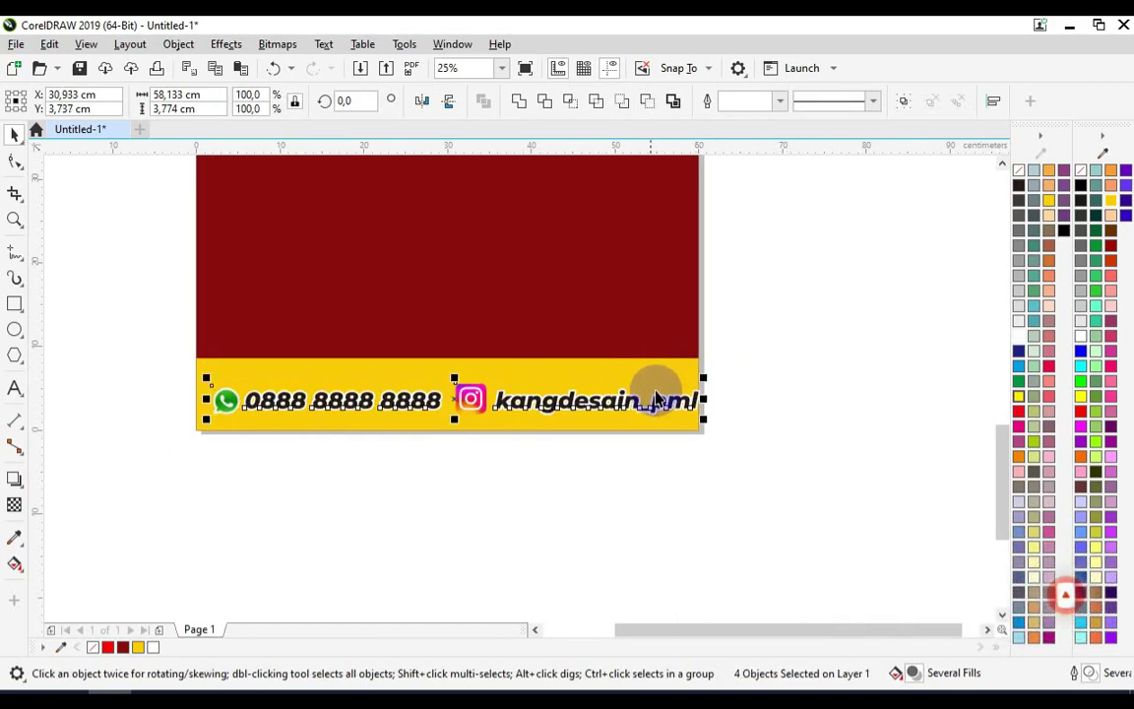
{"action": "scroll", "coordinate": [656, 399], "scroll_direction": "up", "scroll_amount": 1}
{"action": "scroll", "coordinate": [688, 399], "scroll_direction": "down", "scroll_amount": 1}
{"action": "key", "text": "ctrl+g"}
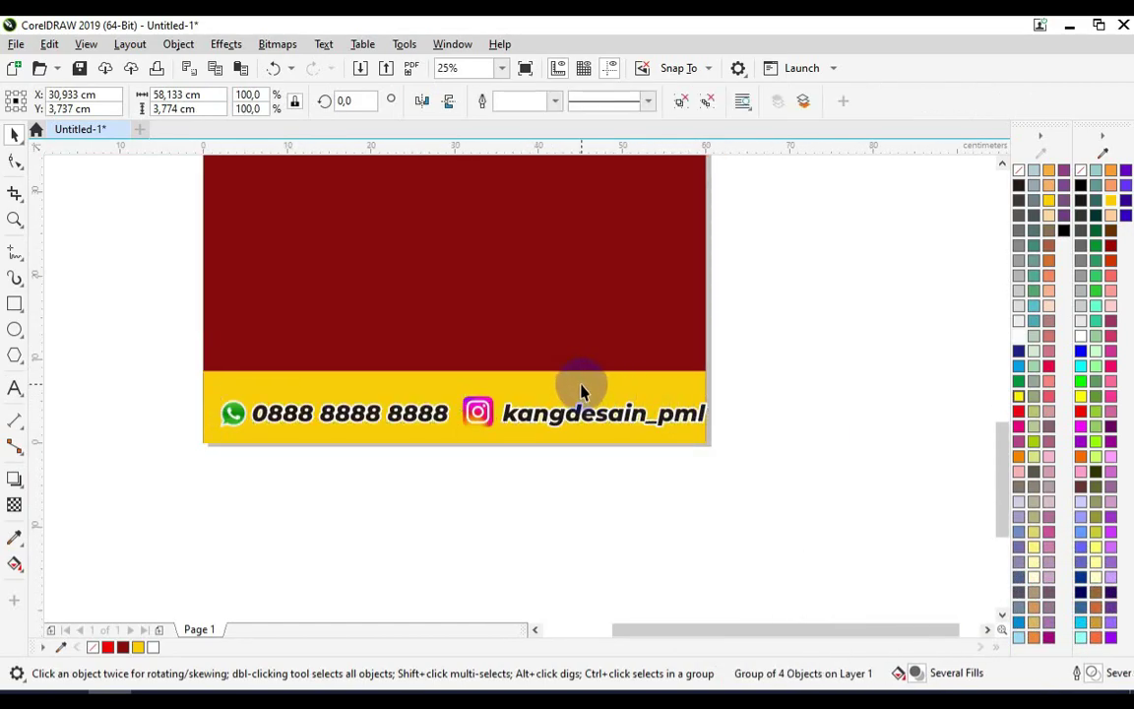
Centre the contact group horizontally on the yellow strip
{"action": "left_click", "coordinate": [581, 391], "text": "shift"}
{"action": "key", "text": "c"}
{"action": "left_click", "coordinate": [825, 391]}
{"action": "scroll", "coordinate": [472, 415], "scroll_direction": "up", "scroll_amount": 1}
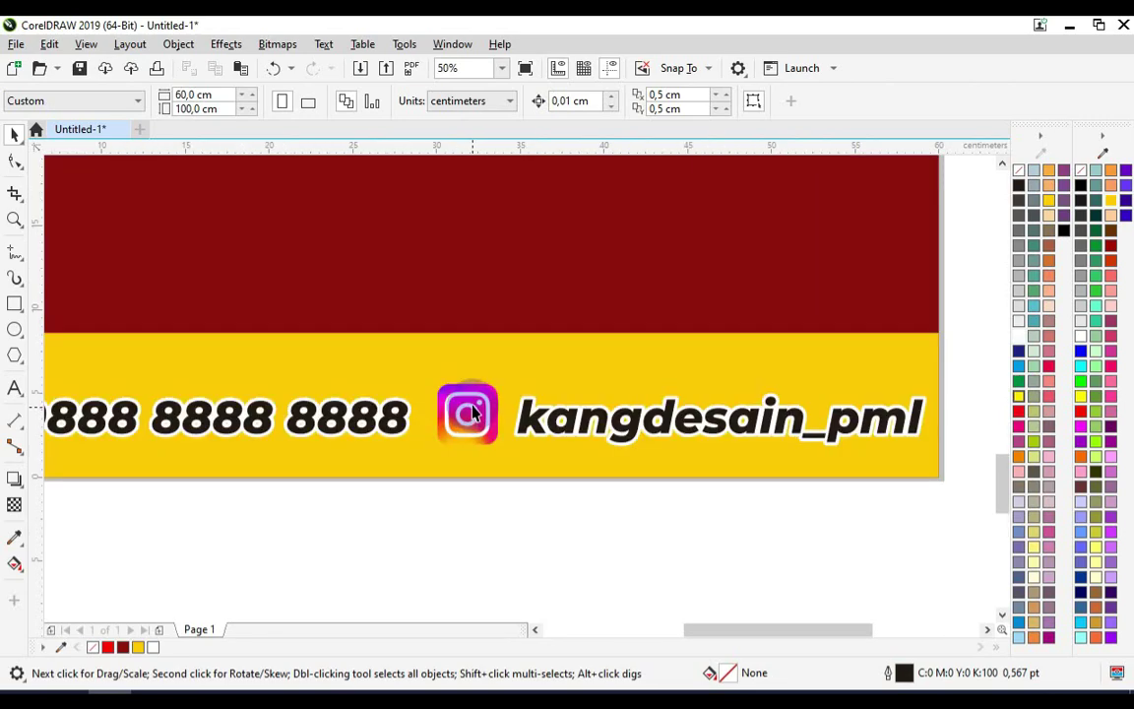
Reduce the yellow strip's height by lowering its upper edge closer to the contact row
{"action": "left_click", "coordinate": [468, 405]}
{"action": "left_click", "coordinate": [566, 350]}
{"action": "scroll", "coordinate": [566, 350], "scroll_direction": "down", "scroll_amount": 1}
{"action": "scroll", "coordinate": [477, 341], "scroll_direction": "up", "scroll_amount": 1}
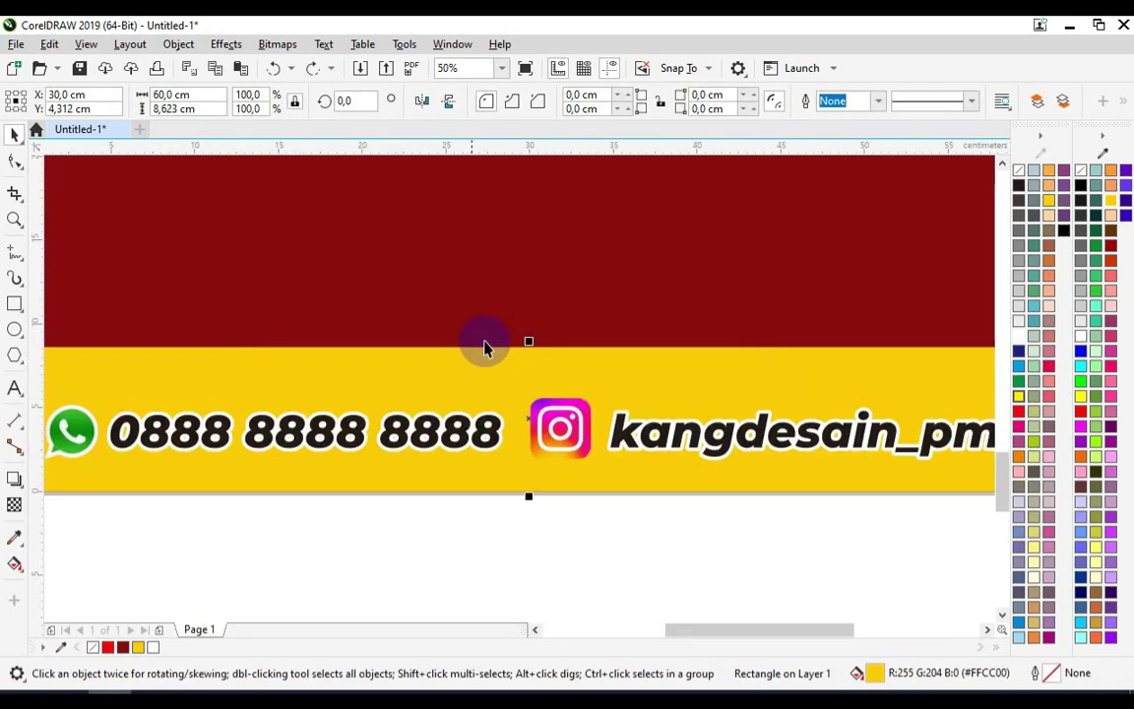
{"action": "left_click_drag", "start_coordinate": [526, 341], "coordinate": [529, 360]}
{"action": "scroll", "coordinate": [529, 360], "scroll_direction": "down", "scroll_amount": 1}
{"action": "left_click", "coordinate": [558, 469]}
{"action": "scroll", "coordinate": [571, 459], "scroll_direction": "down", "scroll_amount": 1}
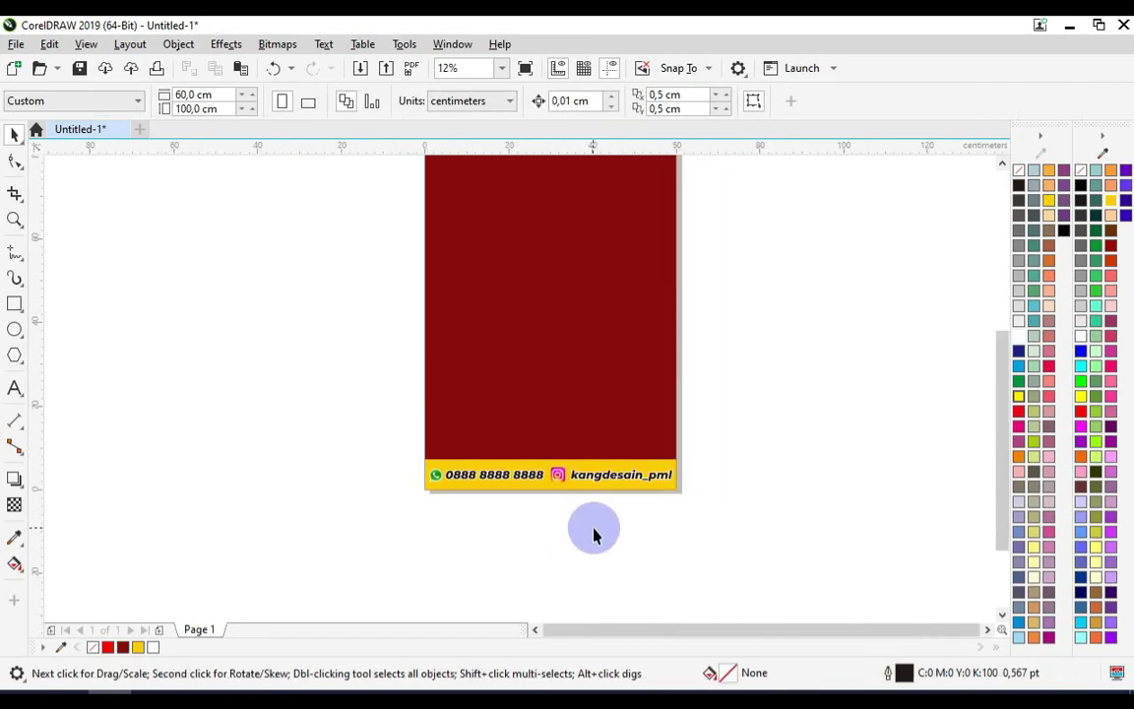
Draw a closed wavy curve about 25 x 17 cm over the banner's upper-left corner with the Pen tool
{"action": "scroll", "coordinate": [535, 475], "scroll_direction": "down", "scroll_amount": 1}
{"action": "scroll", "coordinate": [537, 342], "scroll_direction": "up", "scroll_amount": 1}
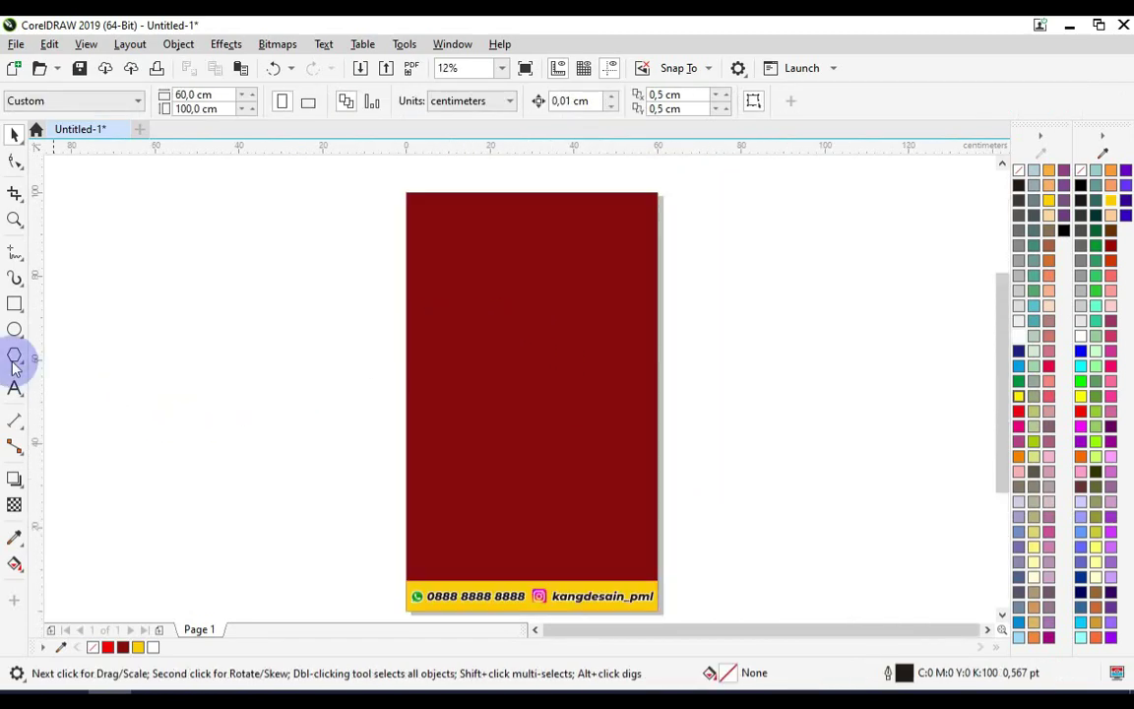
{"action": "left_click", "coordinate": [26, 266]}
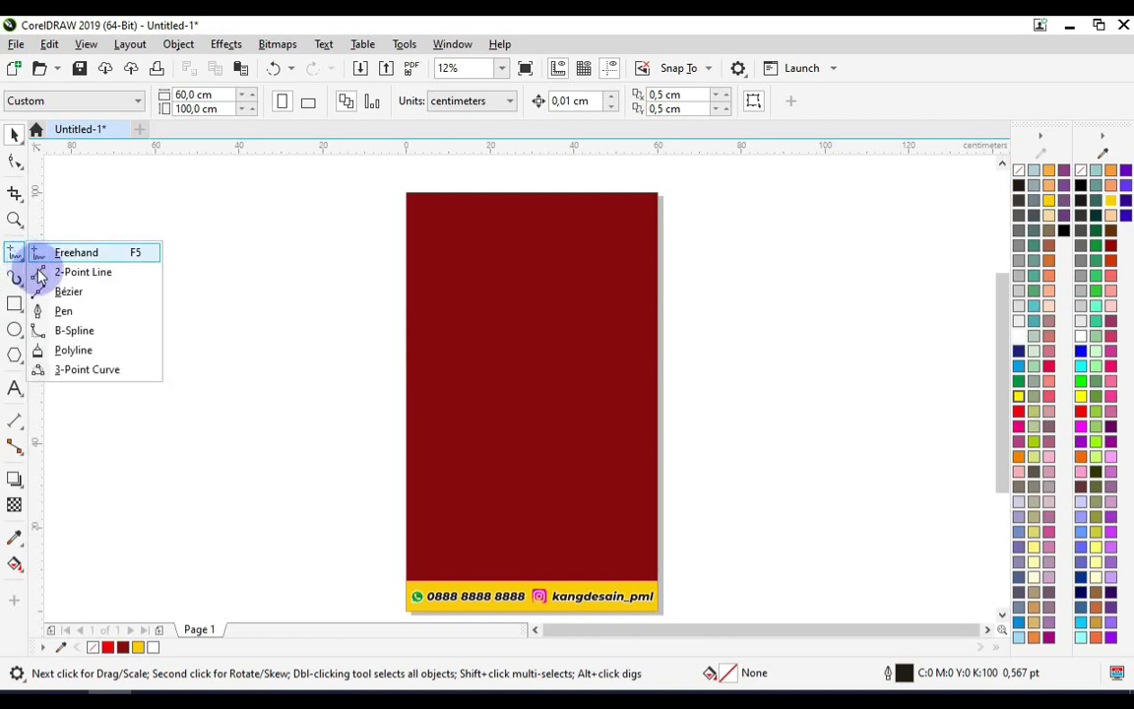
{"action": "left_click", "coordinate": [98, 311]}
{"action": "scroll", "coordinate": [437, 174], "scroll_direction": "up", "scroll_amount": 2}
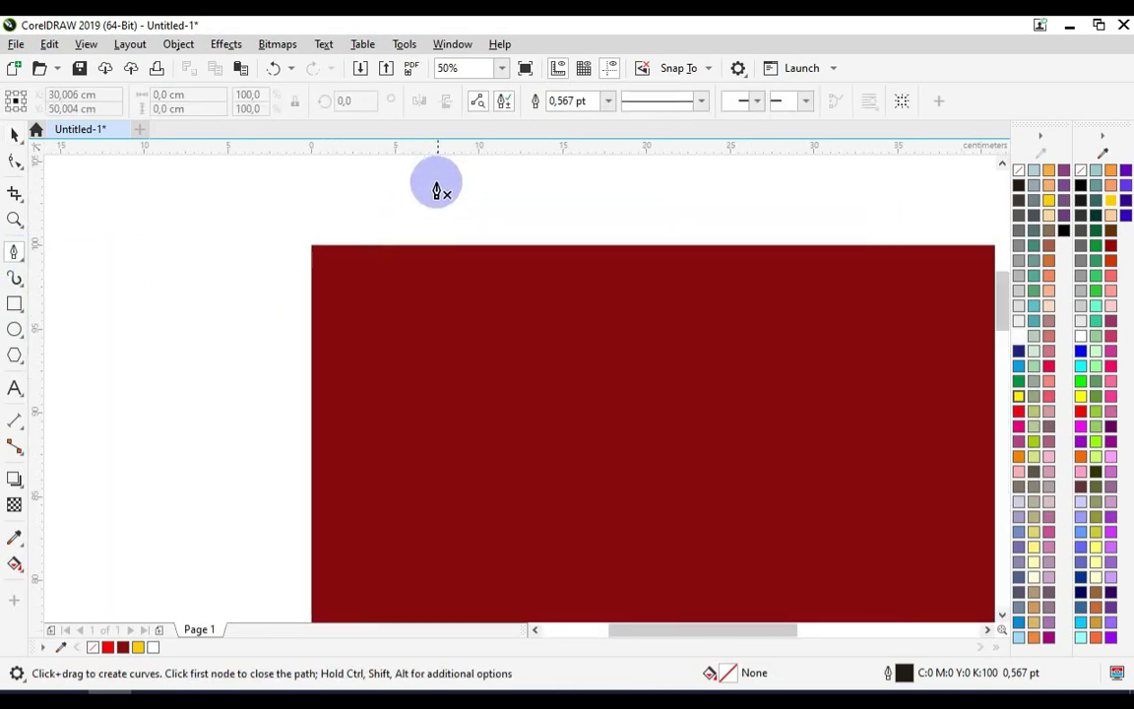
{"action": "left_click", "coordinate": [252, 465]}
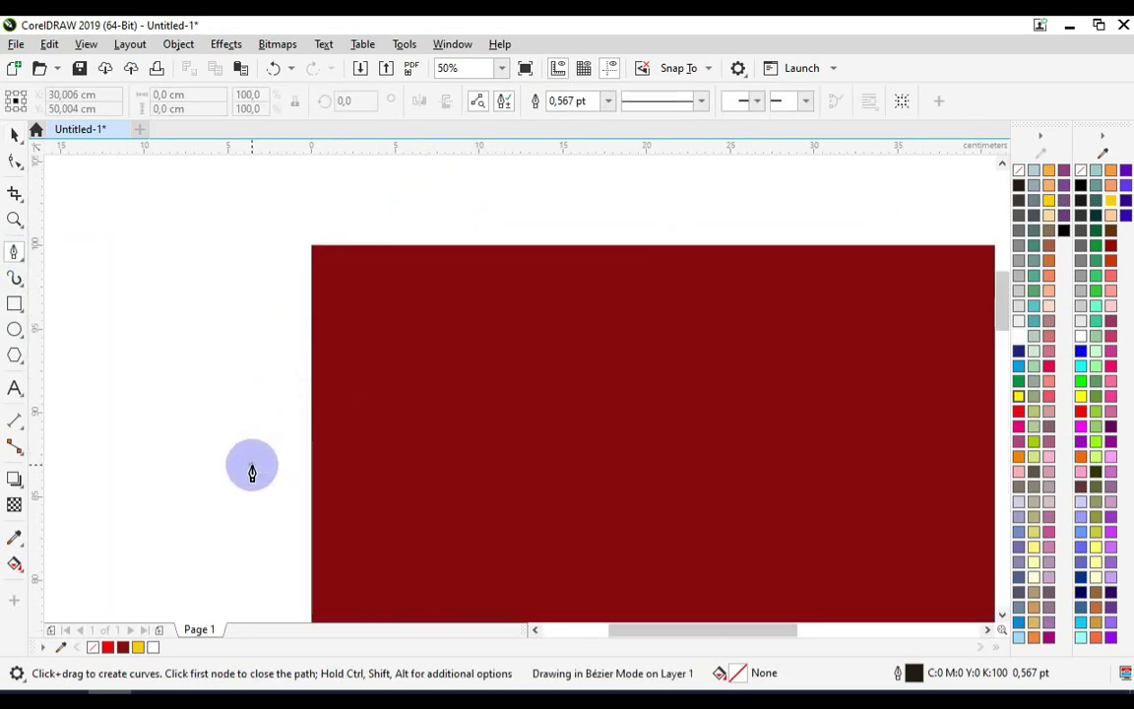
{"action": "left_click_drag", "start_coordinate": [368, 417], "coordinate": [438, 418]}
{"action": "left_click_drag", "start_coordinate": [502, 367], "coordinate": [531, 288]}
{"action": "left_click_drag", "start_coordinate": [612, 219], "coordinate": [705, 196]}
{"action": "left_click", "coordinate": [406, 181]}
{"action": "left_click", "coordinate": [264, 234]}
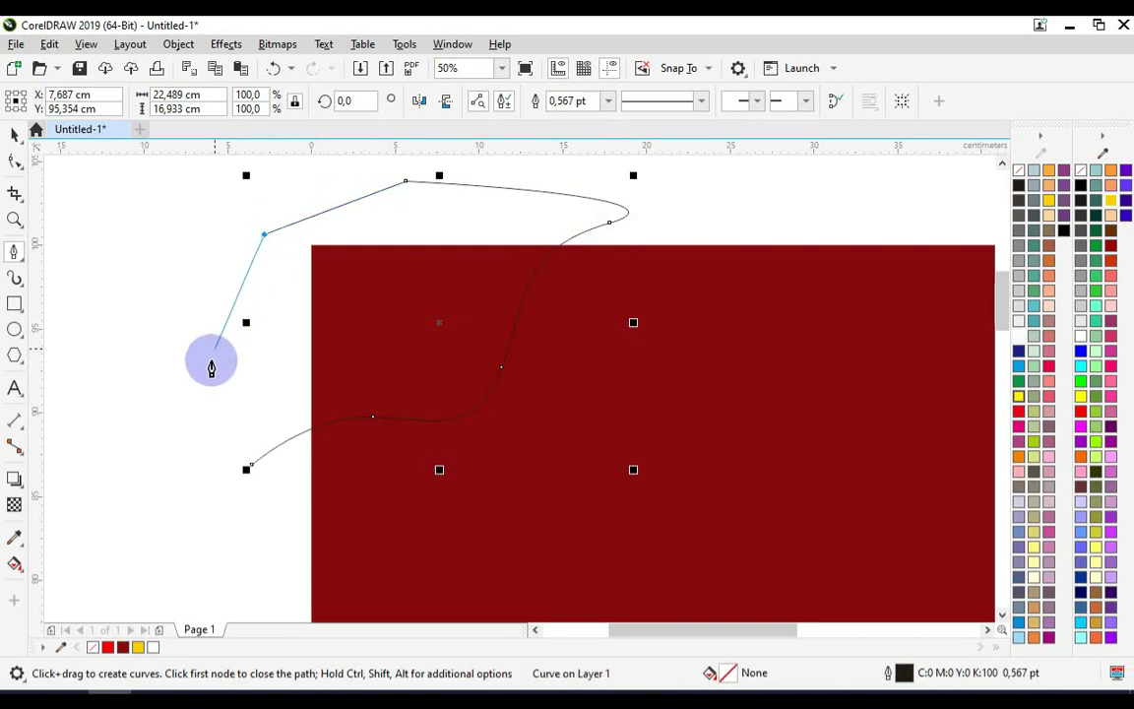
{"action": "left_click", "coordinate": [202, 391]}
{"action": "left_click", "coordinate": [251, 464]}
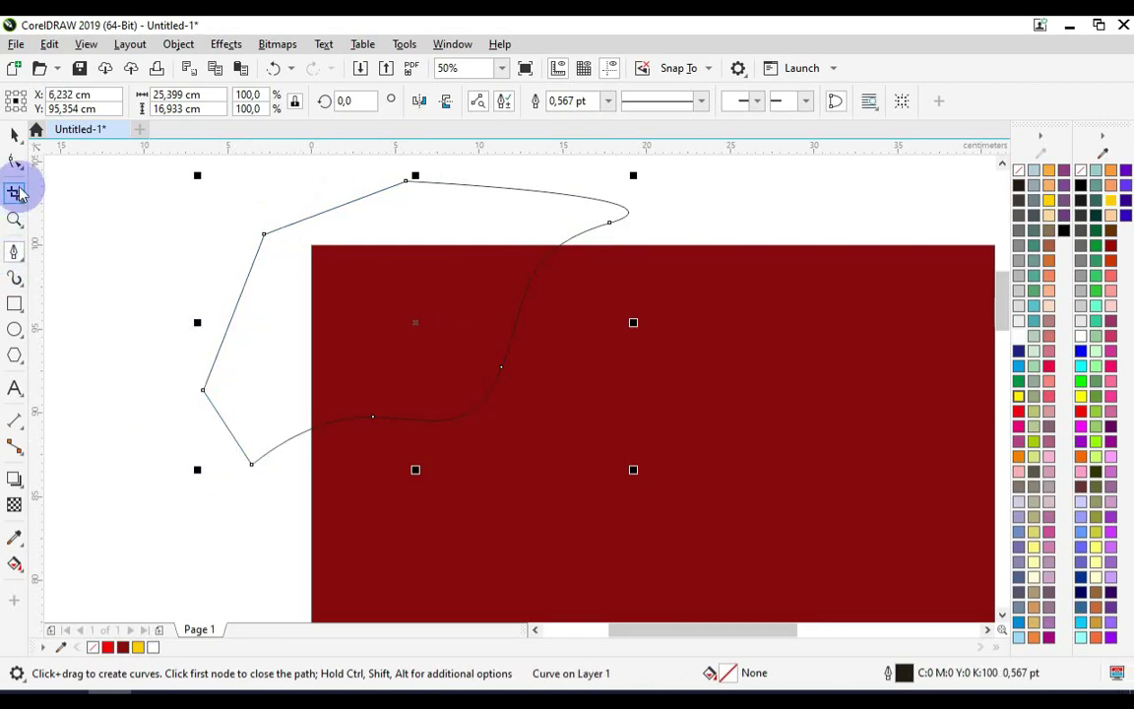
{"action": "left_click", "coordinate": [13, 135]}
{"action": "left_click", "coordinate": [140, 222]}
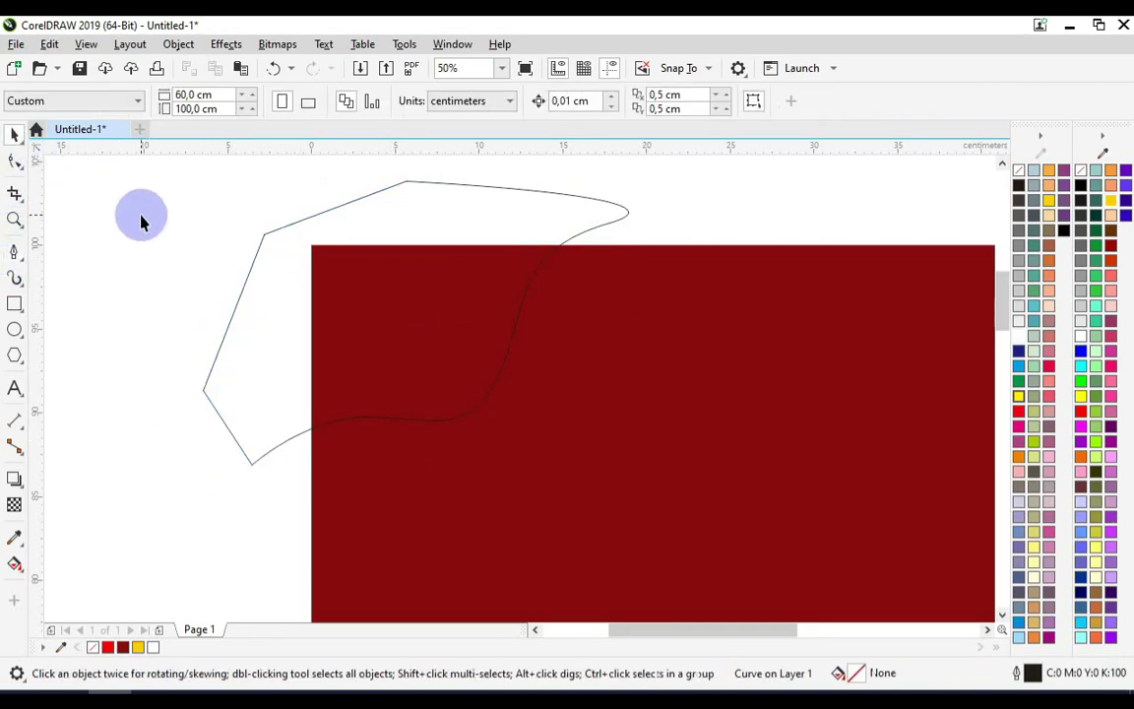
Intersect the wavy curve with the dark red background and delete the original curve
{"action": "left_click", "coordinate": [248, 279]}
{"action": "left_click", "coordinate": [768, 391], "text": "shift"}
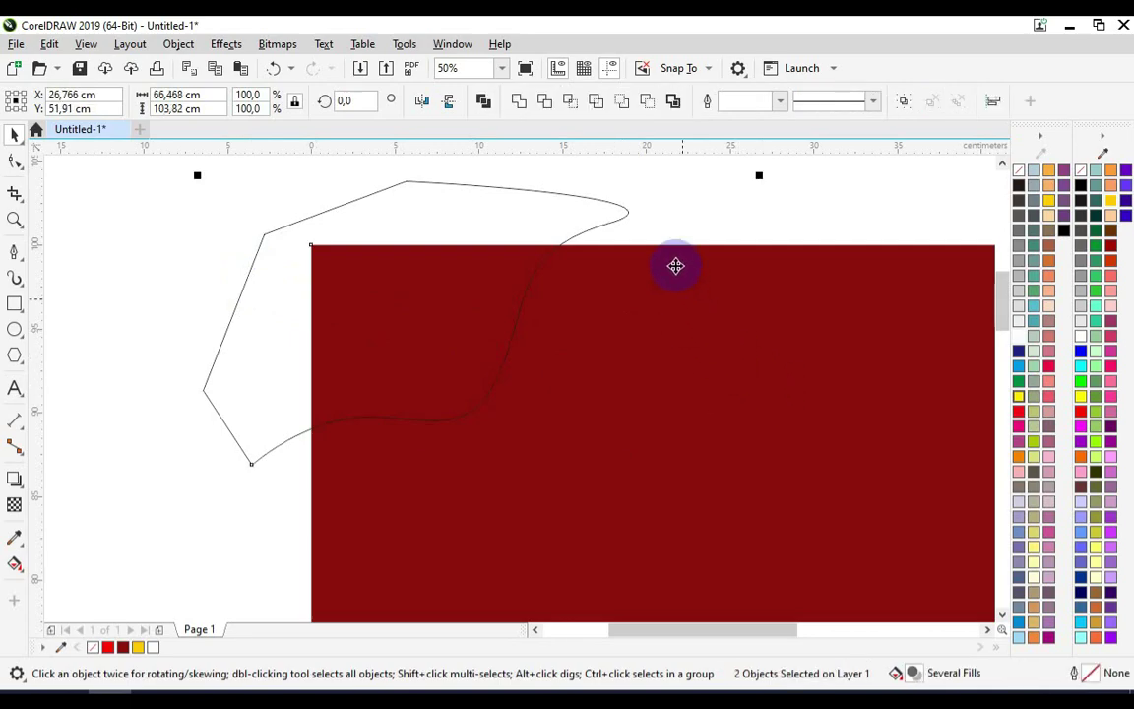
{"action": "left_click", "coordinate": [574, 107]}
{"action": "left_click", "coordinate": [554, 182]}
{"action": "left_click", "coordinate": [582, 209]}
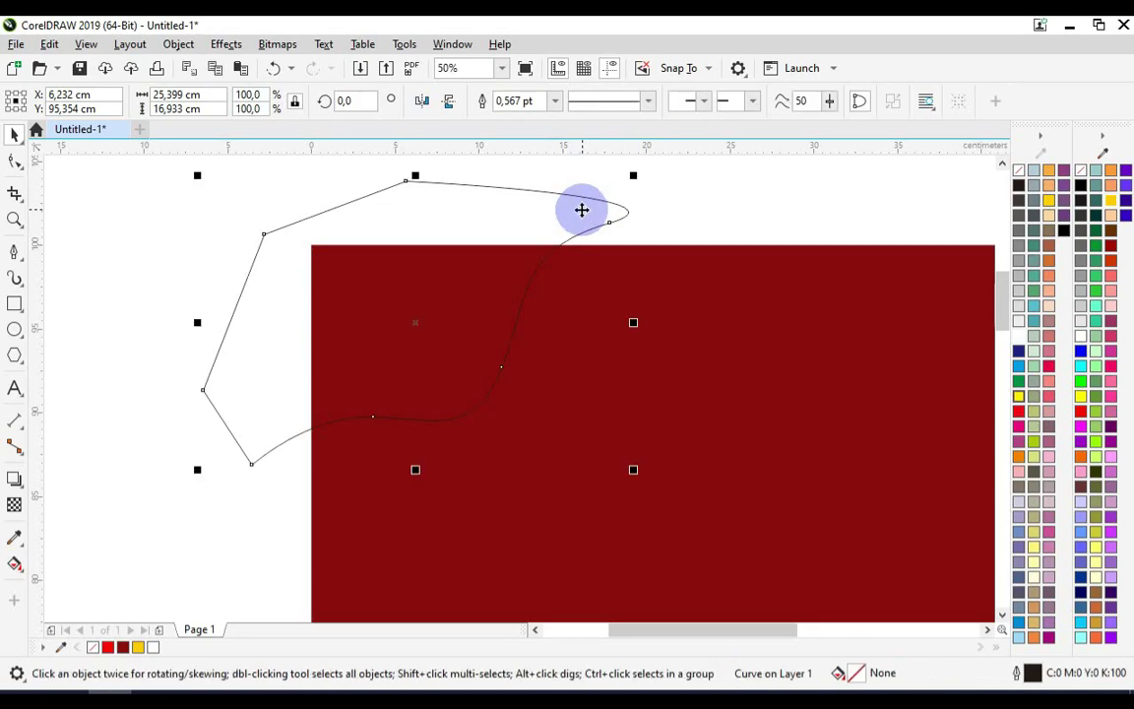
{"action": "key", "text": "Delete"}
Fill the intersected shape in the banner's upper-left corner with deep yellow (#FFCC00) from the document colours
{"action": "left_click", "coordinate": [475, 269]}
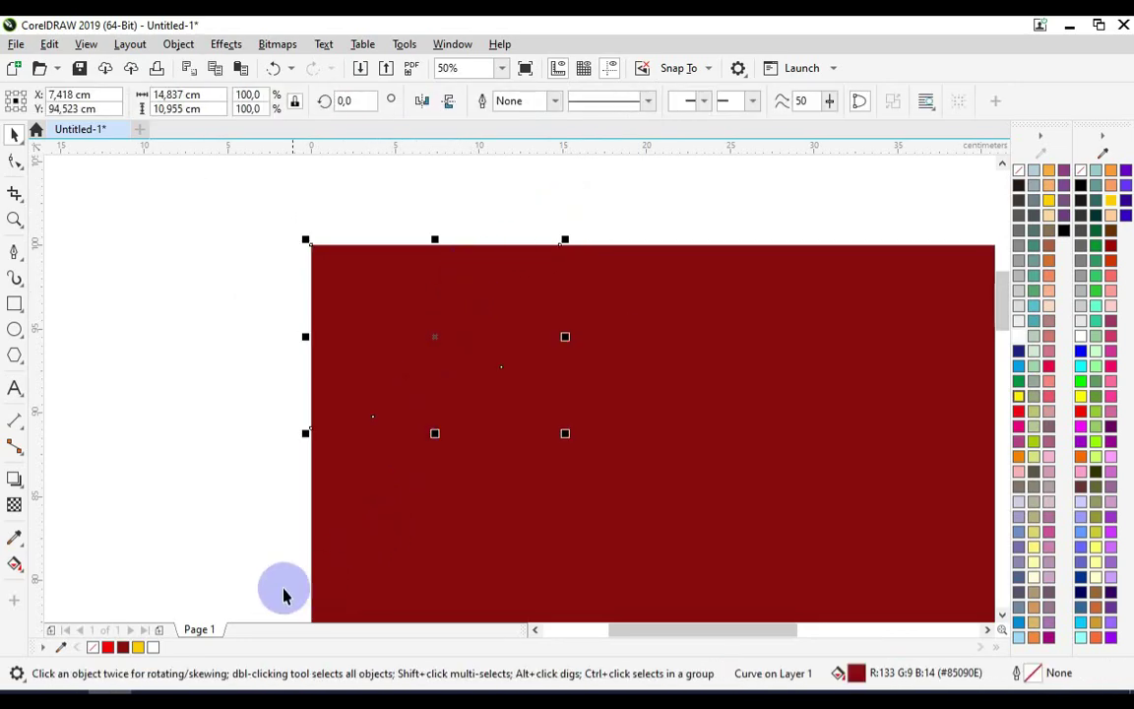
{"action": "left_click", "coordinate": [138, 646]}
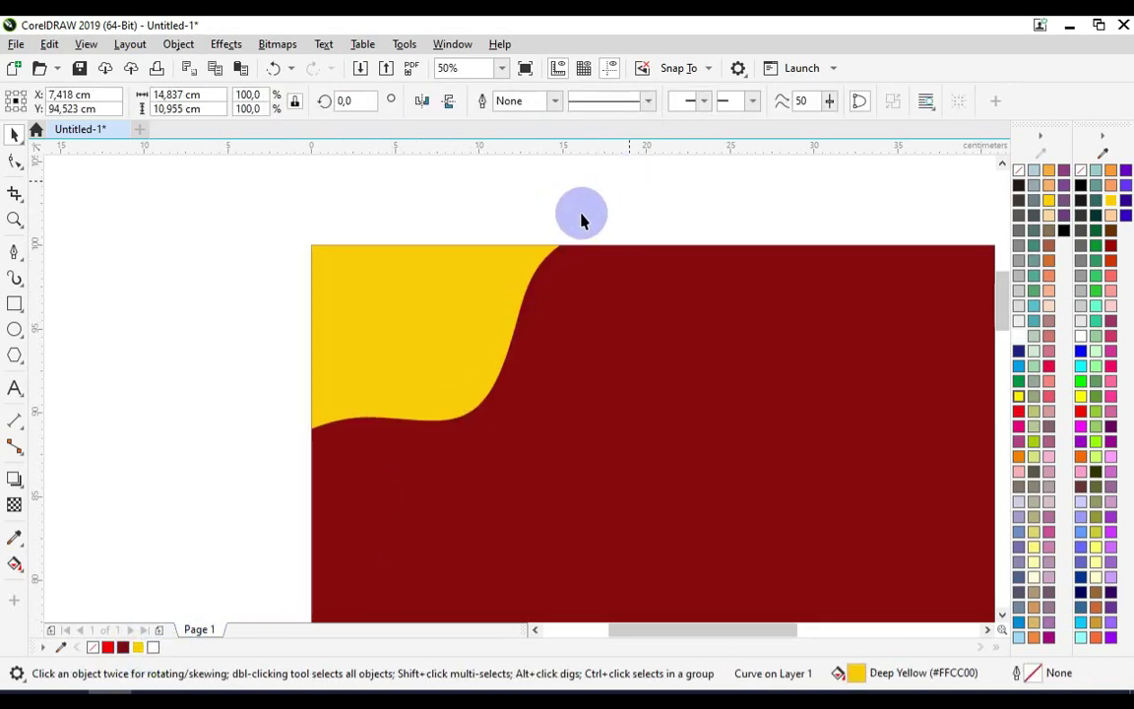
{"action": "left_click", "coordinate": [608, 203]}
Add the artistic text "KENTANG SPIRAL" beside the banner and enlarge it to about 218 pt
{"action": "scroll", "coordinate": [360, 277], "scroll_direction": "down", "scroll_amount": 1}
{"action": "scroll", "coordinate": [370, 274], "scroll_direction": "down", "scroll_amount": 1}
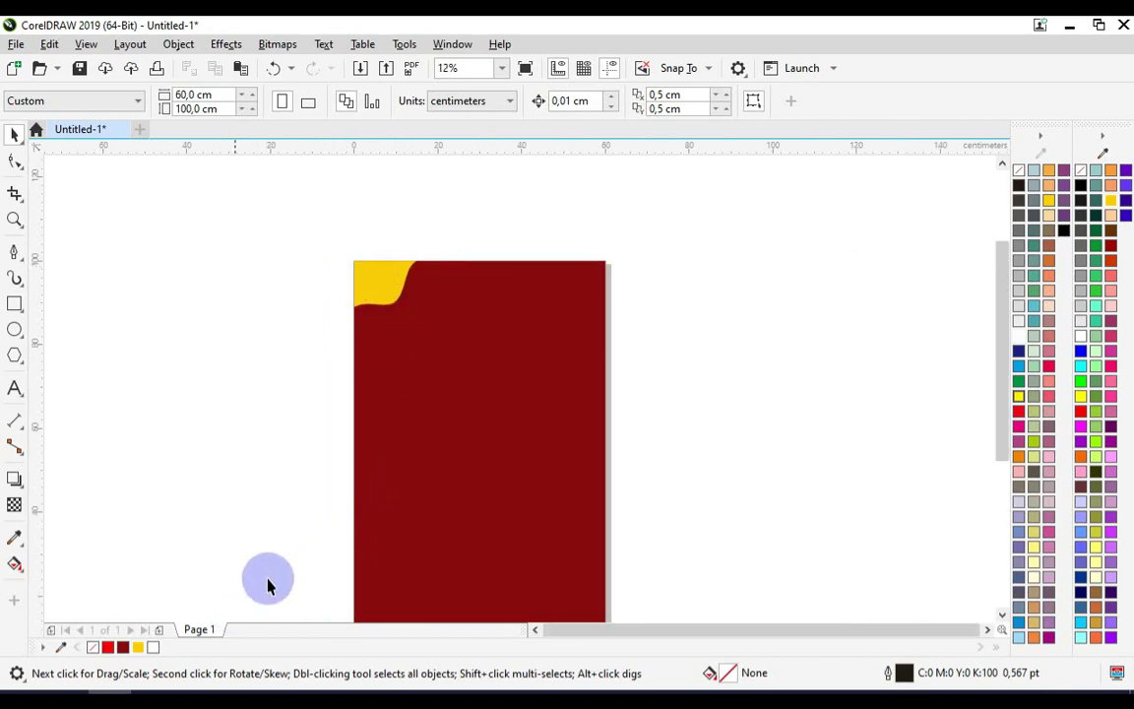
{"action": "scroll", "coordinate": [323, 298], "scroll_direction": "down", "scroll_amount": 1}
{"action": "scroll", "coordinate": [344, 339], "scroll_direction": "up", "scroll_amount": 1}
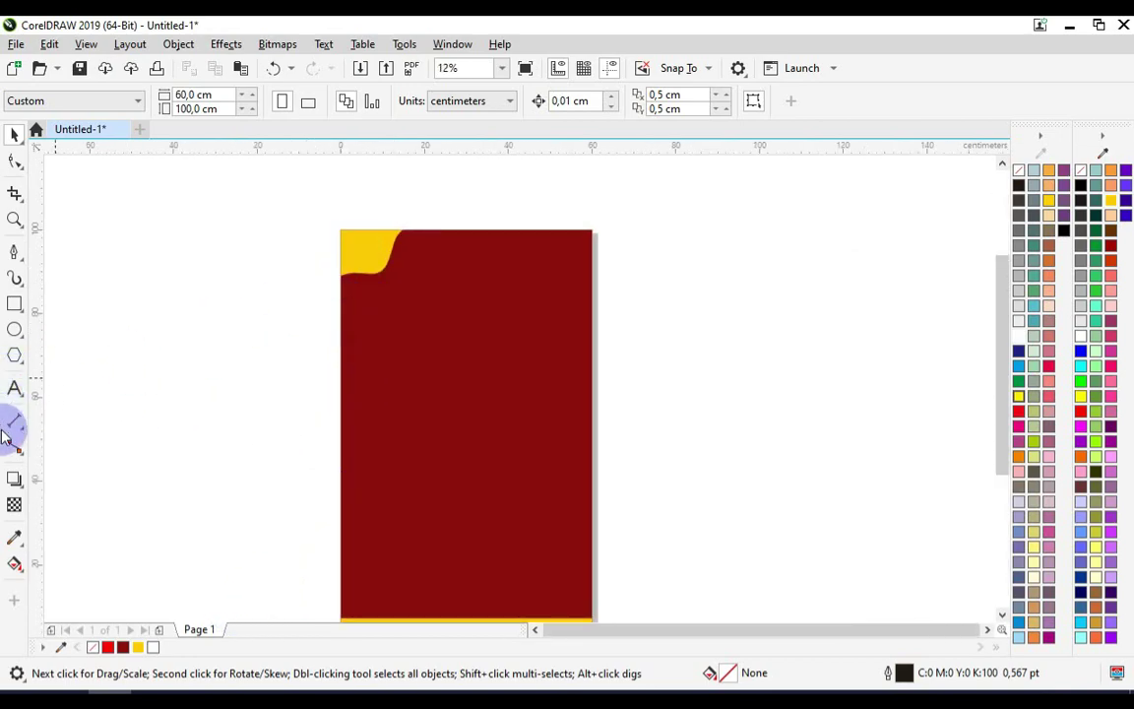
{"action": "left_click", "coordinate": [14, 389]}
{"action": "scroll", "coordinate": [248, 394], "scroll_direction": "up", "scroll_amount": 1}
{"action": "left_click", "coordinate": [243, 396]}
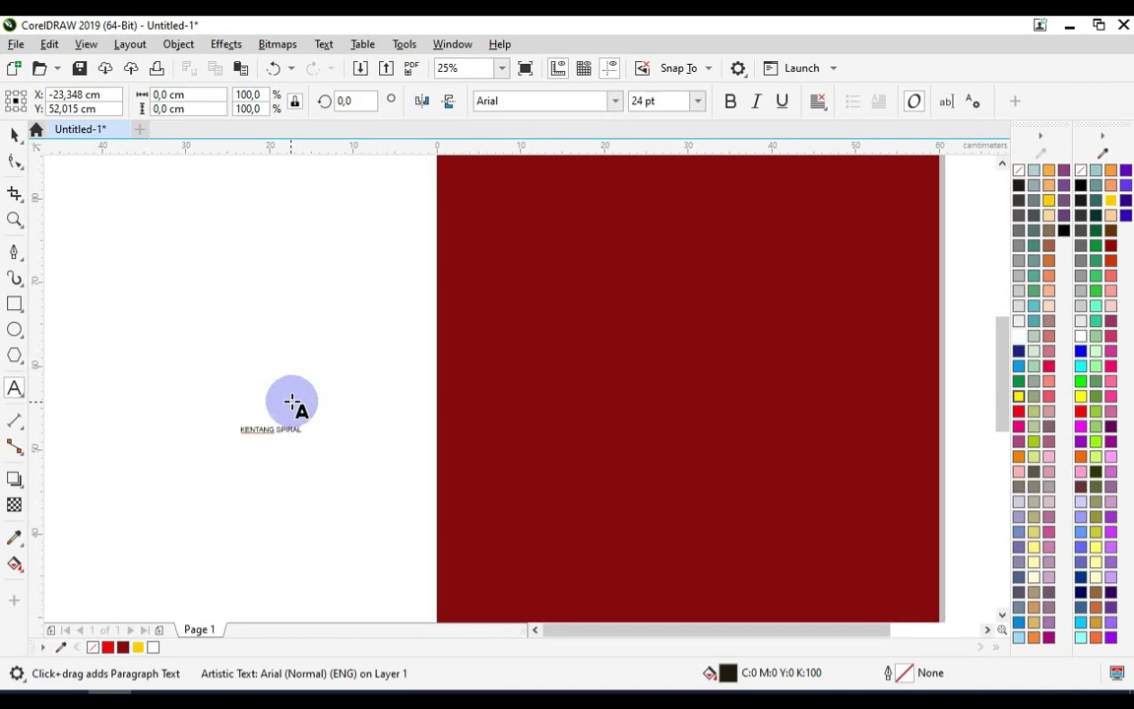
{"action": "left_click_drag", "start_coordinate": [305, 420], "coordinate": [803, 275]}
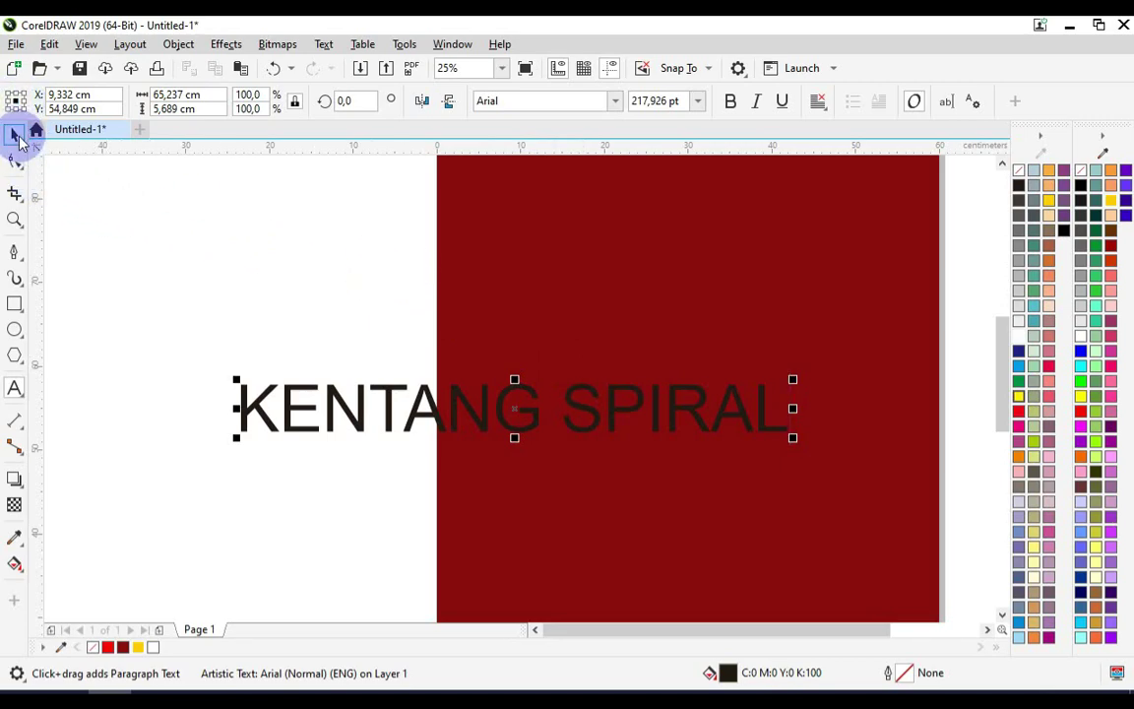
{"action": "left_click", "coordinate": [577, 387]}
{"action": "left_click", "coordinate": [13, 133]}
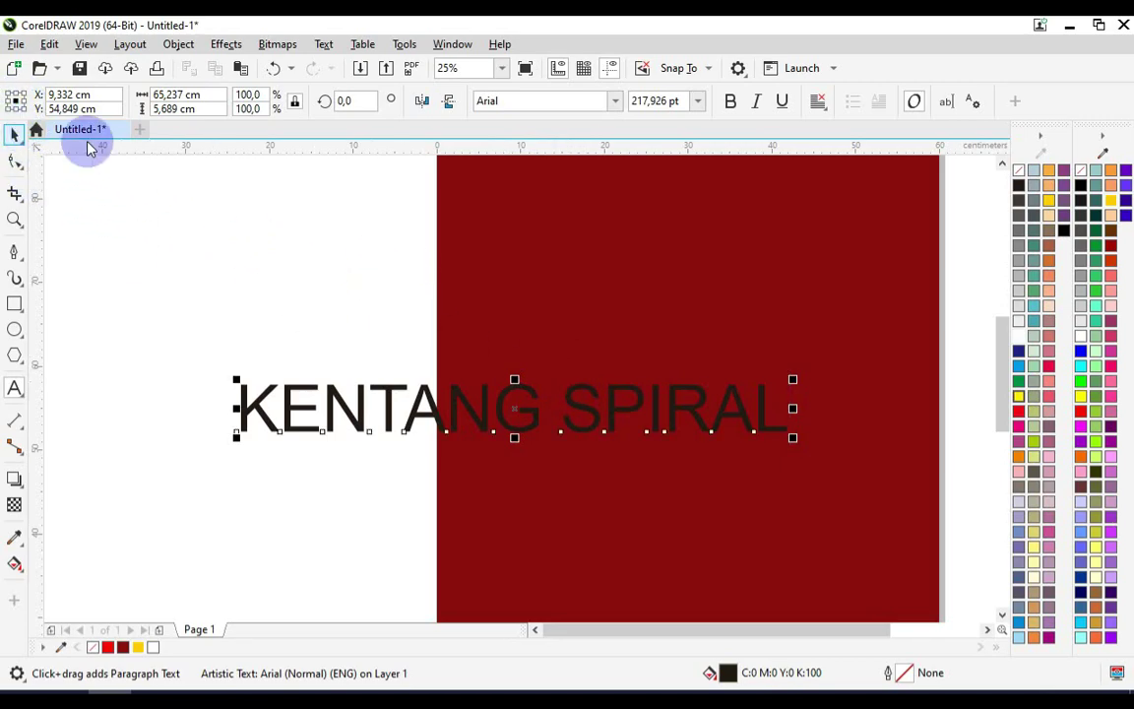
Fill the "KENTANG SPIRAL" text with deep yellow and set its font to Hobo Std
{"action": "left_click", "coordinate": [137, 647]}
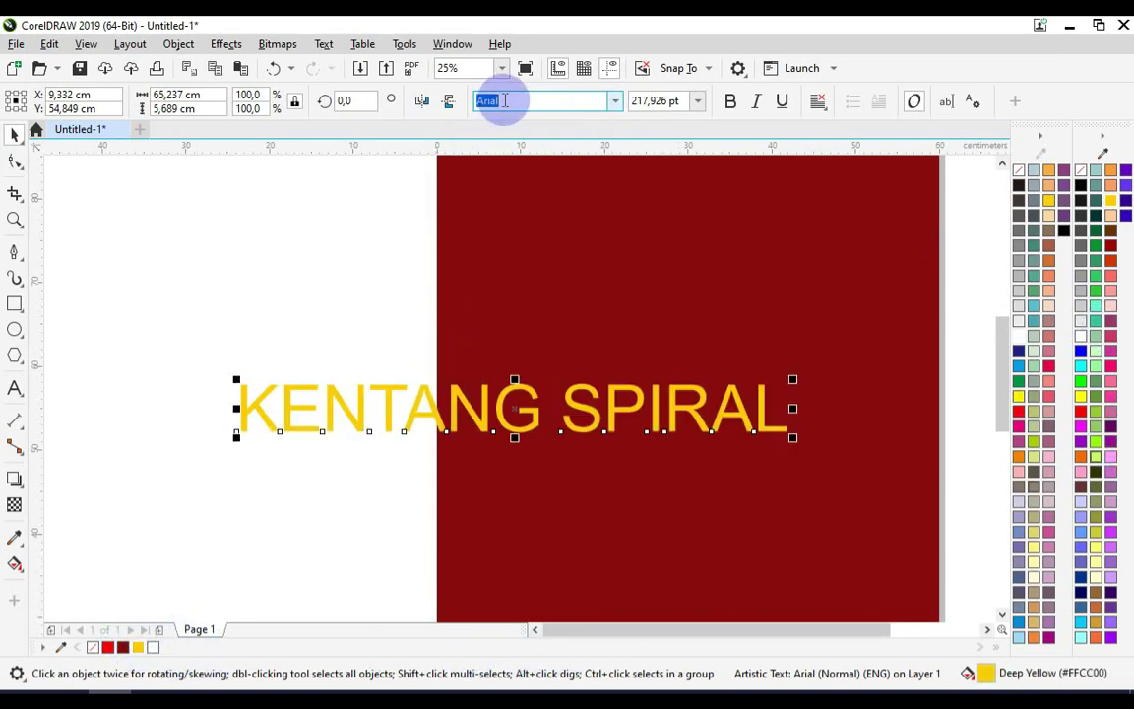
{"action": "type", "text": "H"}
{"action": "key", "text": "Return"}
{"action": "left_click", "coordinate": [499, 101]}
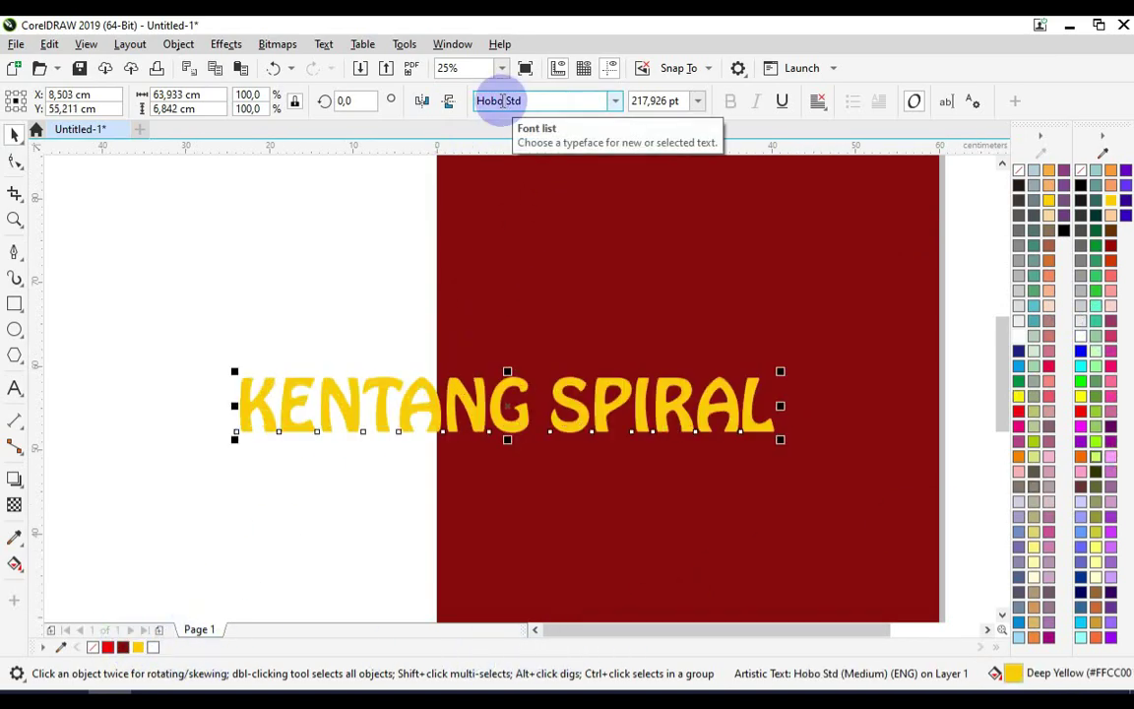
Shrink the "KENTANG SPIRAL" text to about 133.5 pt and centre it horizontally on the banner
{"action": "scroll", "coordinate": [462, 423], "scroll_direction": "down", "scroll_amount": 1}
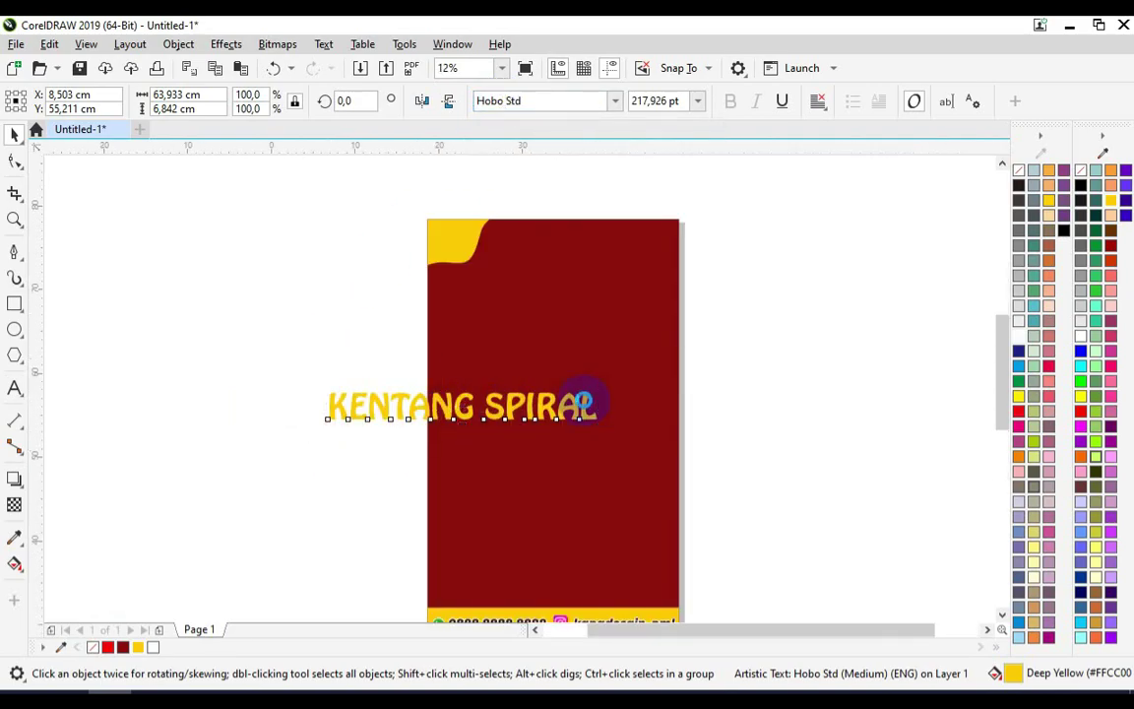
{"action": "scroll", "coordinate": [587, 393], "scroll_direction": "up", "scroll_amount": 1}
{"action": "left_click_drag", "start_coordinate": [615, 378], "coordinate": [540, 389]}
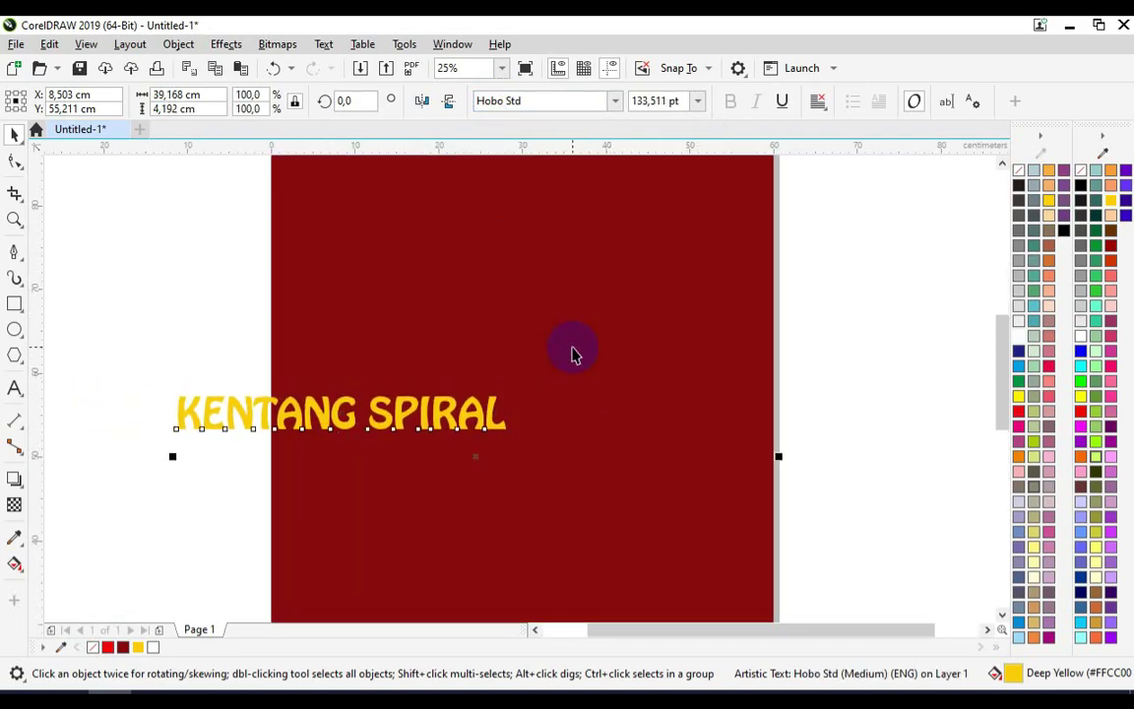
{"action": "left_click", "coordinate": [572, 355], "text": "shift"}
{"action": "key", "text": "c"}
{"action": "left_click", "coordinate": [829, 349]}
Duplicate the "KENTANG SPIRAL" text straight below the original, about 12 cm lower
{"action": "scroll", "coordinate": [454, 538], "scroll_direction": "down", "scroll_amount": 1}
{"action": "scroll", "coordinate": [488, 477], "scroll_direction": "up", "scroll_amount": 1}
{"action": "left_click_drag", "start_coordinate": [481, 480], "coordinate": [486, 549]}
{"action": "right_click", "coordinate": [486, 548]}
{"action": "scroll", "coordinate": [514, 455], "scroll_direction": "down", "scroll_amount": 1}
{"action": "scroll", "coordinate": [476, 573], "scroll_direction": "up", "scroll_amount": 1}
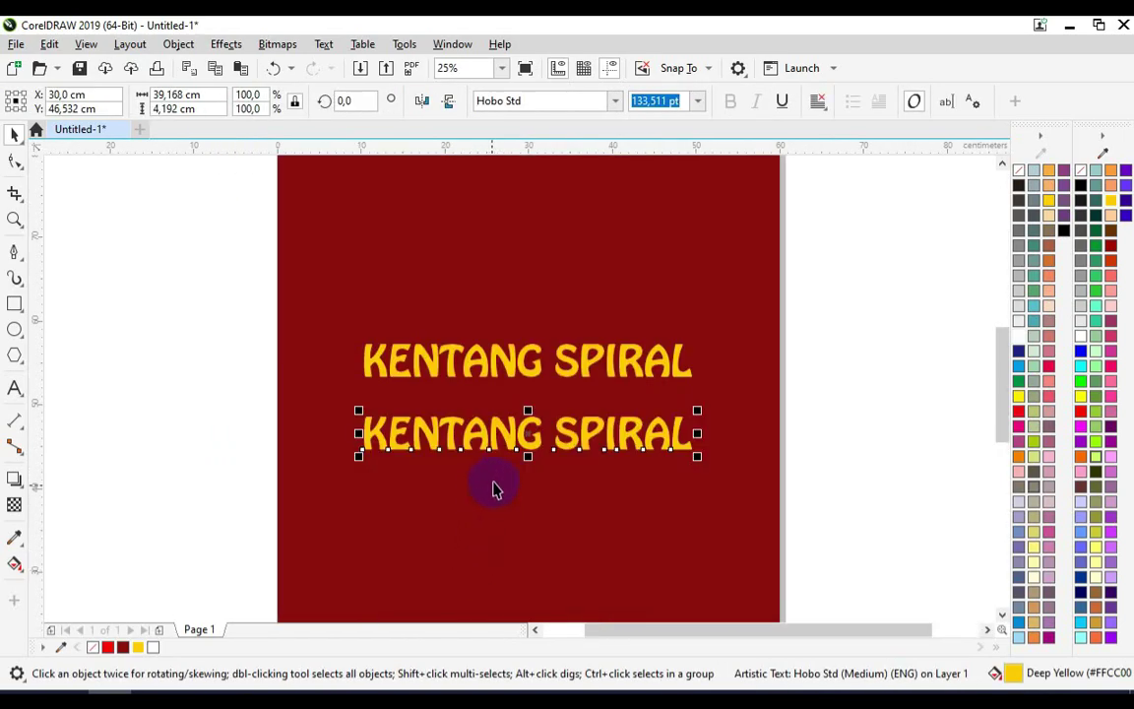
{"action": "left_click_drag", "start_coordinate": [504, 450], "coordinate": [511, 485]}
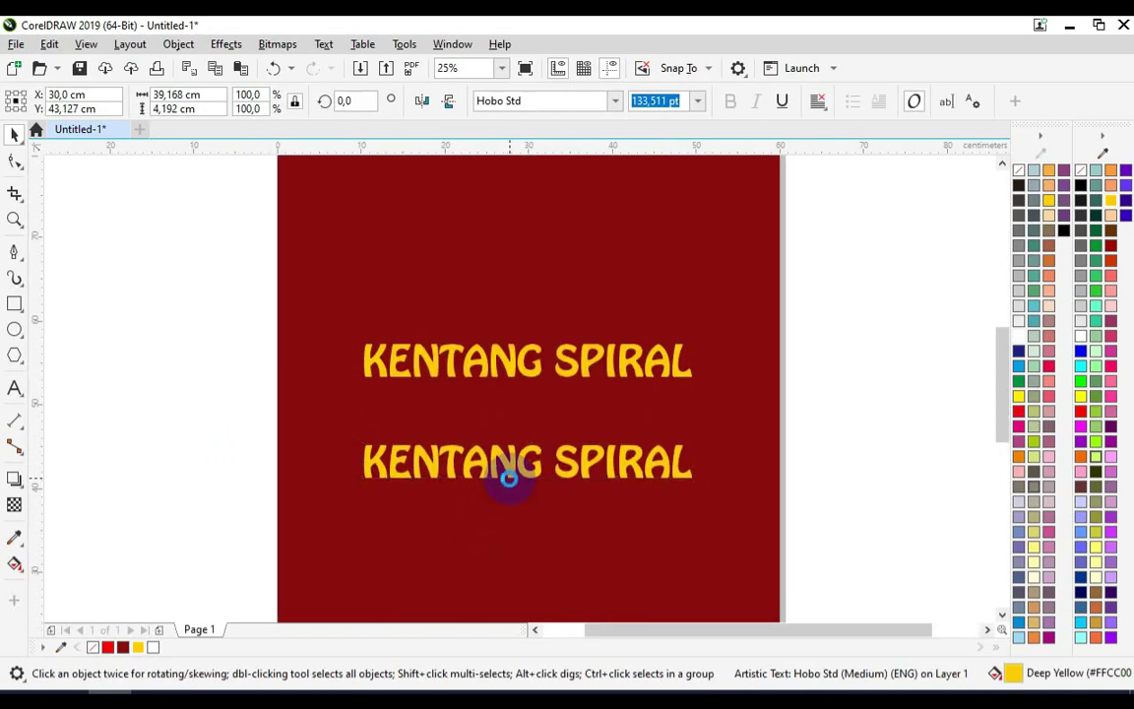
Replace the lower copy's text with "SEBLAK" and centre it horizontally under "KENTANG SPIRAL"
{"action": "double_click", "coordinate": [510, 480]}
{"action": "key", "text": "ctrl+a"}
{"action": "type", "text": "T"}
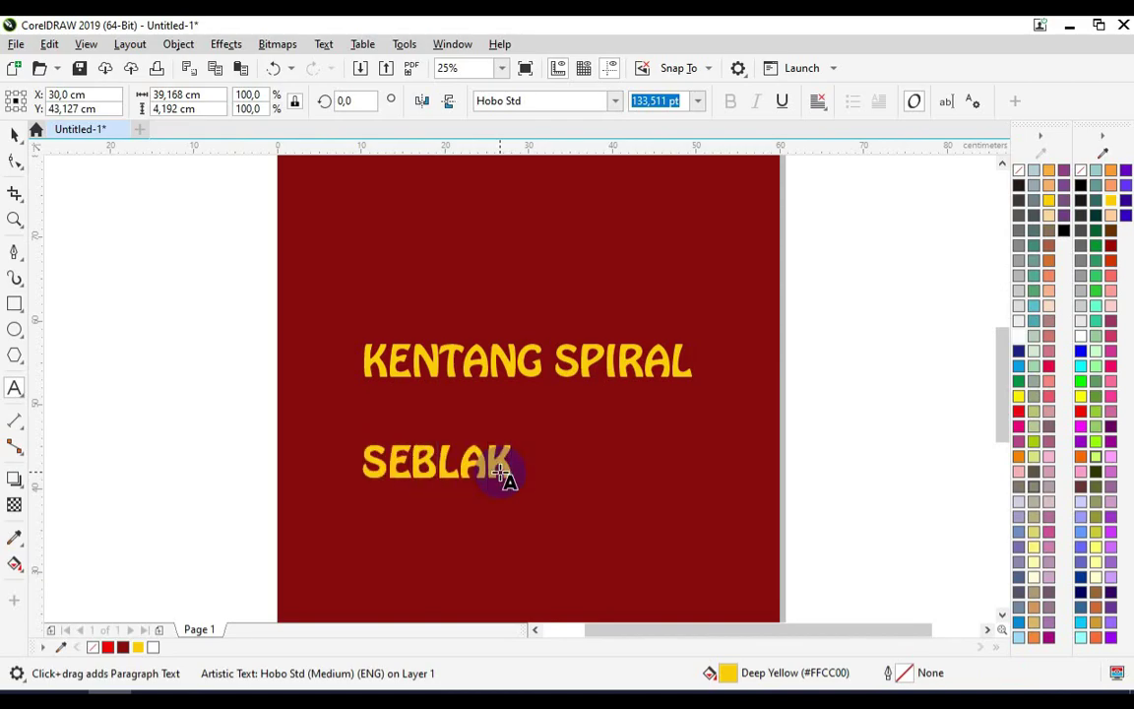
{"action": "left_click", "coordinate": [18, 134]}
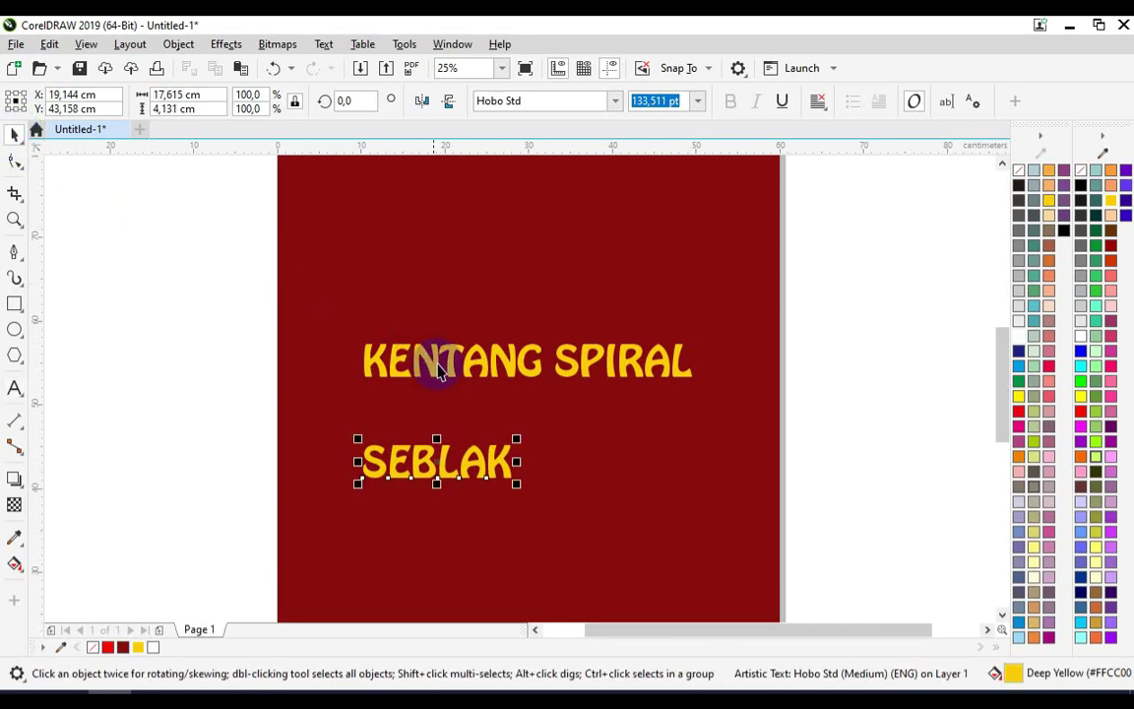
{"action": "left_click", "coordinate": [452, 377], "text": "shift"}
{"action": "key", "text": "c"}
{"action": "left_click", "coordinate": [203, 430]}
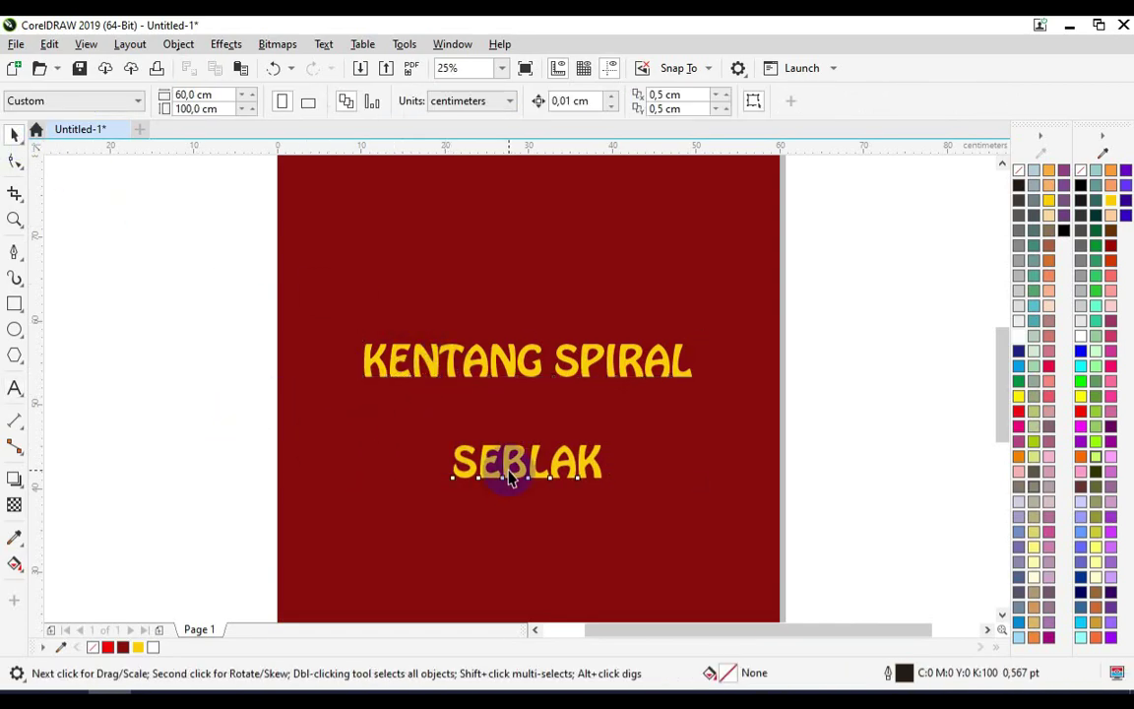
Move the "SEBLAK" text straight up so it sits above "KENTANG SPIRAL"
{"action": "left_click_drag", "start_coordinate": [509, 479], "coordinate": [503, 278]}
{"action": "scroll", "coordinate": [590, 488], "scroll_direction": "down", "scroll_amount": 1}
{"action": "left_click", "coordinate": [757, 402]}
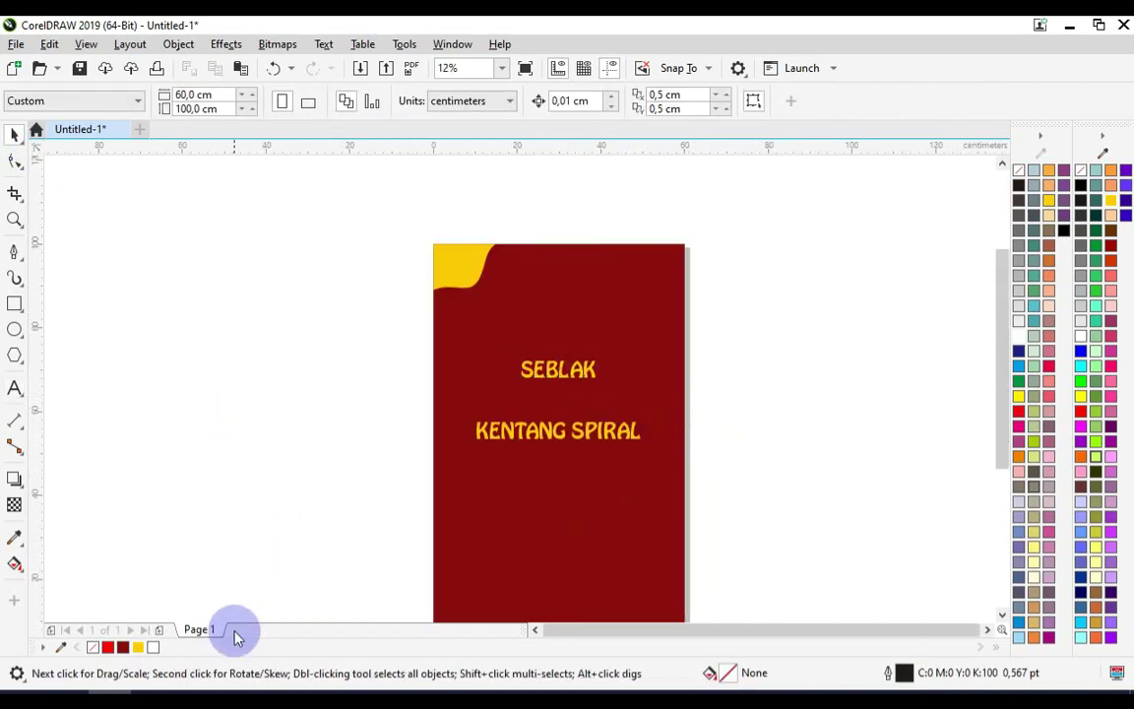
Switch to Chrome and run a Google image search for "SEBLAK"
{"action": "left_click", "coordinate": [317, 691]}
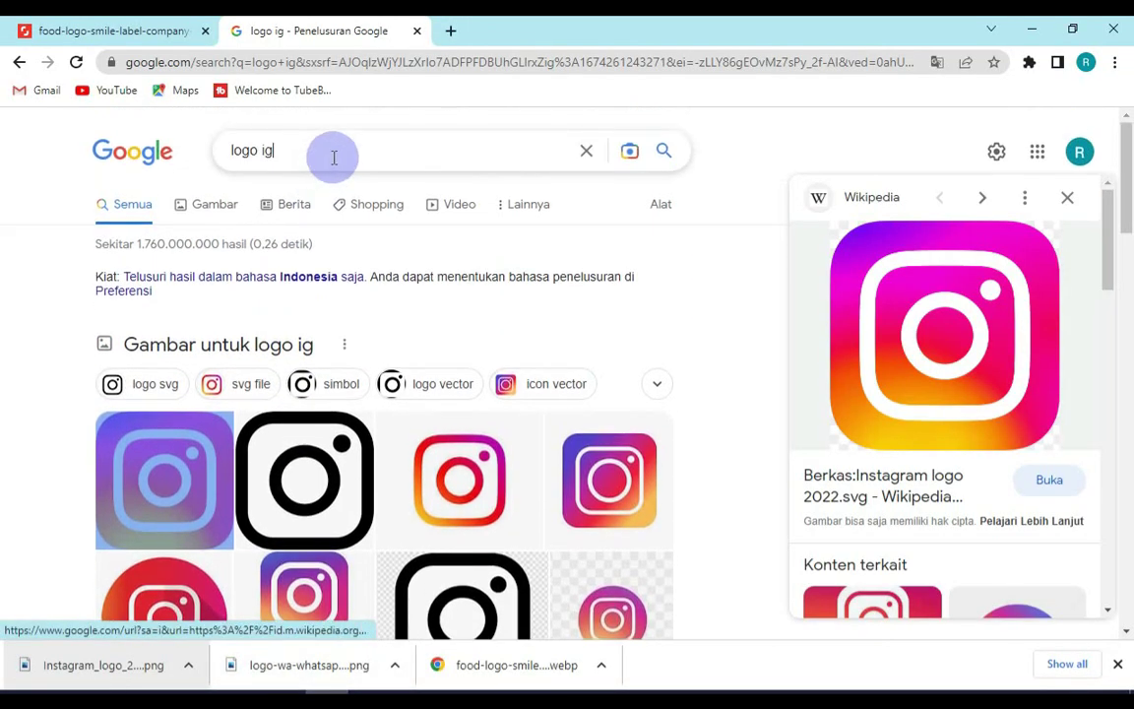
{"action": "triple_click", "coordinate": [334, 157]}
{"action": "type", "text": "SEBLA"}
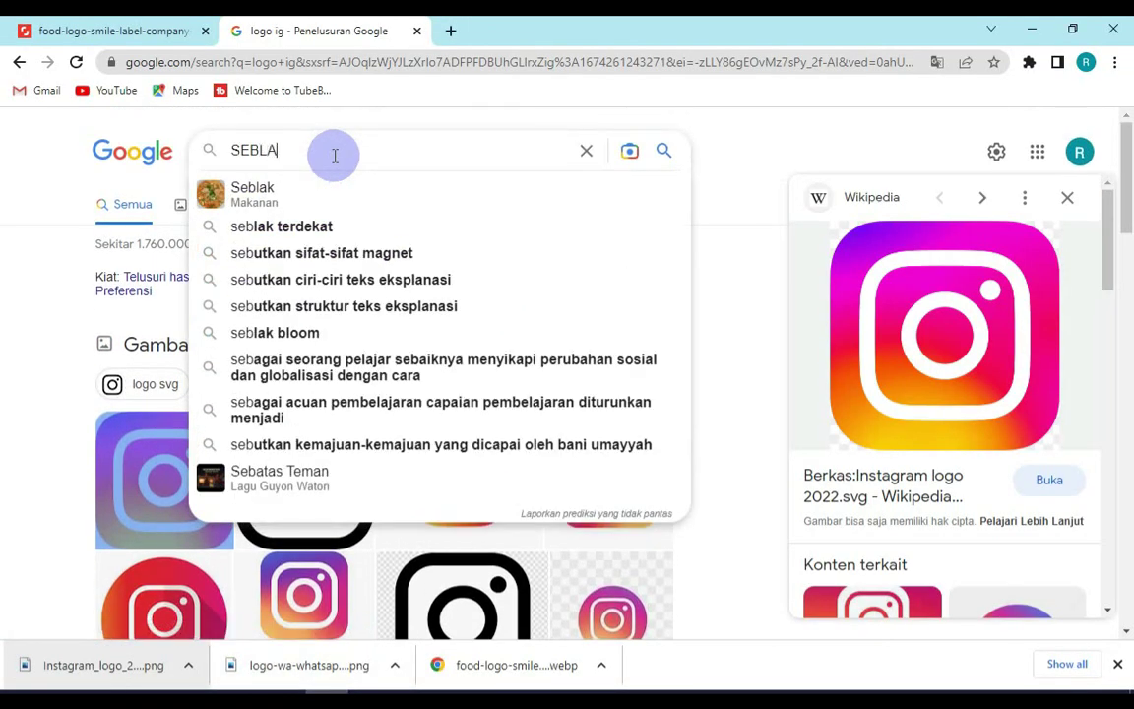
{"action": "type", "text": "K"}
{"action": "key", "text": "Return"}
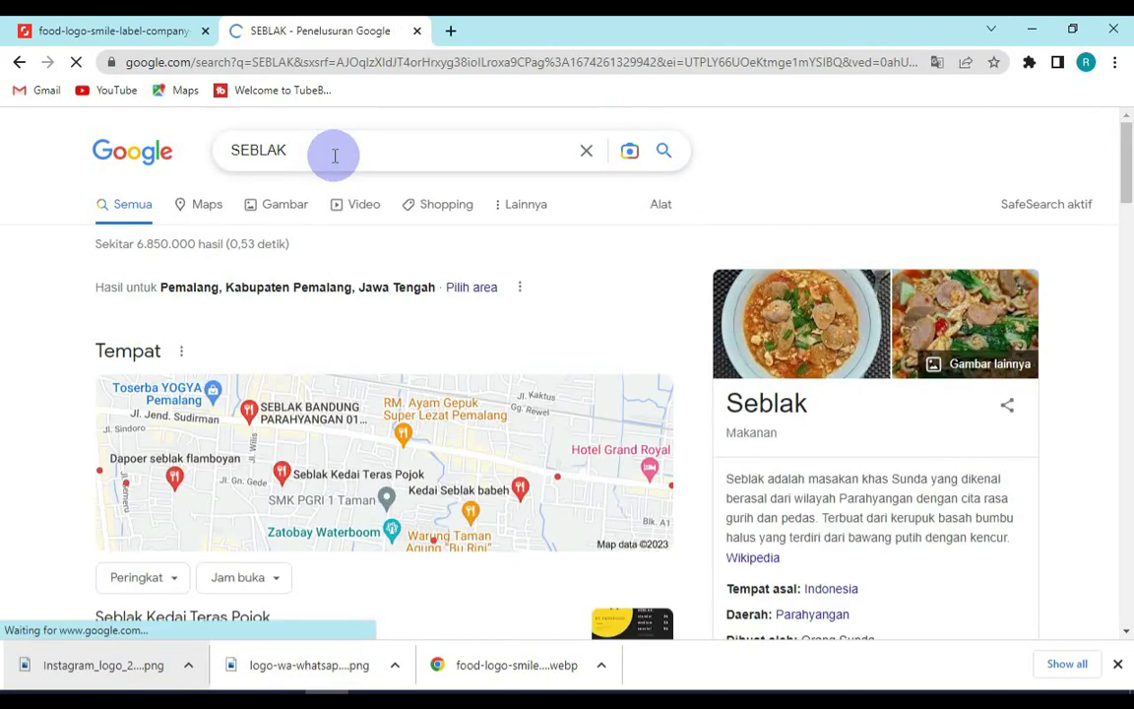
{"action": "left_click", "coordinate": [269, 202]}
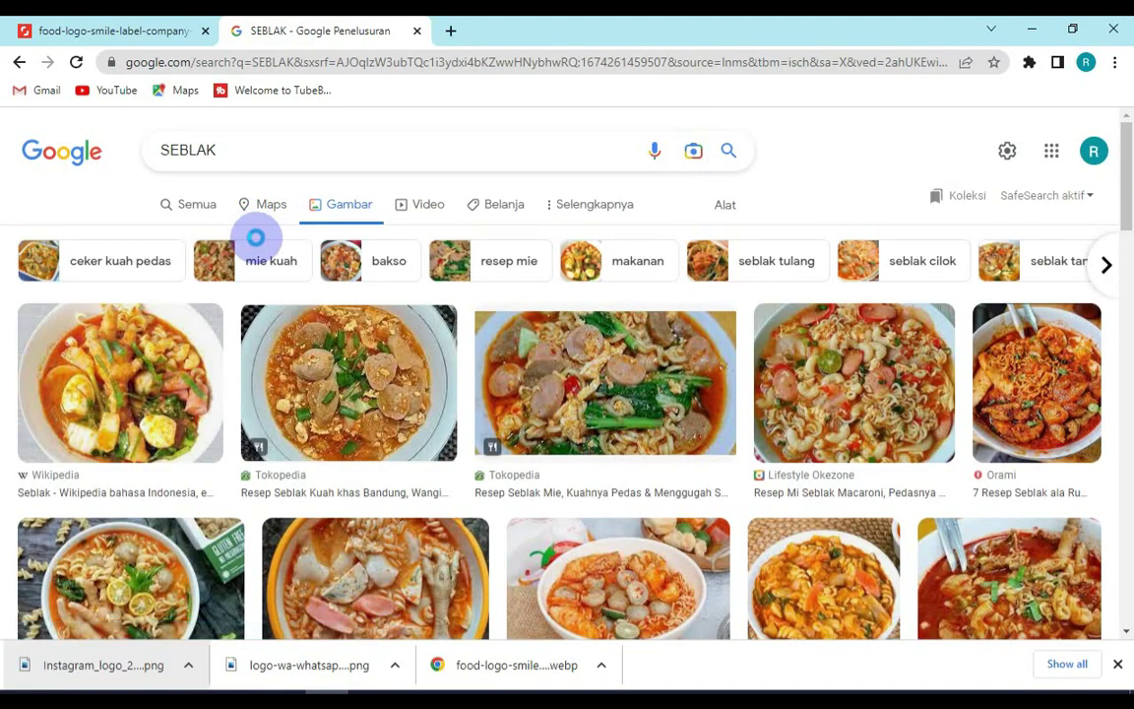
Choose the macaroni seblak photo from Lifestyle Okezone in the image results and copy the image
{"action": "scroll", "coordinate": [256, 254], "scroll_direction": "down", "scroll_amount": 1}
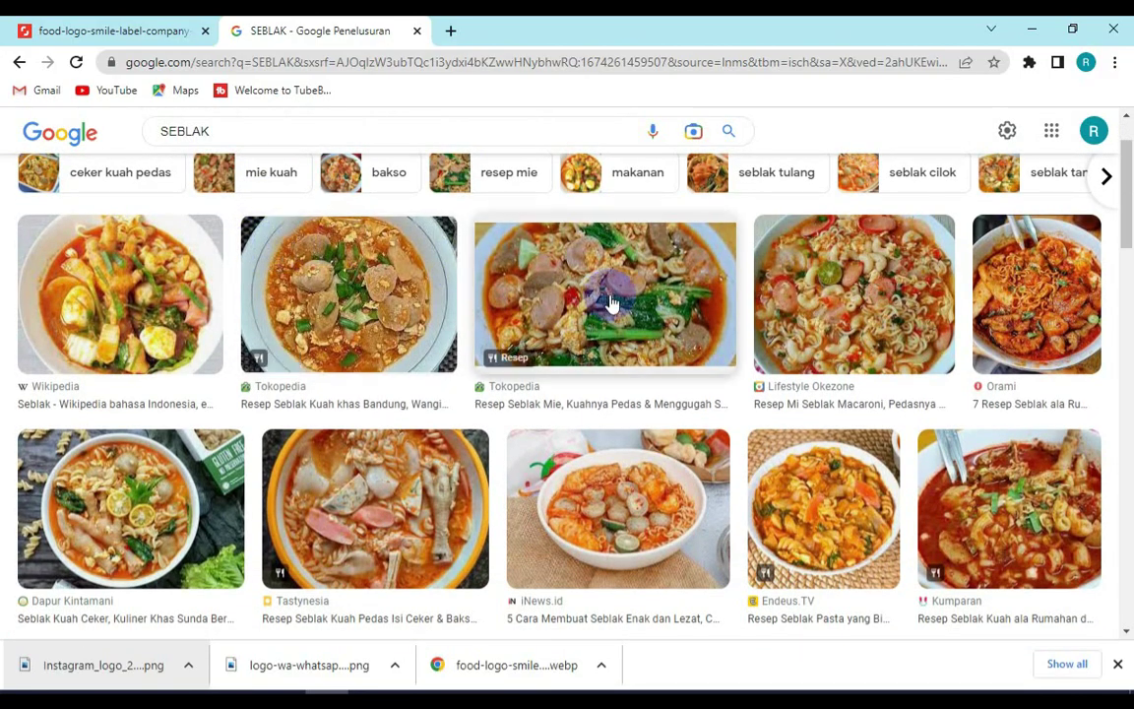
{"action": "scroll", "coordinate": [640, 301], "scroll_direction": "down", "scroll_amount": 4}
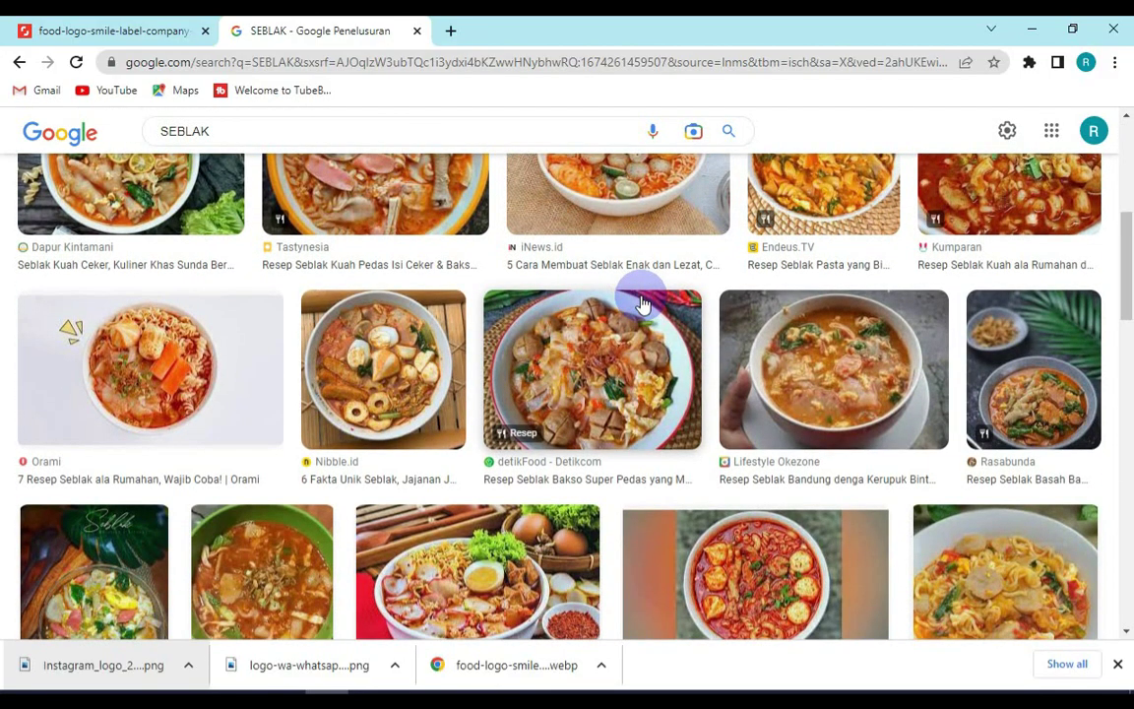
{"action": "scroll", "coordinate": [642, 305], "scroll_direction": "up", "scroll_amount": 5}
{"action": "left_click", "coordinate": [678, 359]}
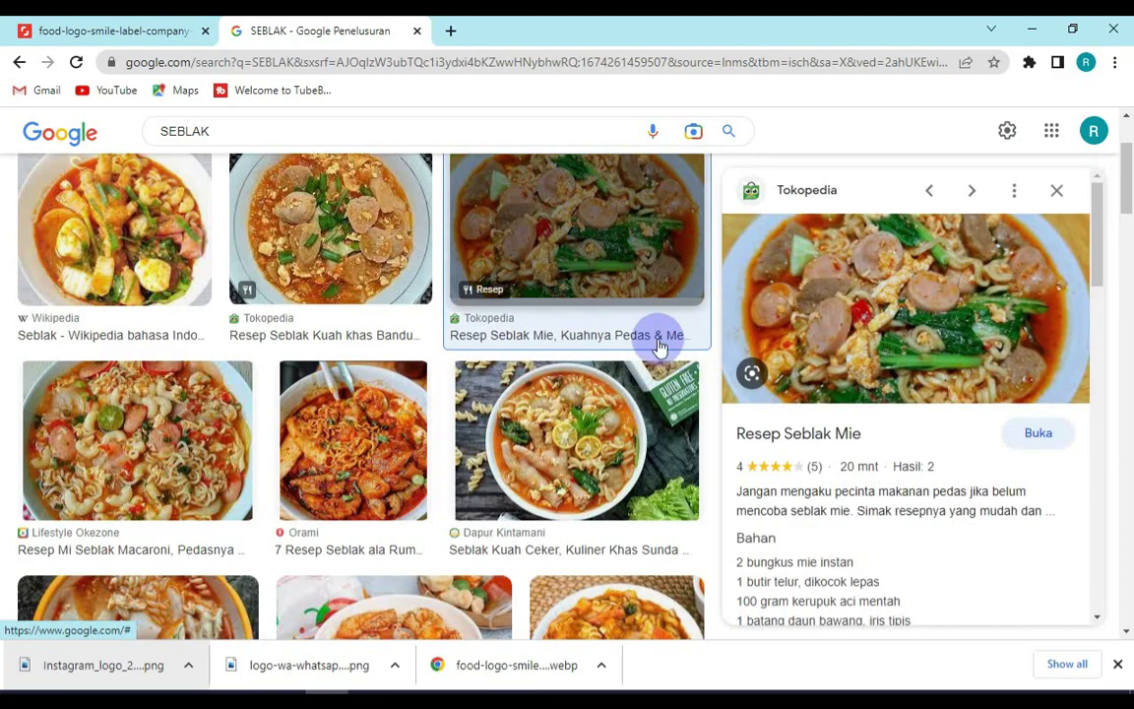
{"action": "left_click", "coordinate": [217, 438]}
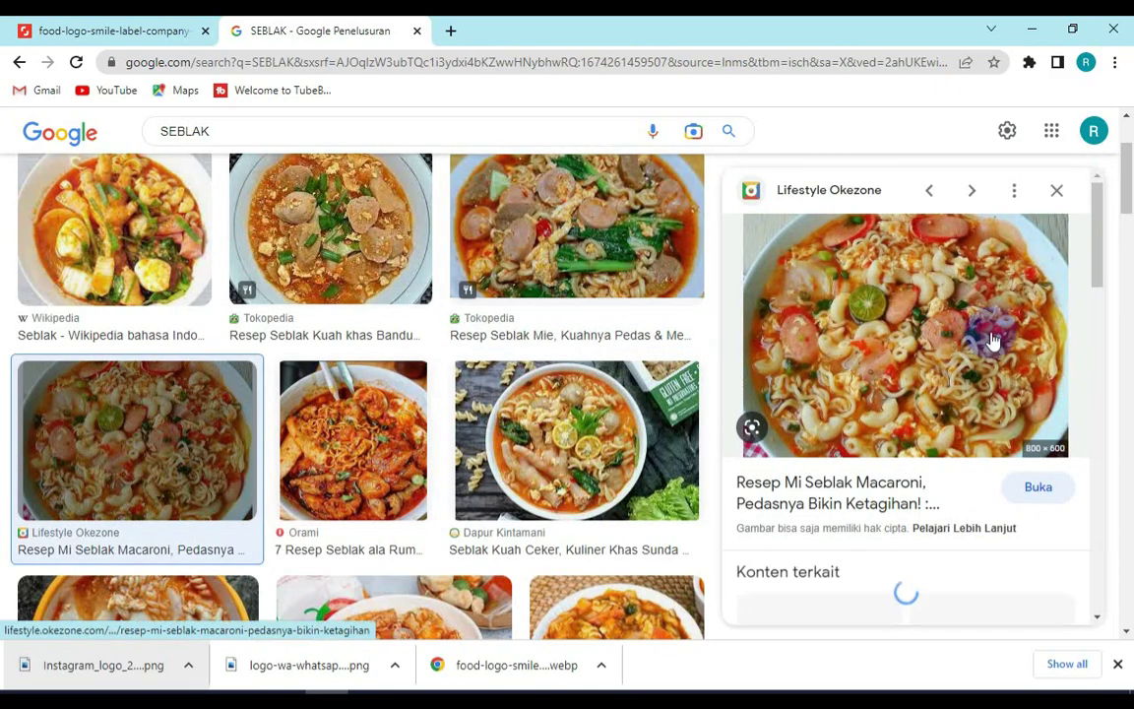
{"action": "right_click", "coordinate": [873, 290]}
{"action": "left_click", "coordinate": [968, 498]}
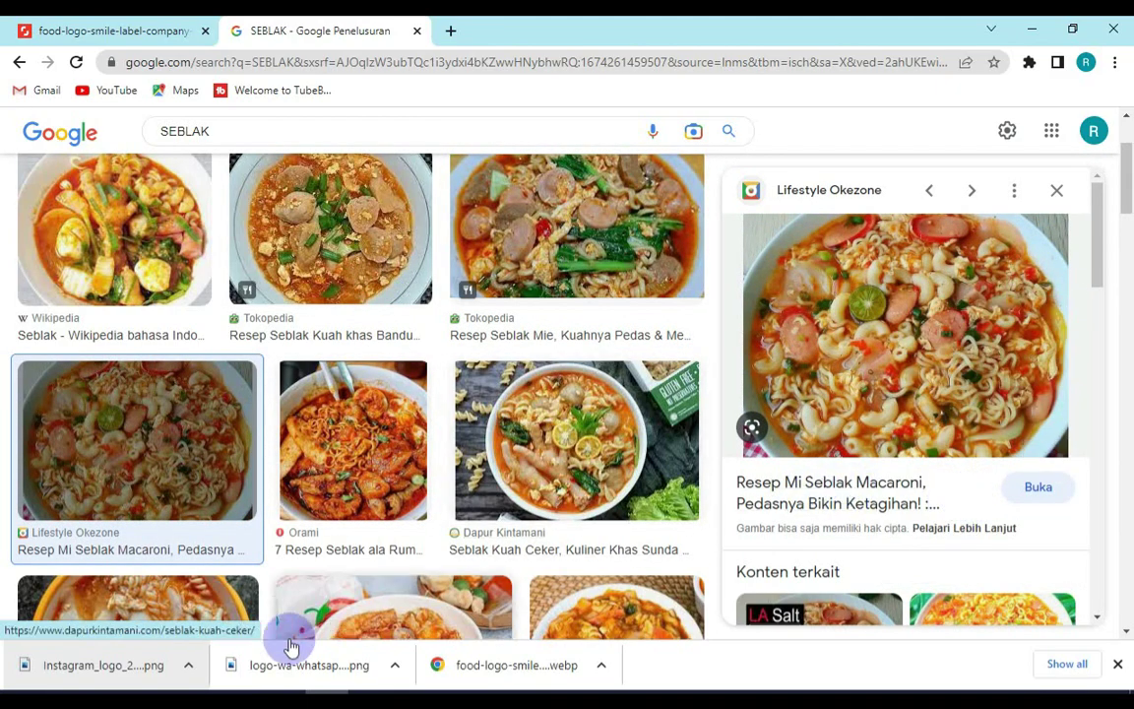
Switch back to CorelDRAW, paste the seblak photo and place it on the empty area beside the banner
{"action": "left_click", "coordinate": [107, 701]}
{"action": "right_click", "coordinate": [316, 324]}
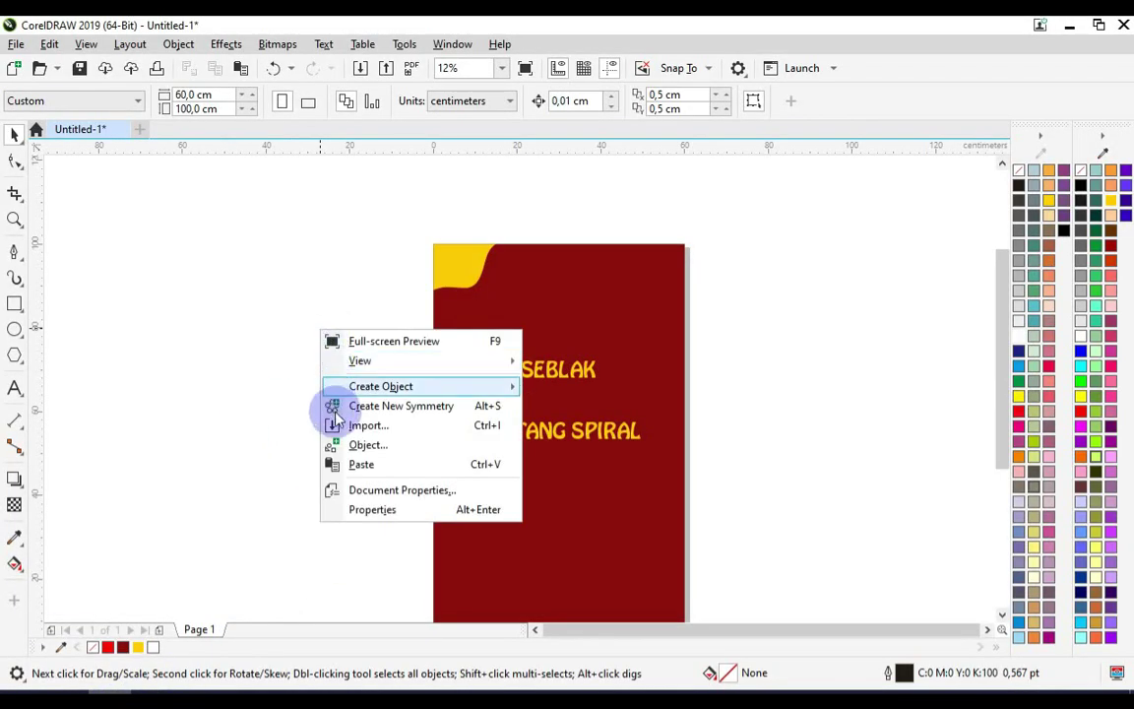
{"action": "left_click", "coordinate": [360, 463]}
{"action": "left_click_drag", "start_coordinate": [558, 454], "coordinate": [272, 388]}
{"action": "left_click", "coordinate": [304, 514]}
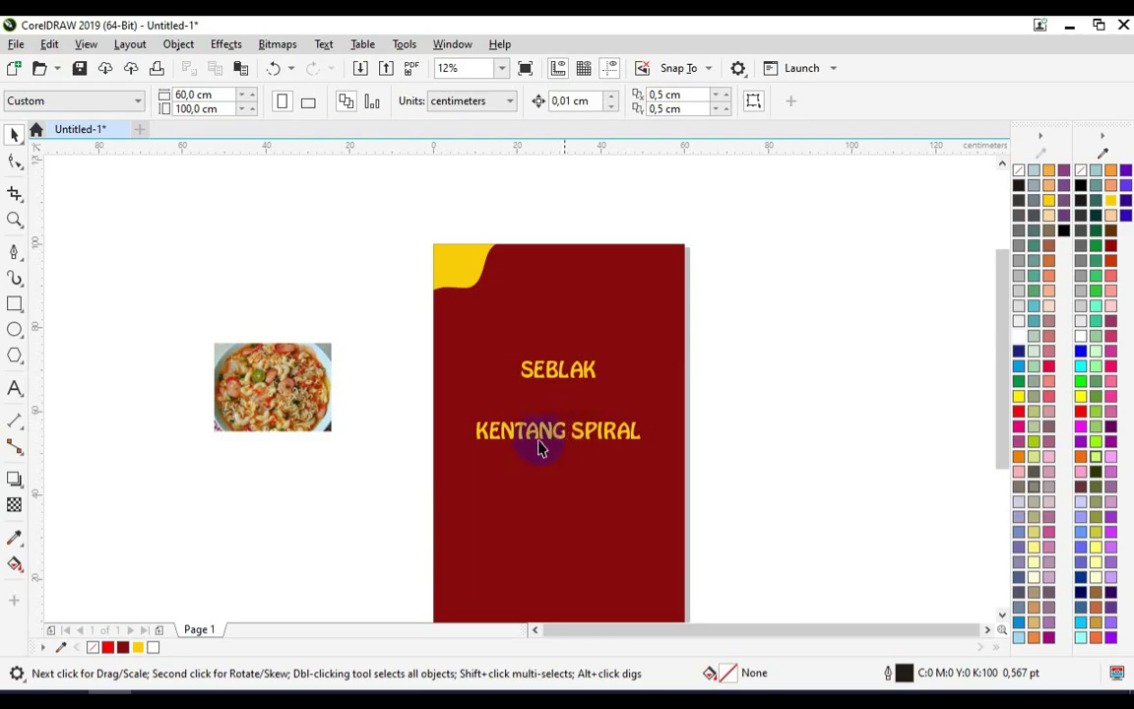
Return to Chrome and search Google images for "KENTANG SPIRAL"
{"action": "key", "text": "alt+Tab"}
{"action": "left_click_drag", "start_coordinate": [274, 132], "coordinate": [33, 146]}
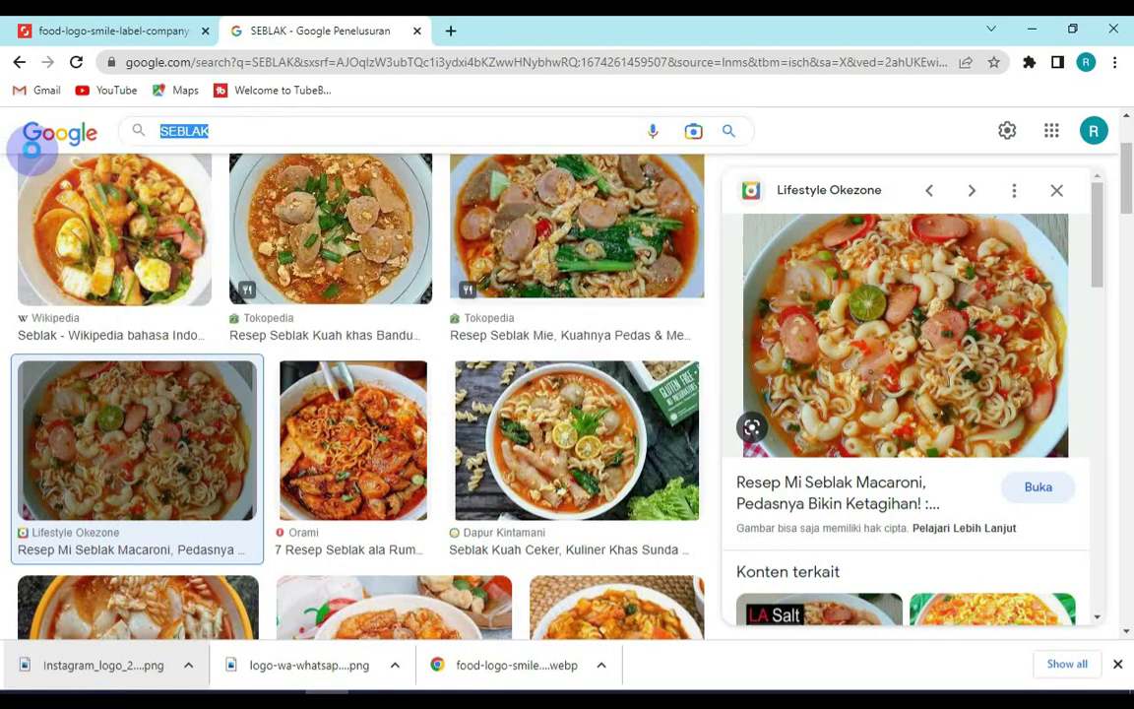
{"action": "type", "text": "KENTANG SPIRAL"}
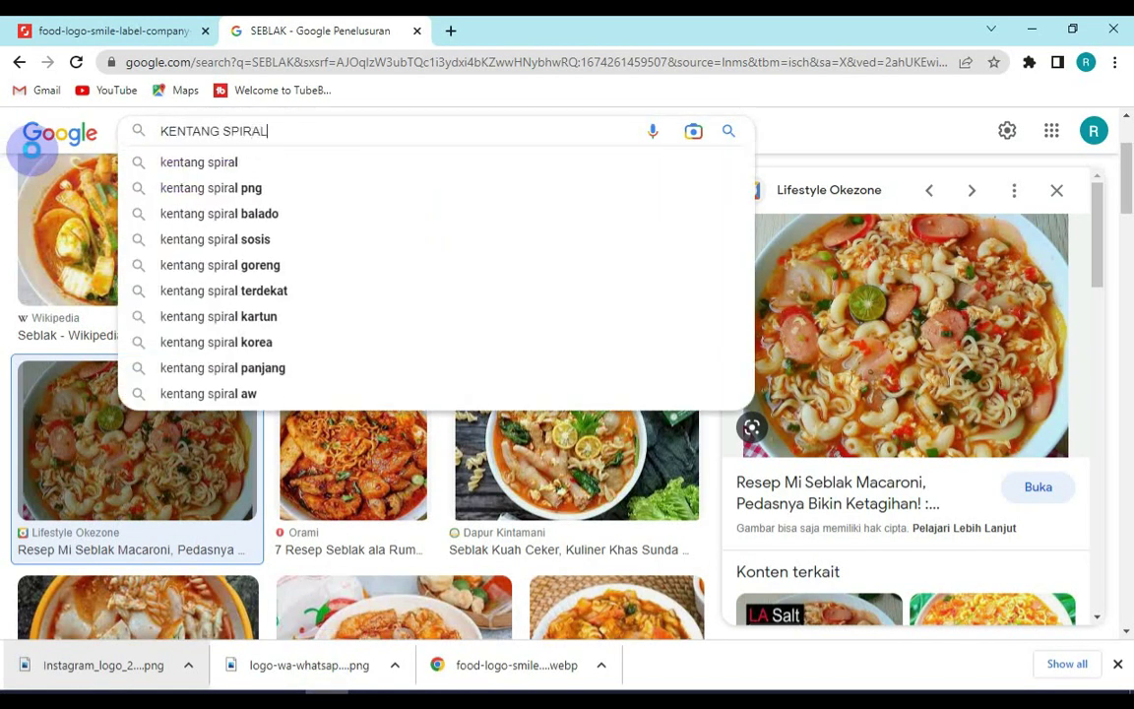
{"action": "key", "text": "Return"}
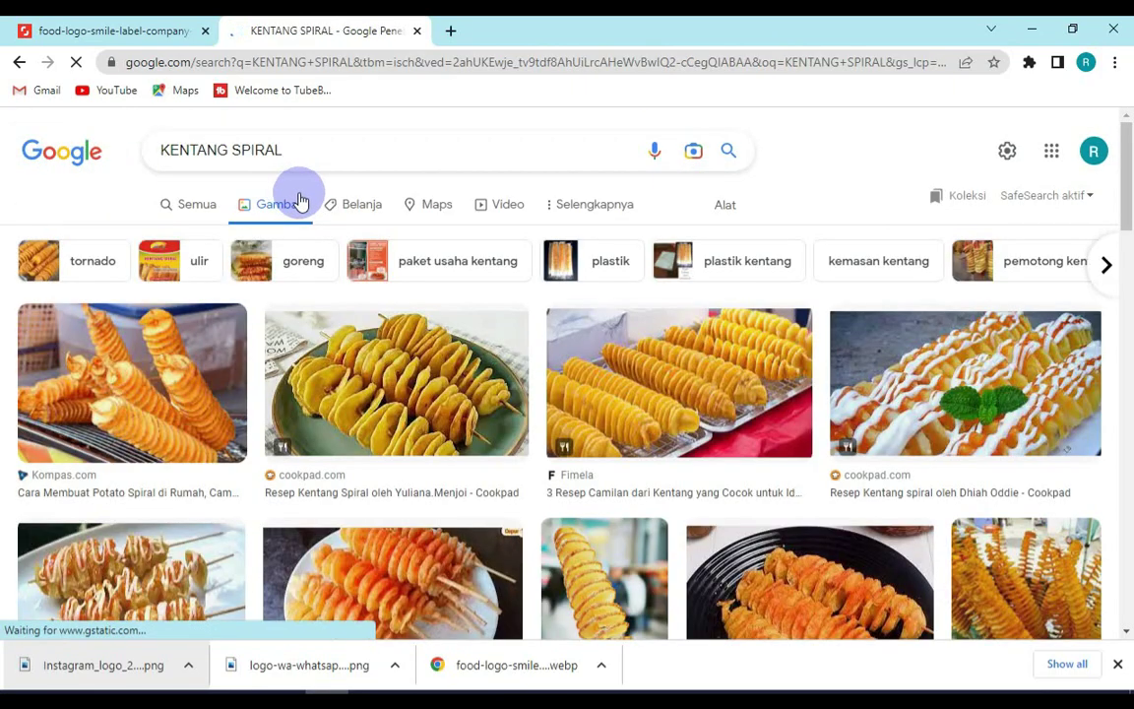
Choose the IDN Times spiral potato photo in the image results and copy the image
{"action": "scroll", "coordinate": [516, 248], "scroll_direction": "down", "scroll_amount": 2}
{"action": "scroll", "coordinate": [512, 254], "scroll_direction": "down", "scroll_amount": 3}
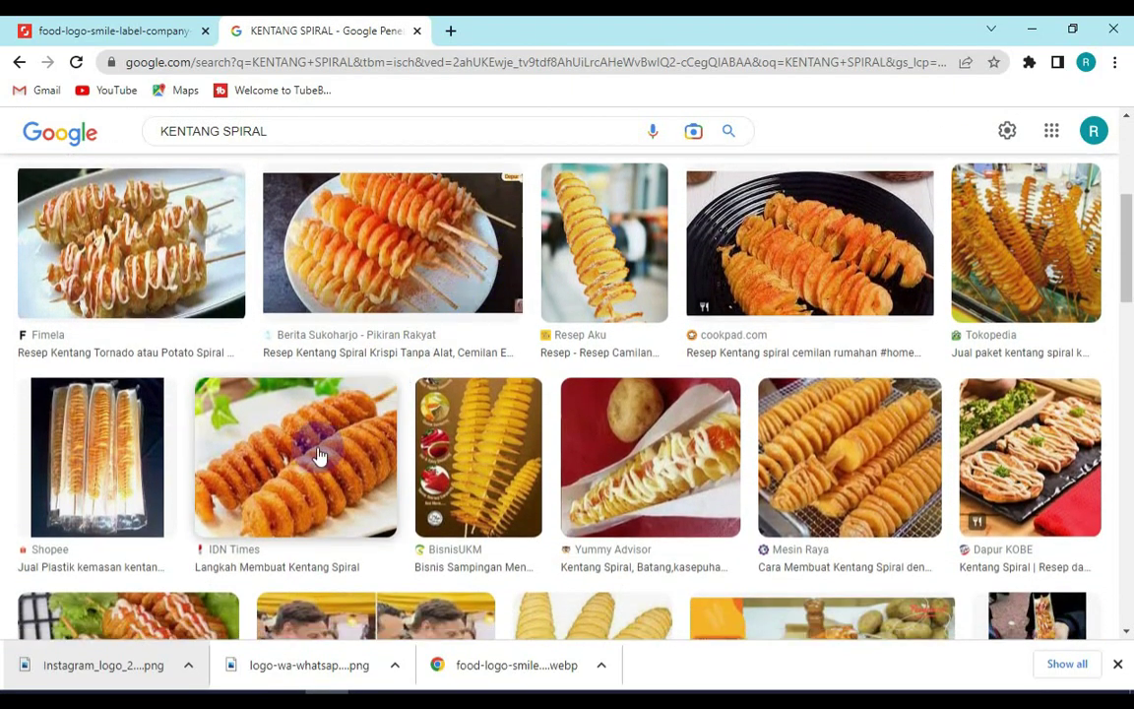
{"action": "left_click", "coordinate": [318, 455]}
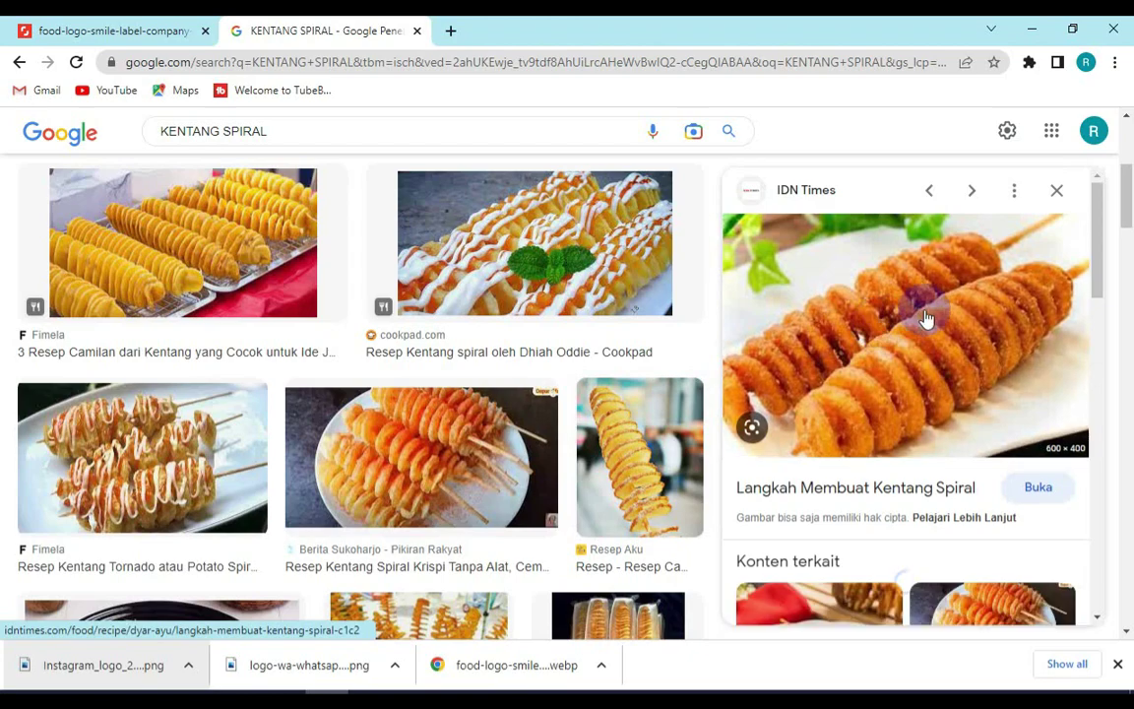
{"action": "right_click", "coordinate": [894, 299]}
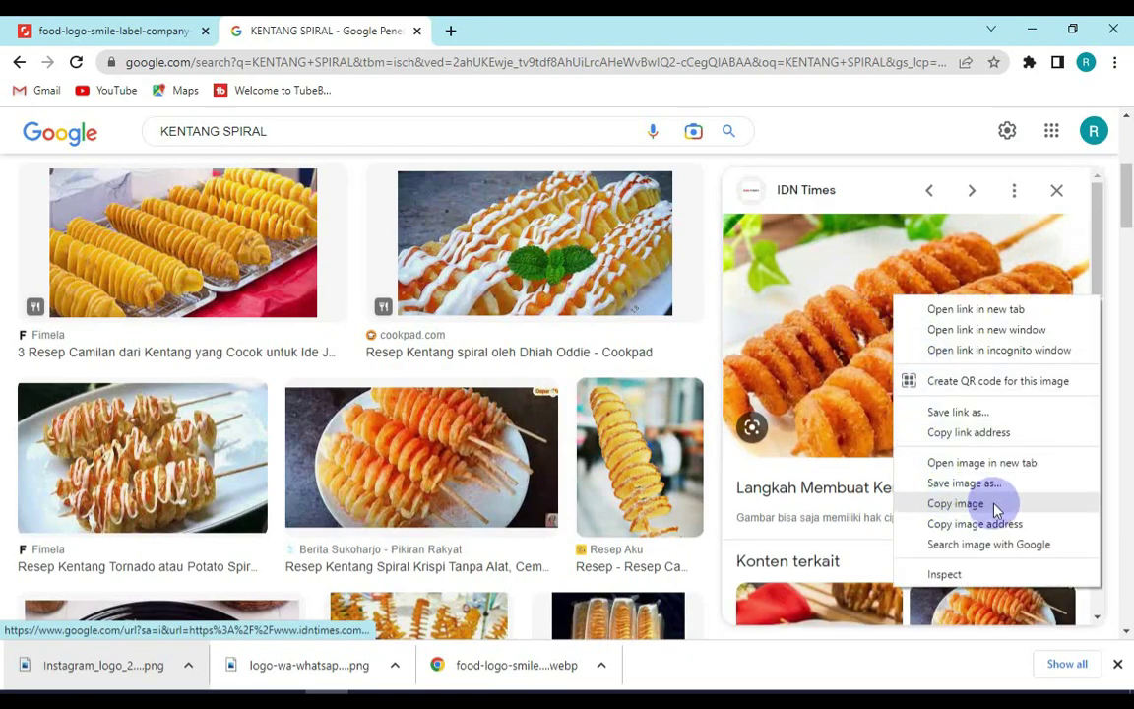
{"action": "left_click", "coordinate": [998, 503]}
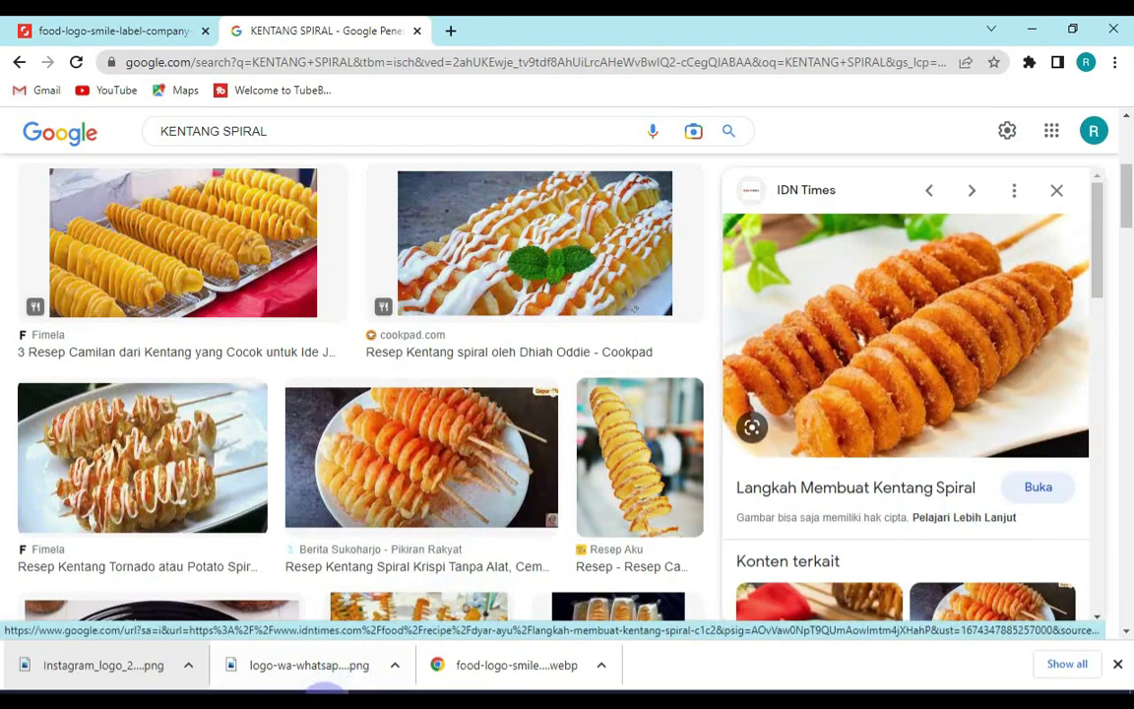
Switch back to CorelDRAW, paste the spiral potato photo and place it outside the banner below the seblak photo
{"action": "left_click", "coordinate": [112, 689]}
{"action": "right_click", "coordinate": [356, 490]}
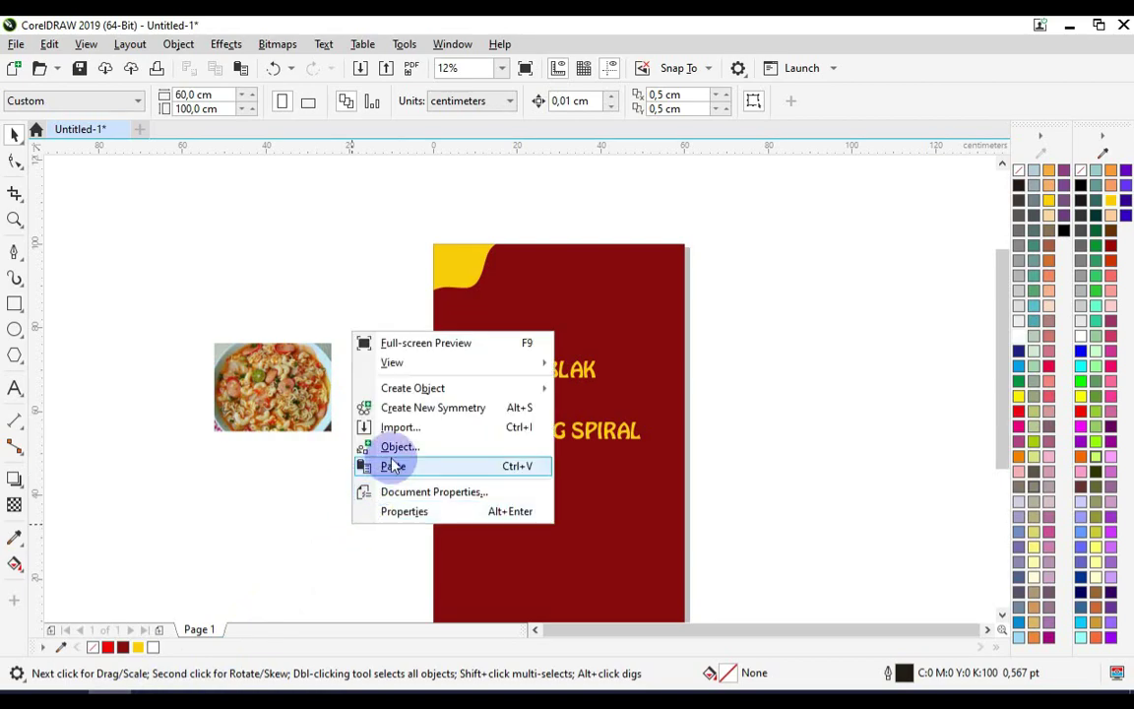
{"action": "left_click", "coordinate": [391, 465]}
{"action": "left_click_drag", "start_coordinate": [539, 462], "coordinate": [278, 503]}
{"action": "scroll", "coordinate": [261, 532], "scroll_direction": "up", "scroll_amount": 2}
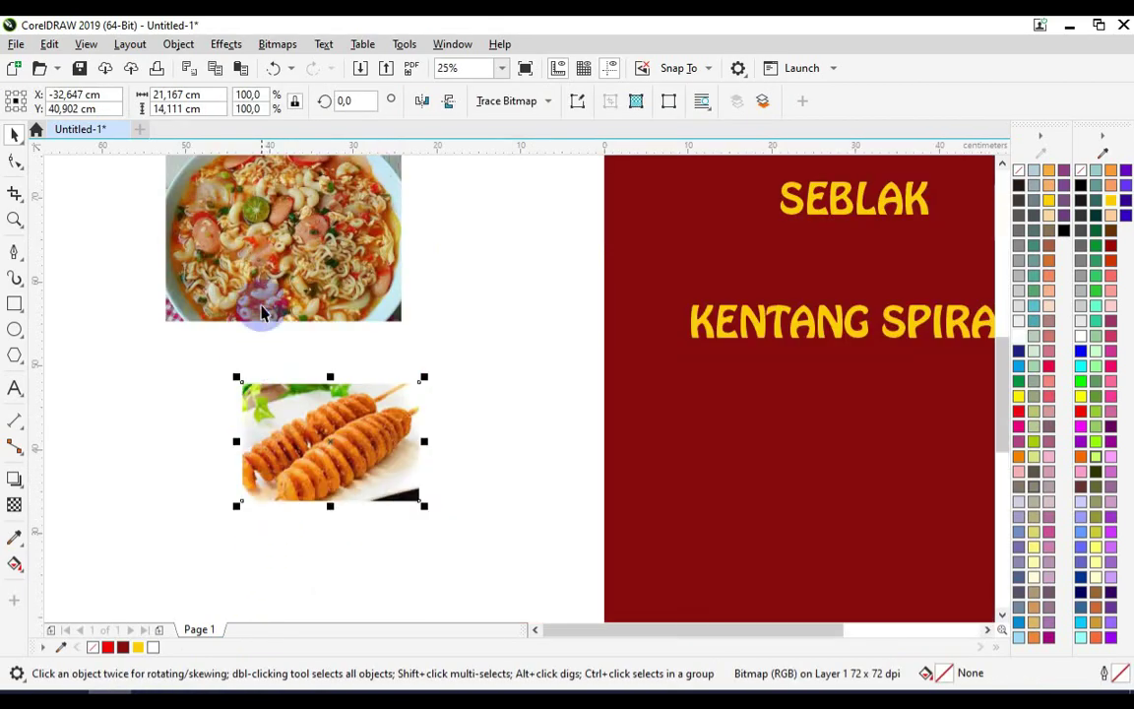
Spread the menu texts: move "SEBLAK" up to about Y 81.5 cm and "KENTANG SPIRAL" down towards the contact strip
{"action": "scroll", "coordinate": [356, 354], "scroll_direction": "down", "scroll_amount": 2}
{"action": "left_click_drag", "start_coordinate": [598, 290], "coordinate": [599, 240]}
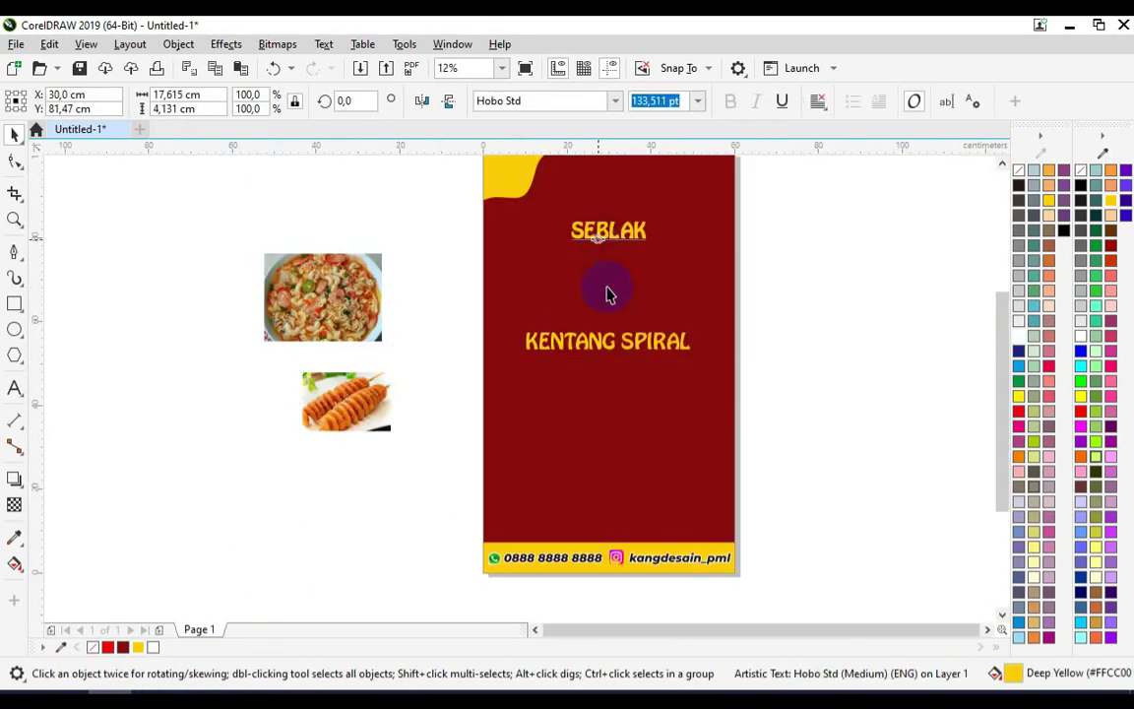
{"action": "left_click_drag", "start_coordinate": [624, 459], "coordinate": [624, 466]}
{"action": "scroll", "coordinate": [586, 352], "scroll_direction": "down", "scroll_amount": 1}
{"action": "scroll", "coordinate": [605, 307], "scroll_direction": "up", "scroll_amount": 1}
{"action": "left_click", "coordinate": [78, 313]}
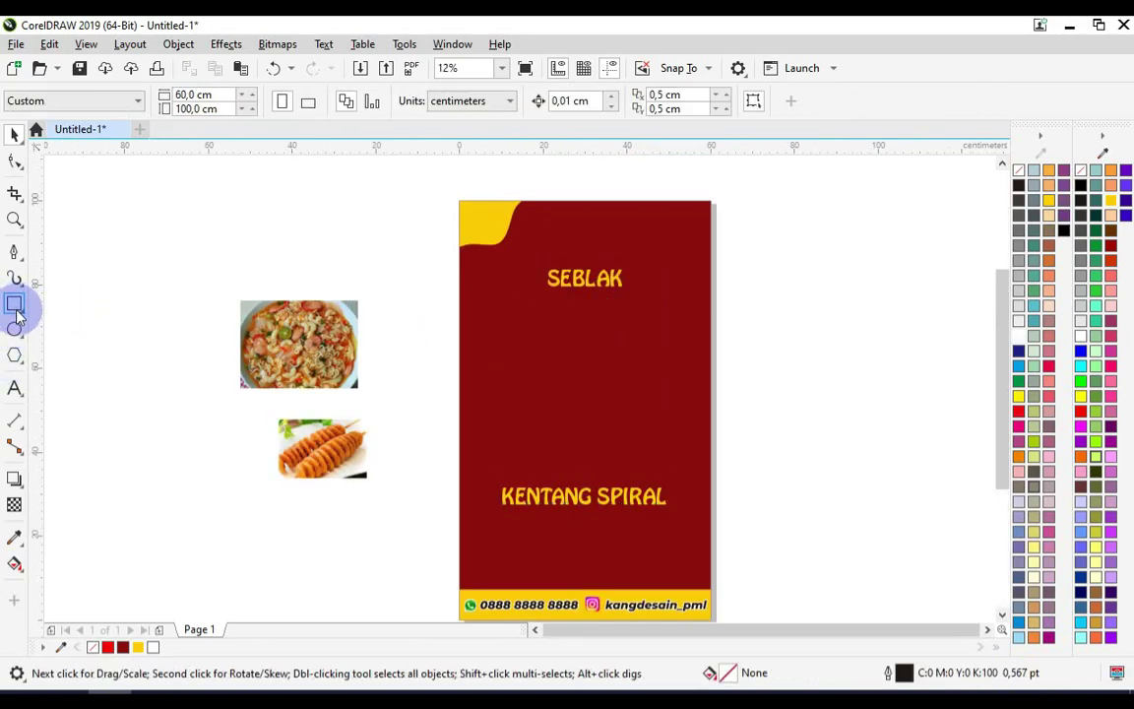
Draw a rectangle about 43.8 x 24.8 cm below the "SEBLAK" text and centre it horizontally on the banner
{"action": "left_click", "coordinate": [16, 309]}
{"action": "left_click_drag", "start_coordinate": [470, 318], "coordinate": [654, 421]}
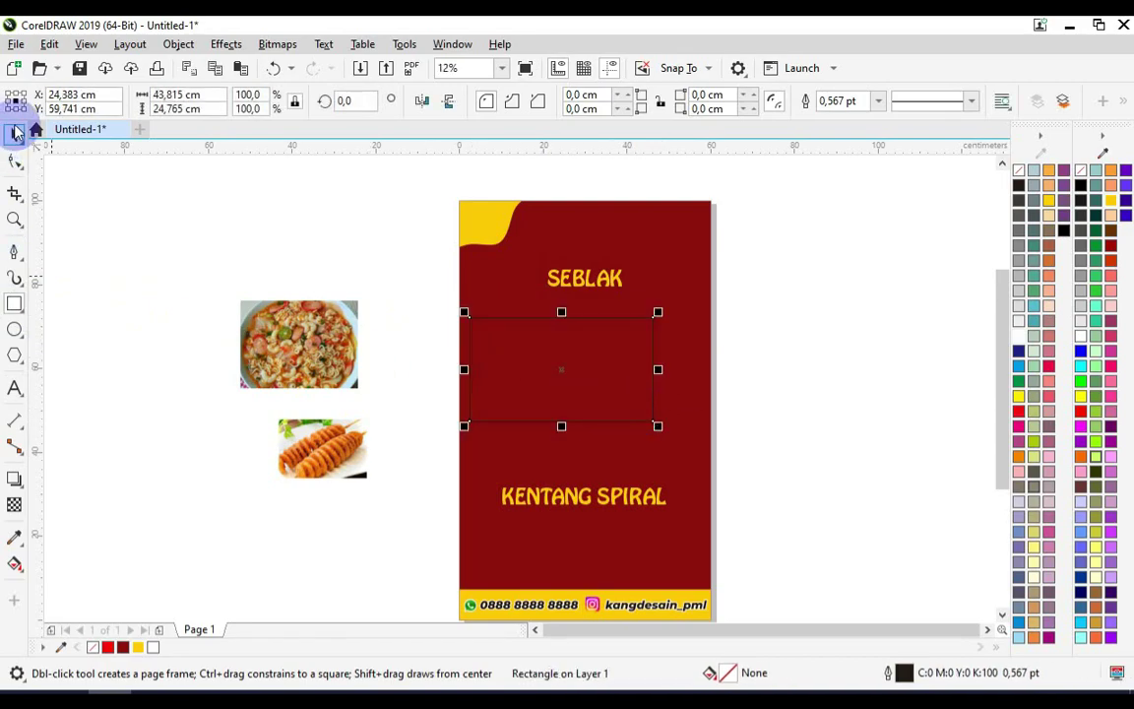
{"action": "left_click", "coordinate": [14, 134]}
{"action": "left_click", "coordinate": [666, 296], "text": "shift"}
{"action": "key", "text": "c"}
{"action": "left_click", "coordinate": [789, 323]}
Narrow the rectangle to about 40.8 cm from its right side, fill it with white and remove its outline
{"action": "scroll", "coordinate": [620, 327], "scroll_direction": "up", "scroll_amount": 1}
{"action": "left_click", "coordinate": [617, 346]}
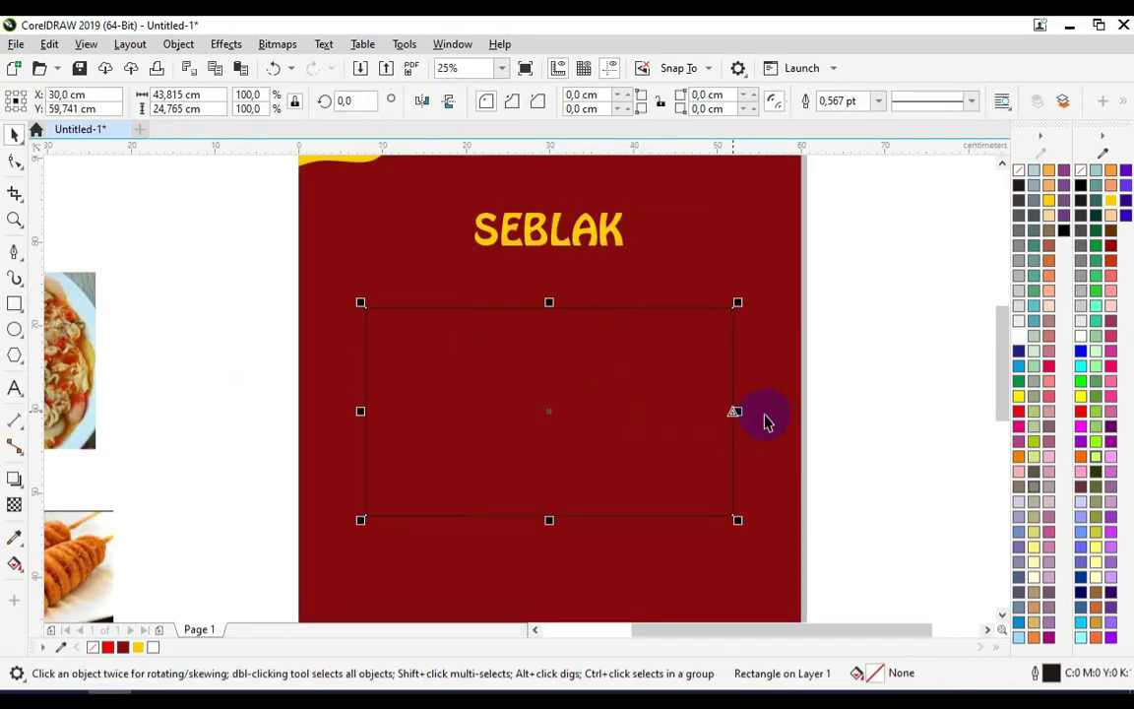
{"action": "left_click_drag", "start_coordinate": [739, 413], "coordinate": [715, 413]}
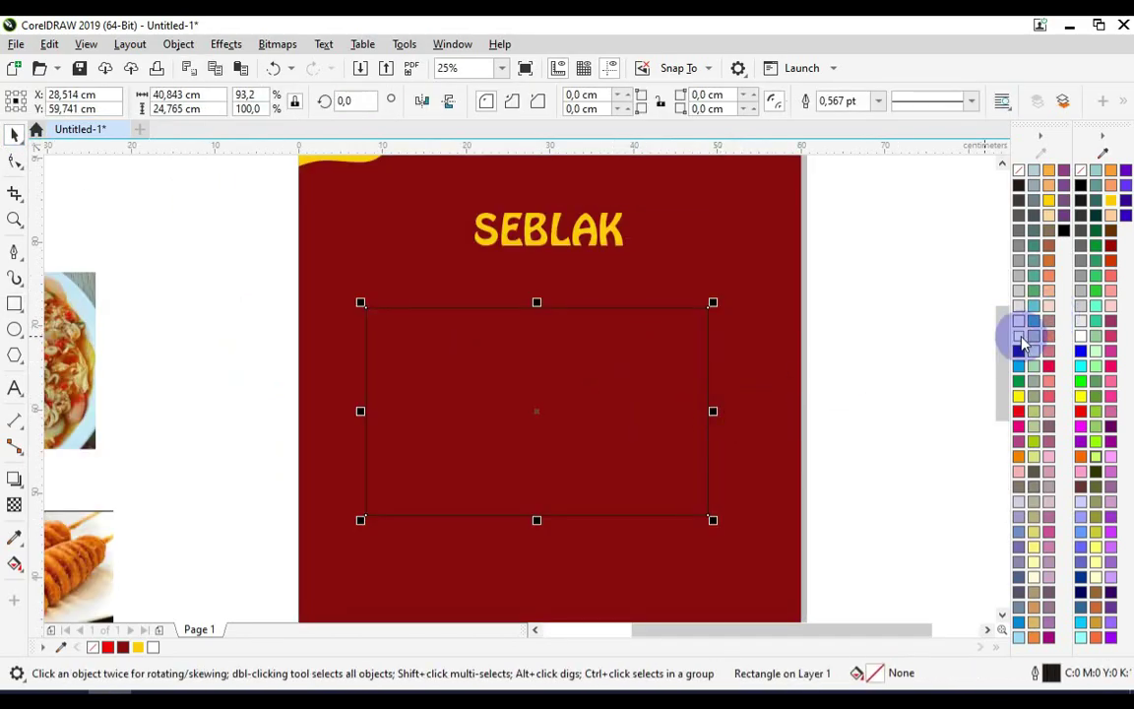
{"action": "left_click", "coordinate": [1019, 333]}
{"action": "left_click", "coordinate": [878, 101]}
{"action": "left_click", "coordinate": [836, 116]}
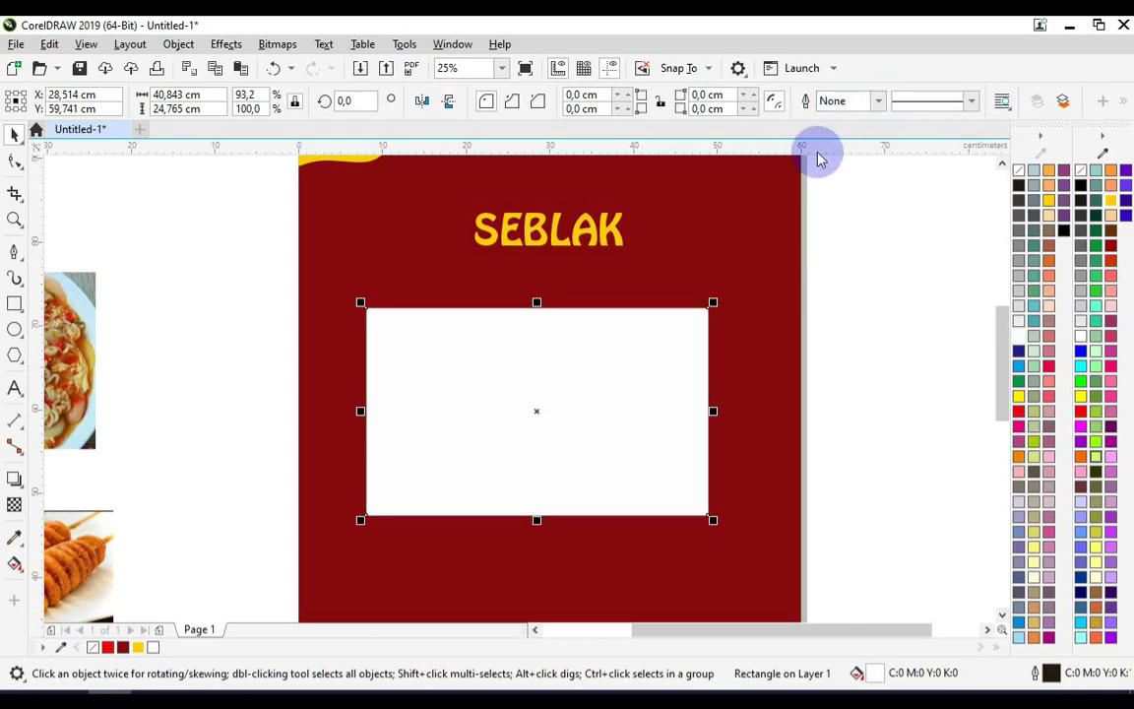
Round all corners of the white rectangle to a radius of about 4.2 cm with the Shape tool
{"action": "left_click", "coordinate": [14, 164]}
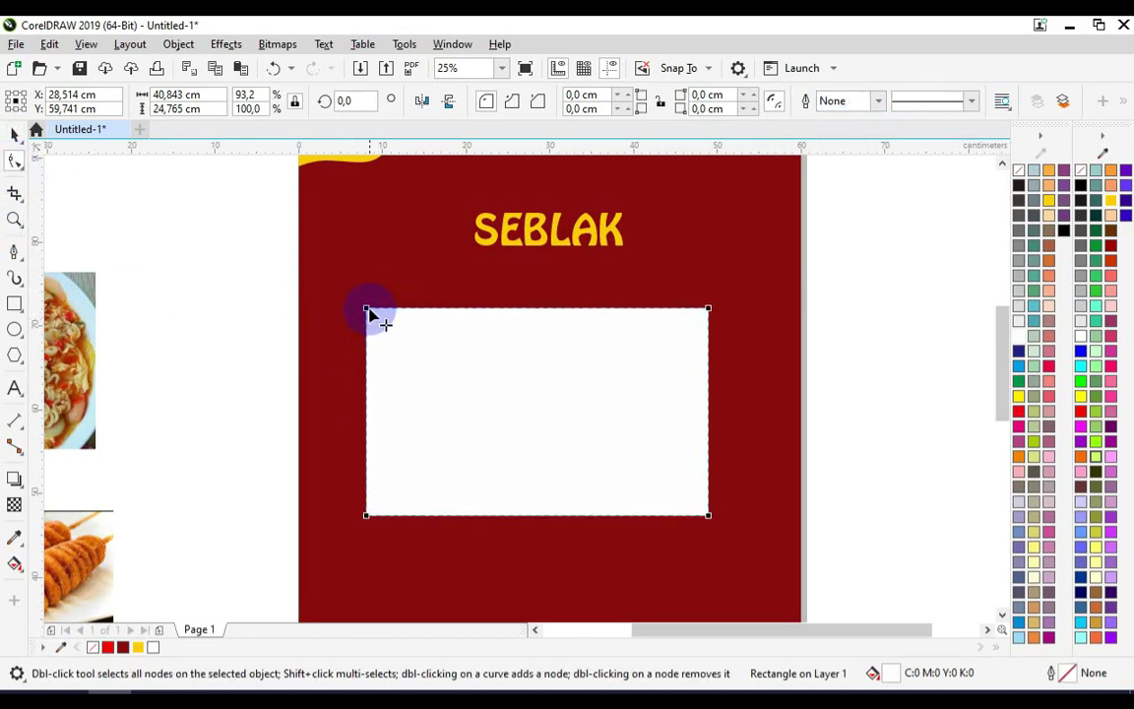
{"action": "scroll", "coordinate": [364, 311], "scroll_direction": "up", "scroll_amount": 3}
{"action": "left_click_drag", "start_coordinate": [349, 311], "coordinate": [557, 319]}
{"action": "scroll", "coordinate": [322, 296], "scroll_direction": "down", "scroll_amount": 3}
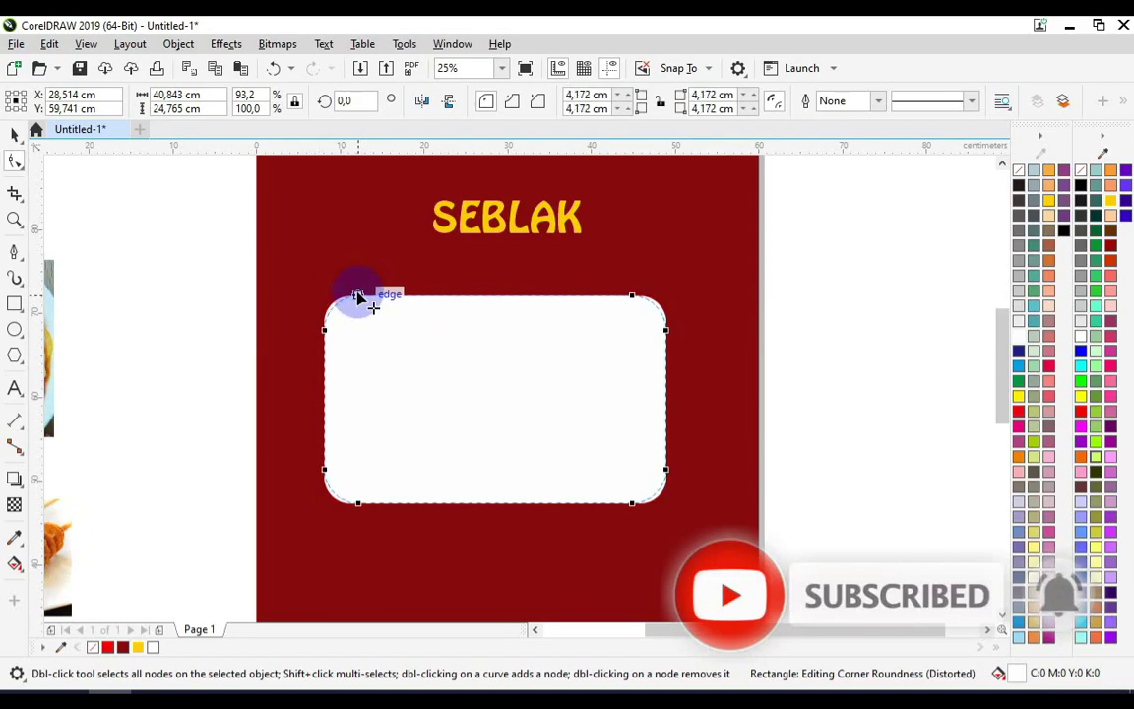
{"action": "left_click_drag", "start_coordinate": [359, 296], "coordinate": [324, 296]}
{"action": "left_click", "coordinate": [14, 133]}
{"action": "left_click", "coordinate": [121, 287]}
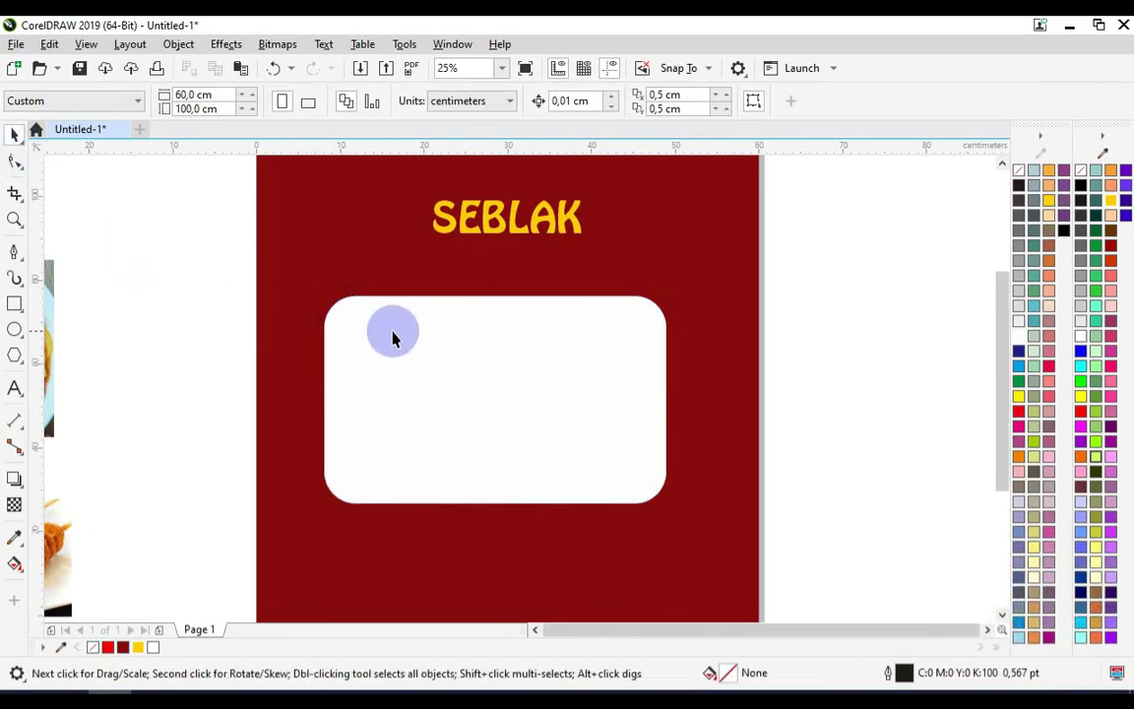
PowerClip the seblak photo inside the white rounded rectangle
{"action": "scroll", "coordinate": [392, 337], "scroll_direction": "down", "scroll_amount": 1}
{"action": "left_click", "coordinate": [181, 330]}
{"action": "right_click", "coordinate": [190, 339]}
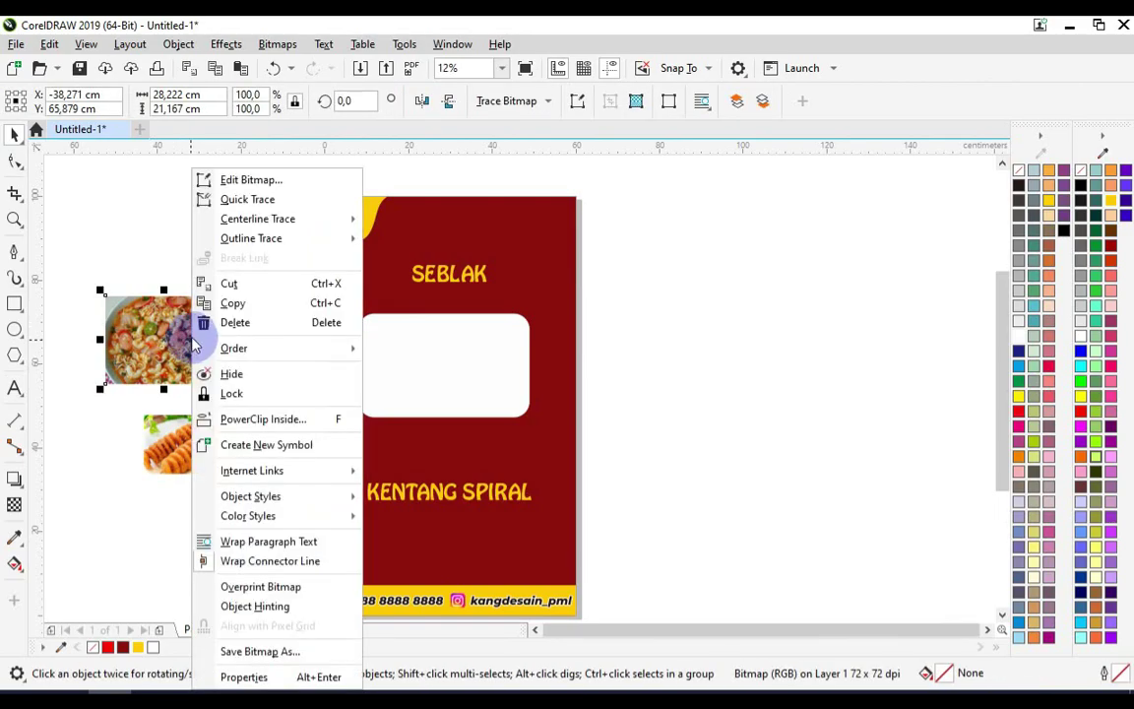
{"action": "left_click", "coordinate": [304, 423]}
{"action": "left_click", "coordinate": [433, 363]}
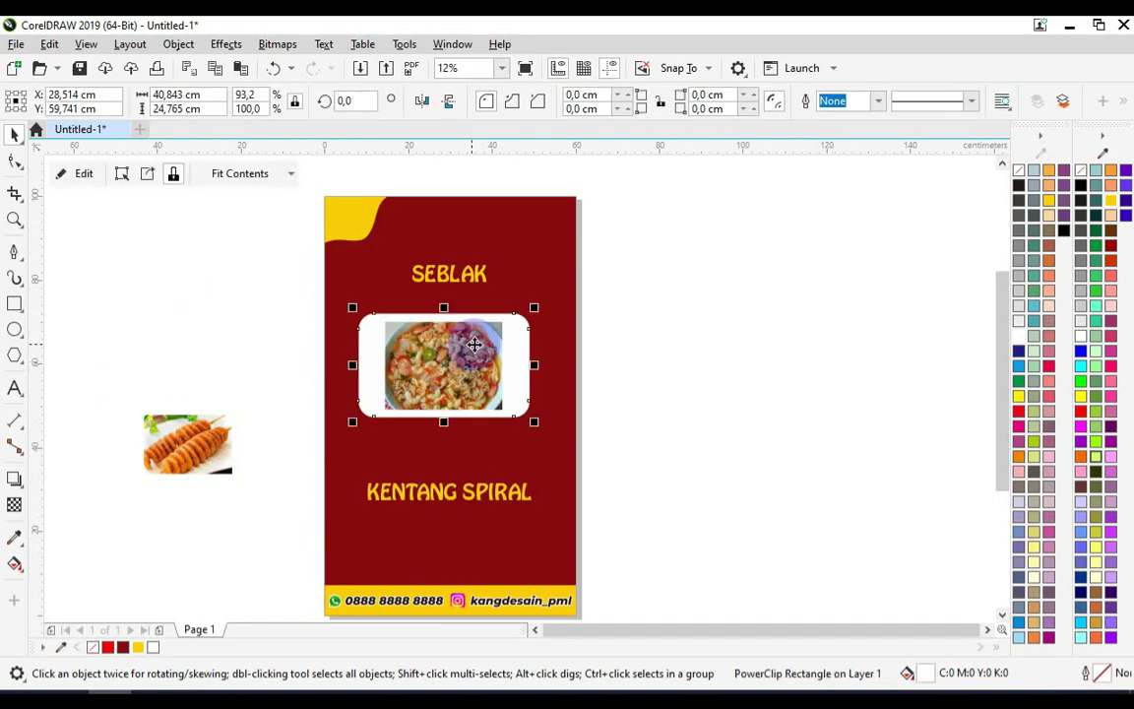
Edit the seblak photo's PowerClip contents, enlarging the photo to about 40.8 x 26.1 cm to fill the rounded frame, and finish editing
{"action": "scroll", "coordinate": [428, 356], "scroll_direction": "up", "scroll_amount": 1}
{"action": "right_click", "coordinate": [415, 364]}
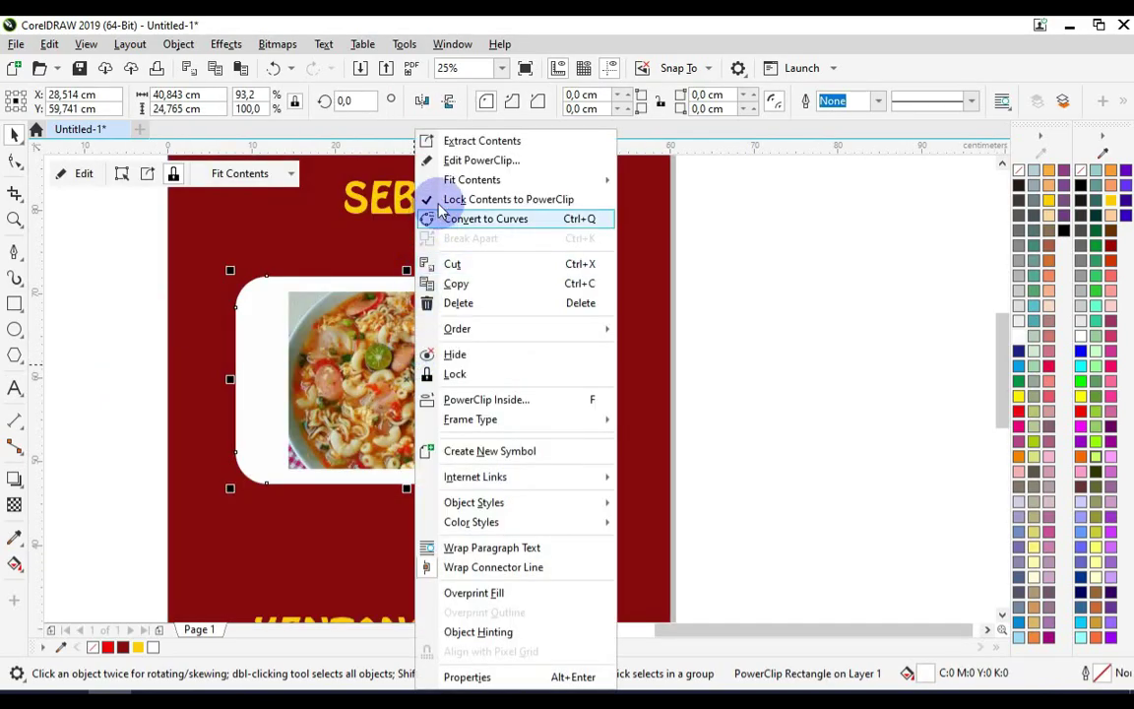
{"action": "left_click", "coordinate": [468, 161]}
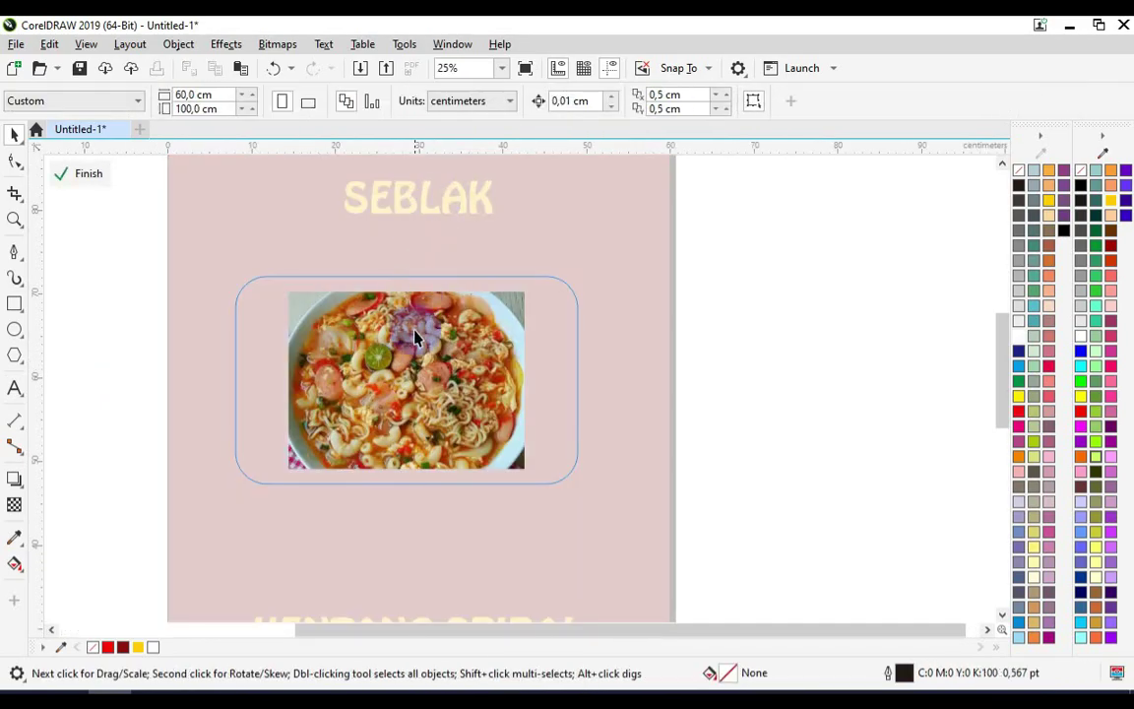
{"action": "left_click", "coordinate": [456, 352]}
{"action": "left_click_drag", "start_coordinate": [533, 282], "coordinate": [565, 270]}
{"action": "left_click_drag", "start_coordinate": [566, 374], "coordinate": [583, 378]}
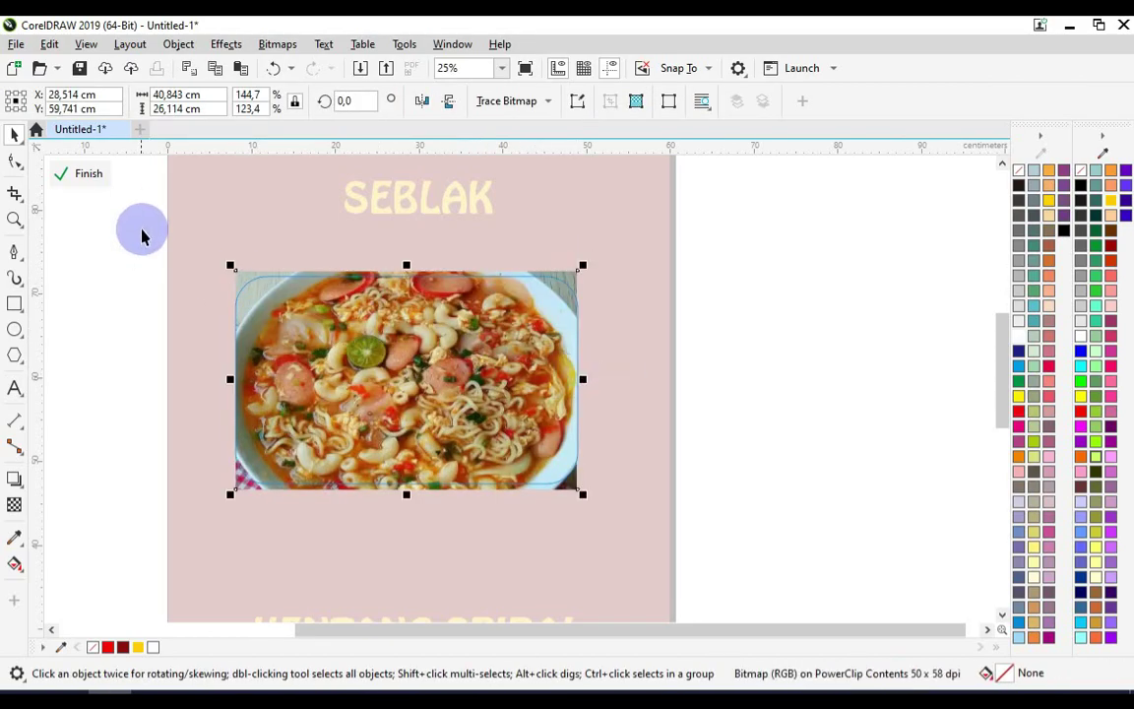
{"action": "left_click", "coordinate": [89, 177]}
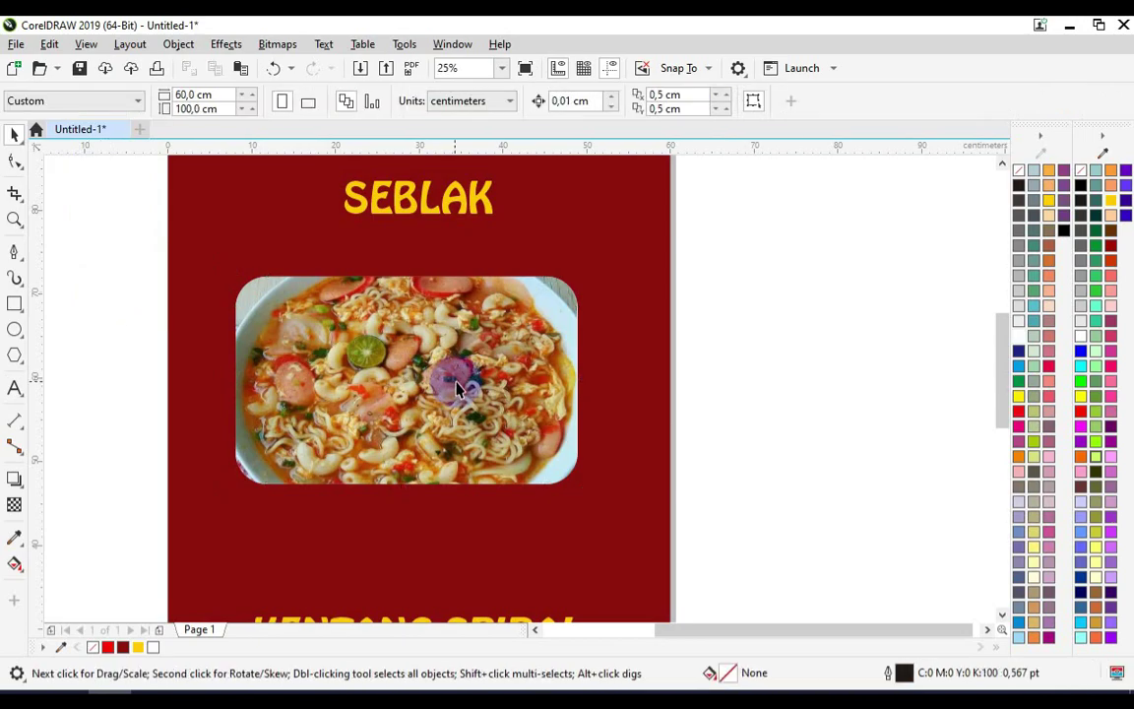
Add an outward one-step contour around the framed seblak photo with an offset of about 1.1 cm
{"action": "scroll", "coordinate": [569, 367], "scroll_direction": "down", "scroll_amount": 2}
{"action": "left_click", "coordinate": [519, 375]}
{"action": "scroll", "coordinate": [516, 374], "scroll_direction": "up", "scroll_amount": 2}
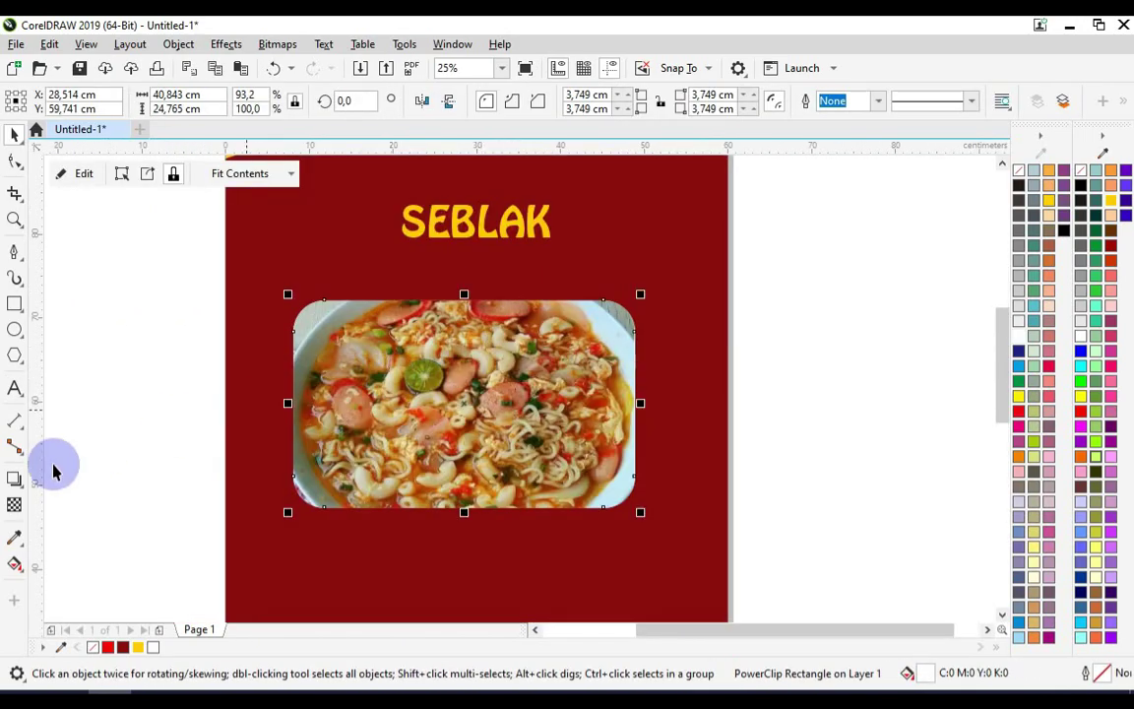
{"action": "left_click", "coordinate": [25, 489]}
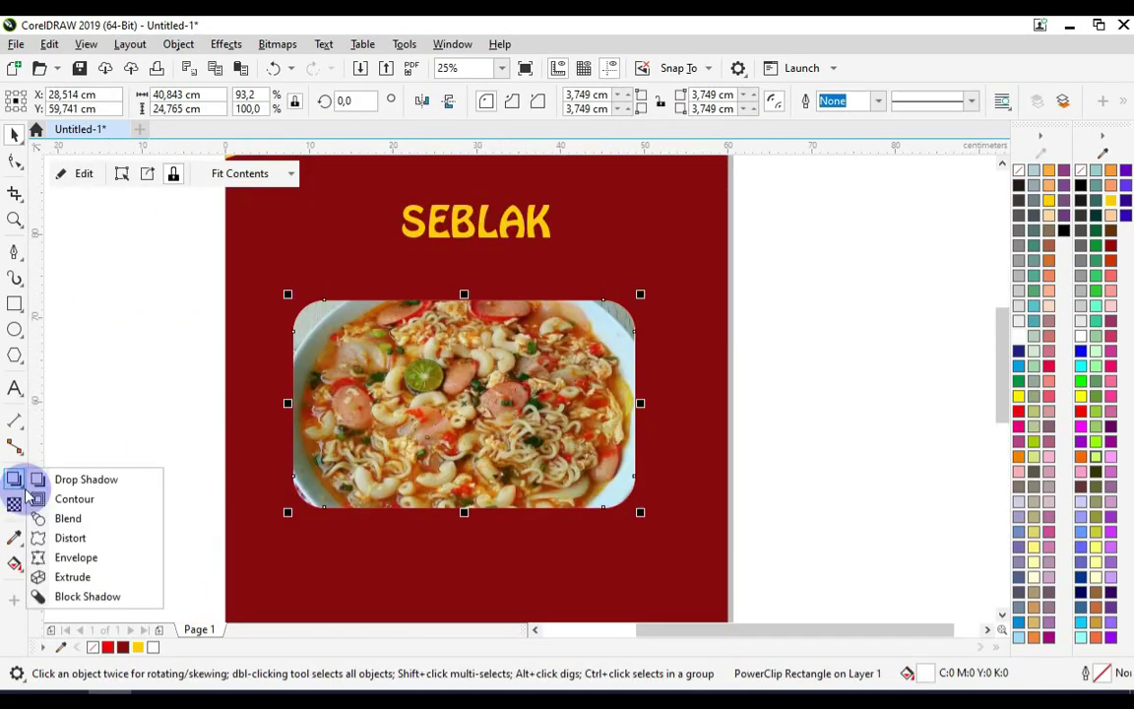
{"action": "left_click", "coordinate": [120, 507]}
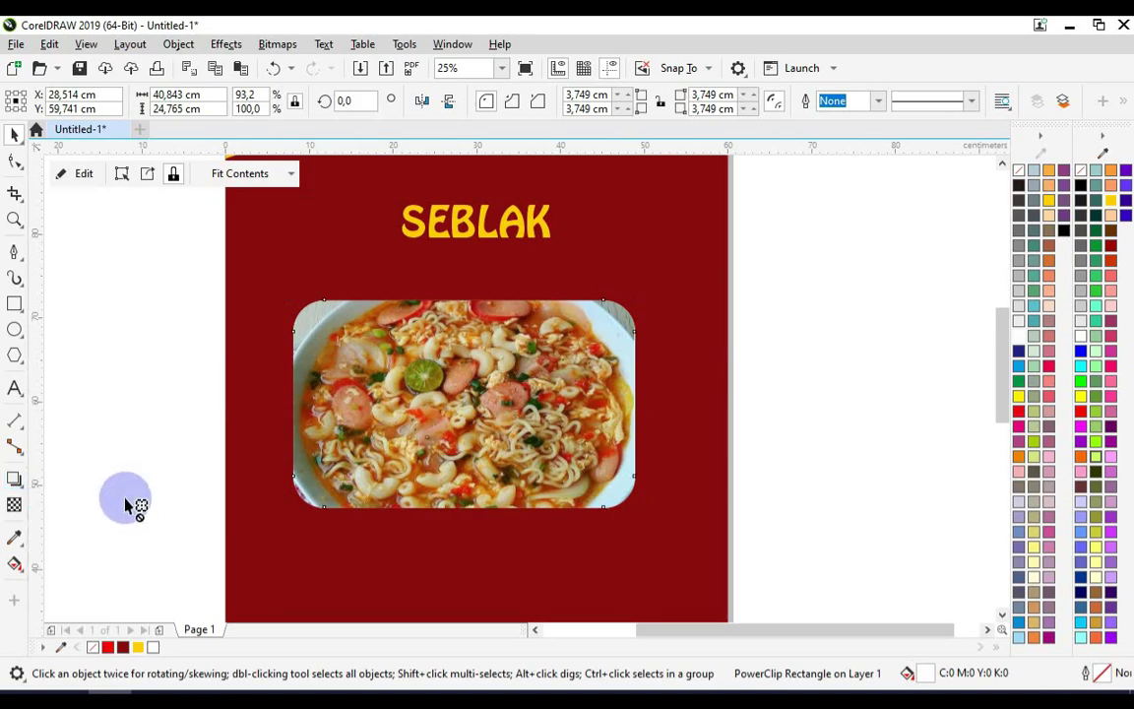
{"action": "left_click_drag", "start_coordinate": [471, 303], "coordinate": [490, 290]}
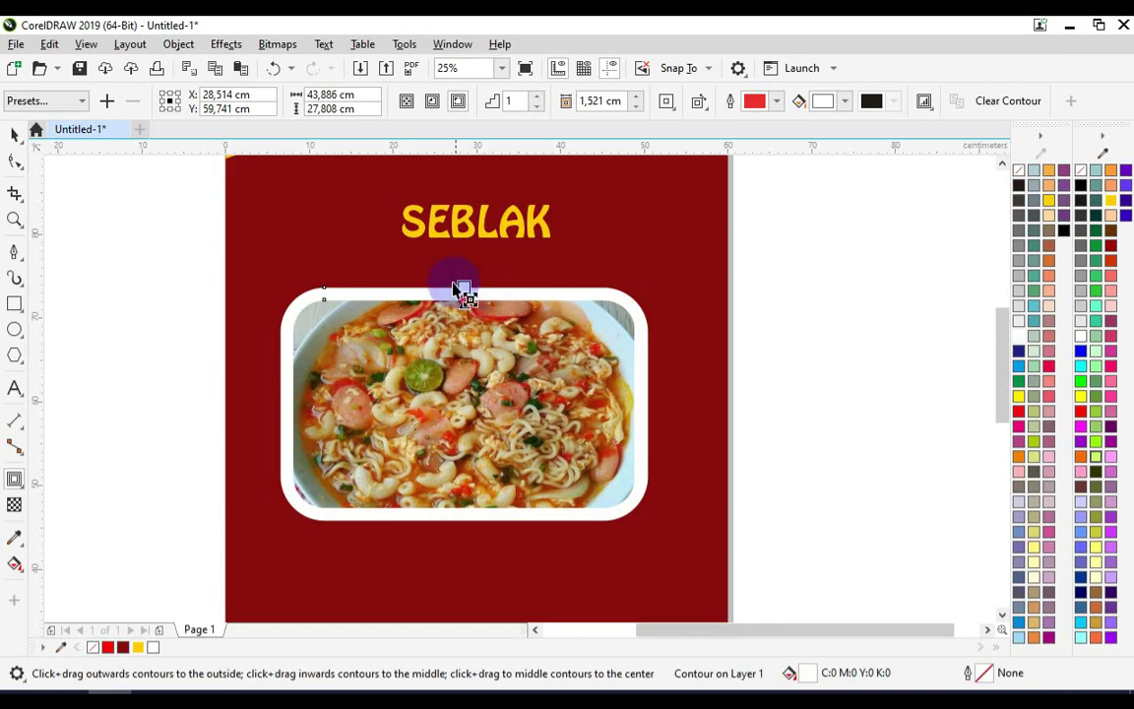
{"action": "scroll", "coordinate": [462, 291], "scroll_direction": "up", "scroll_amount": 1}
{"action": "left_click_drag", "start_coordinate": [479, 303], "coordinate": [475, 305]}
Break the contour apart from the seblak photo frame
{"action": "left_click", "coordinate": [15, 134]}
{"action": "left_click", "coordinate": [504, 342]}
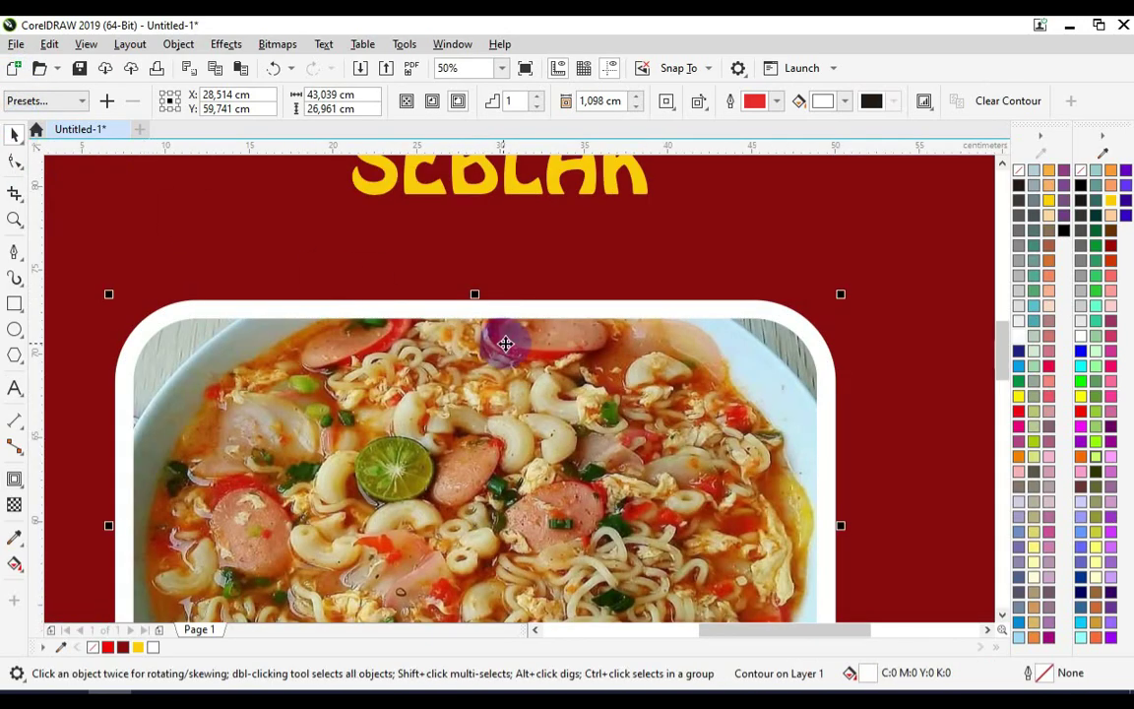
{"action": "right_click", "coordinate": [497, 315]}
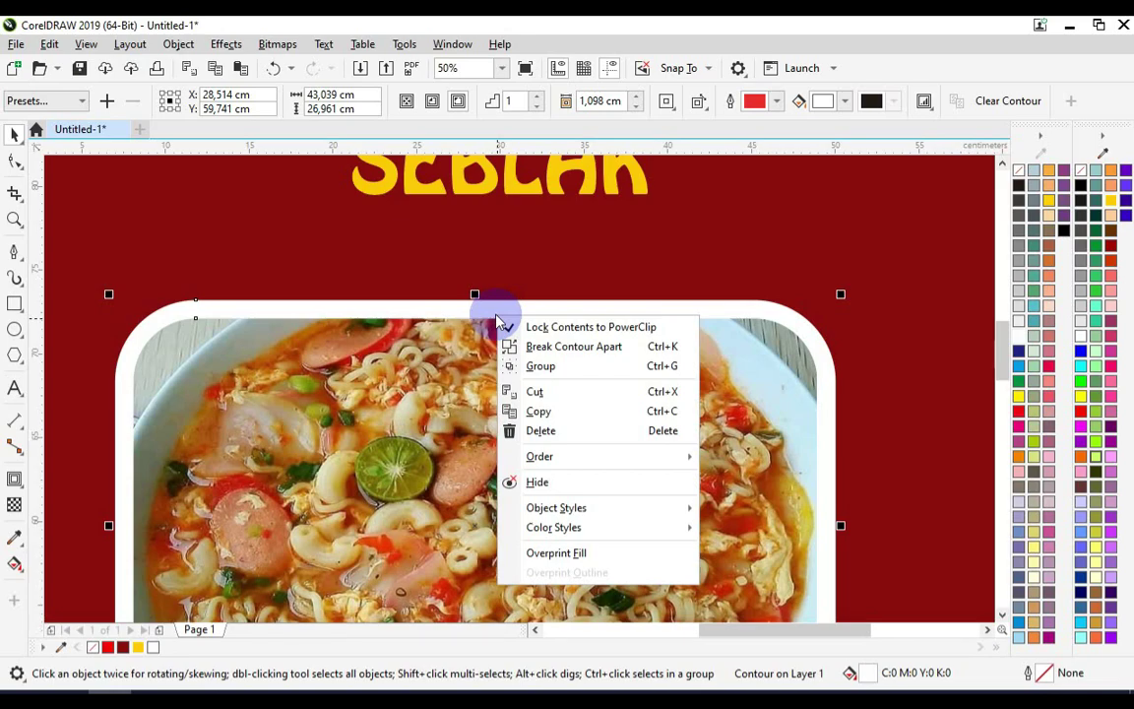
{"action": "left_click", "coordinate": [626, 353]}
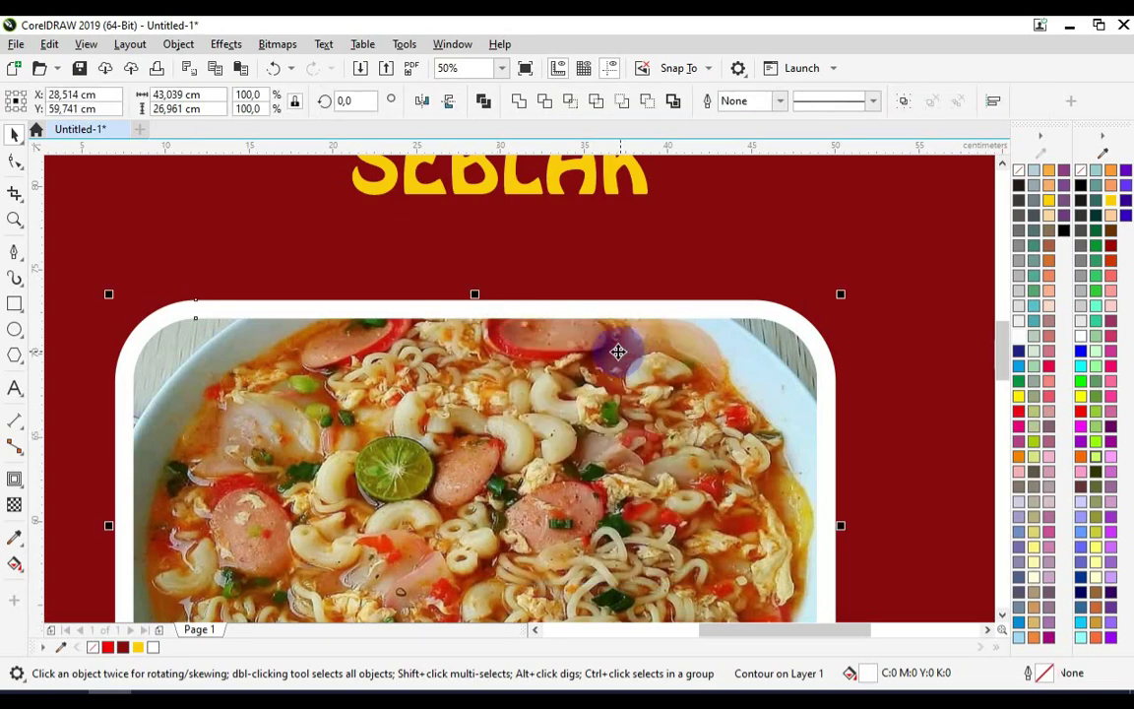
Remove the separated contour rectangle's fill and give it a white outline with a closely dotted line style
{"action": "scroll", "coordinate": [488, 324], "scroll_direction": "down", "scroll_amount": 2}
{"action": "left_click", "coordinate": [412, 320]}
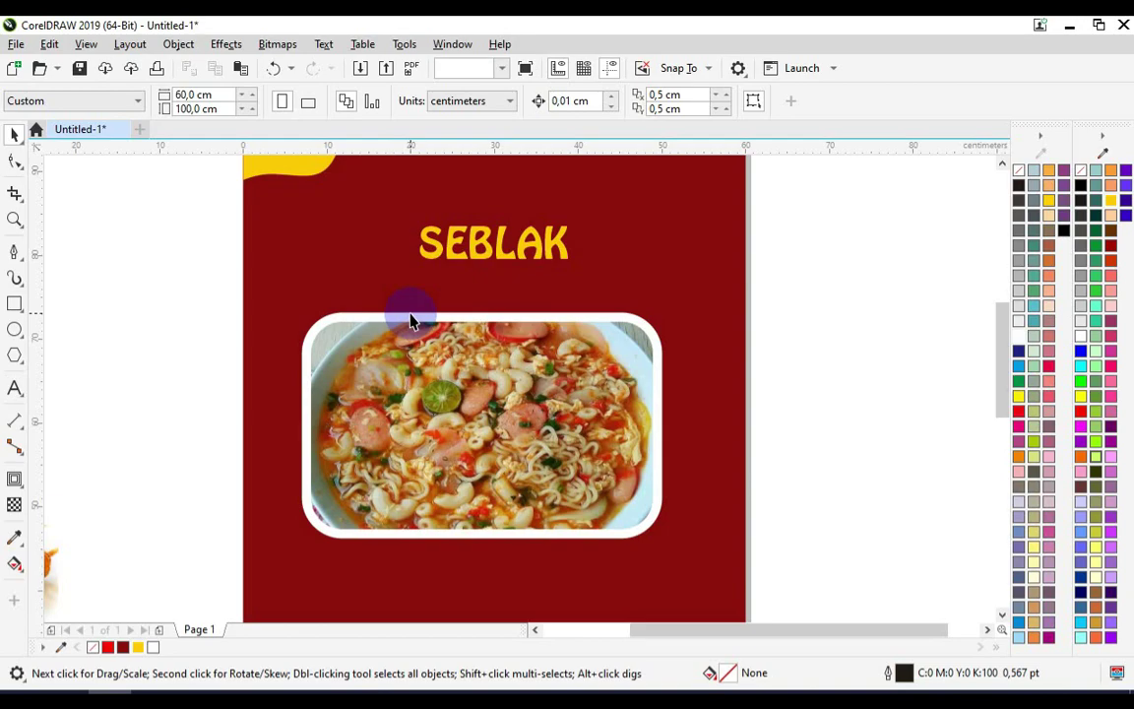
{"action": "left_click", "coordinate": [433, 328]}
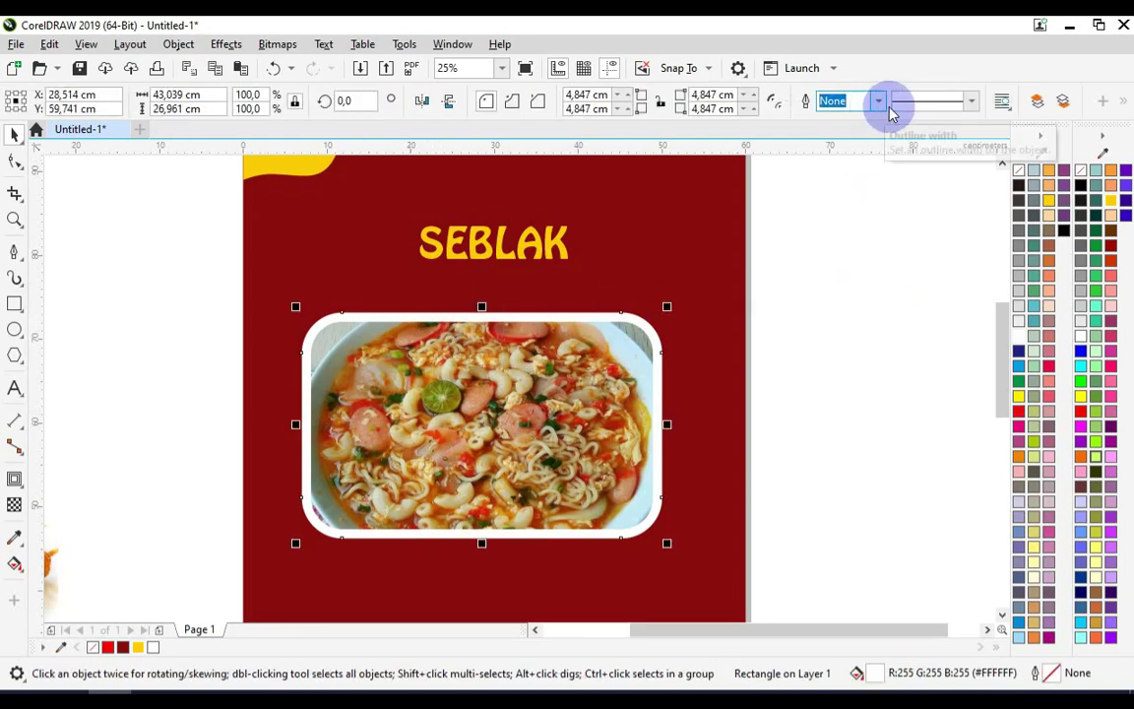
{"action": "left_click", "coordinate": [1020, 172]}
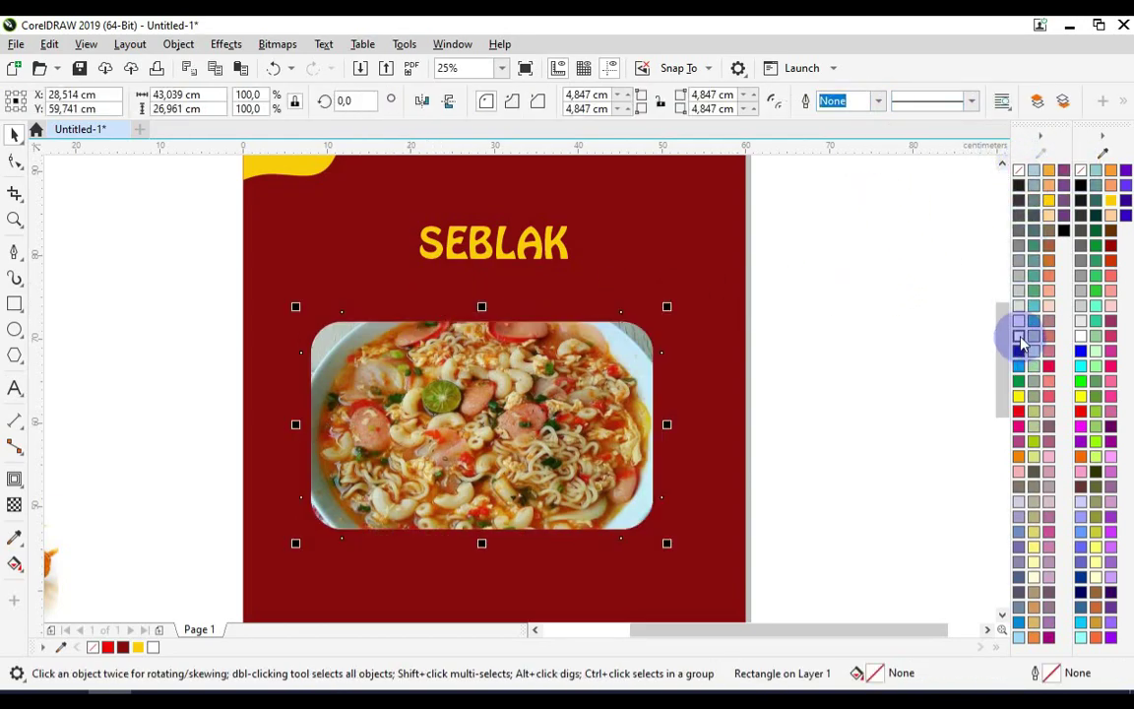
{"action": "right_click", "coordinate": [1018, 339]}
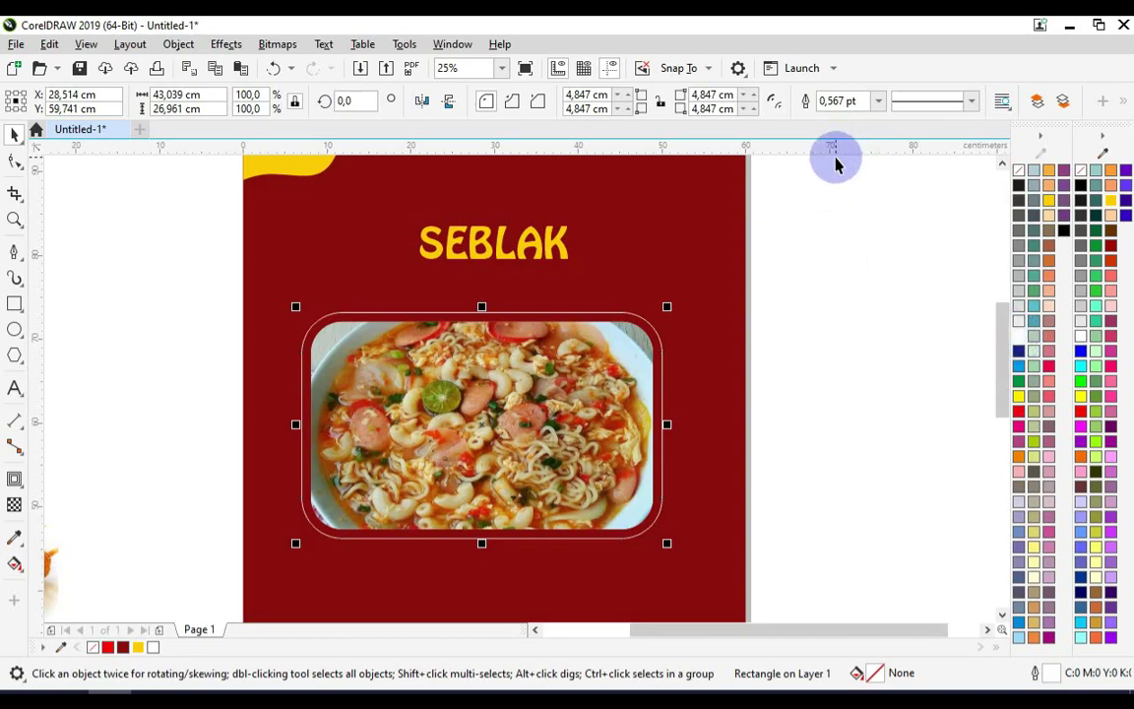
{"action": "left_click", "coordinate": [925, 102]}
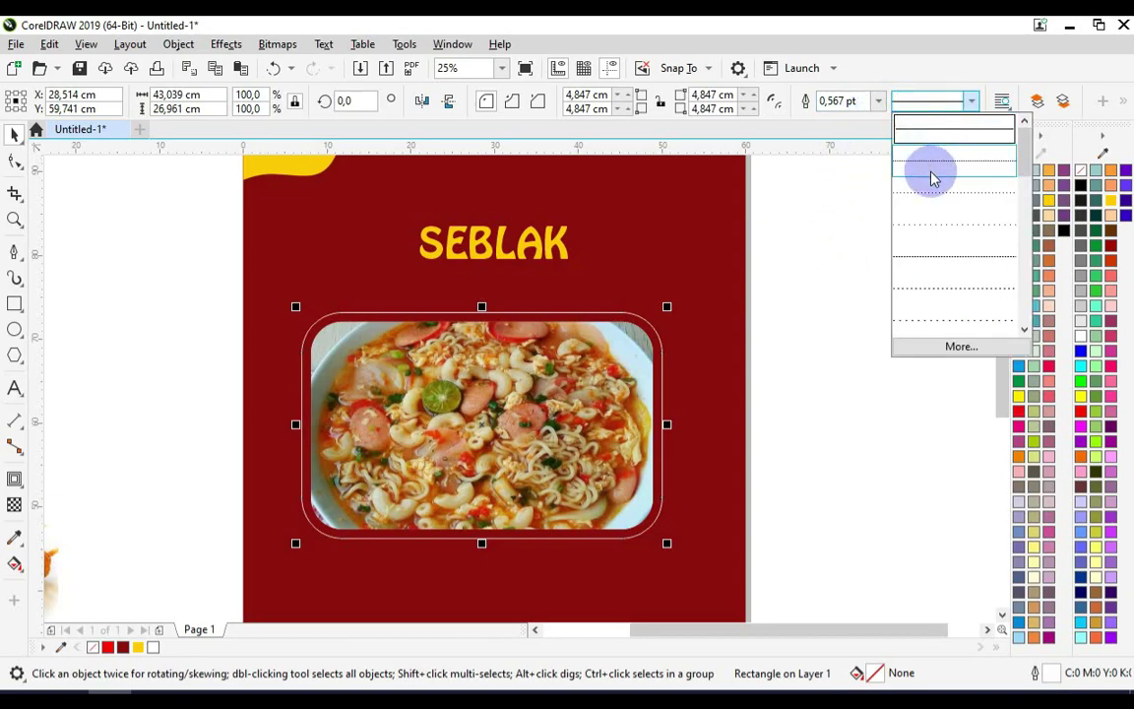
{"action": "left_click", "coordinate": [930, 165]}
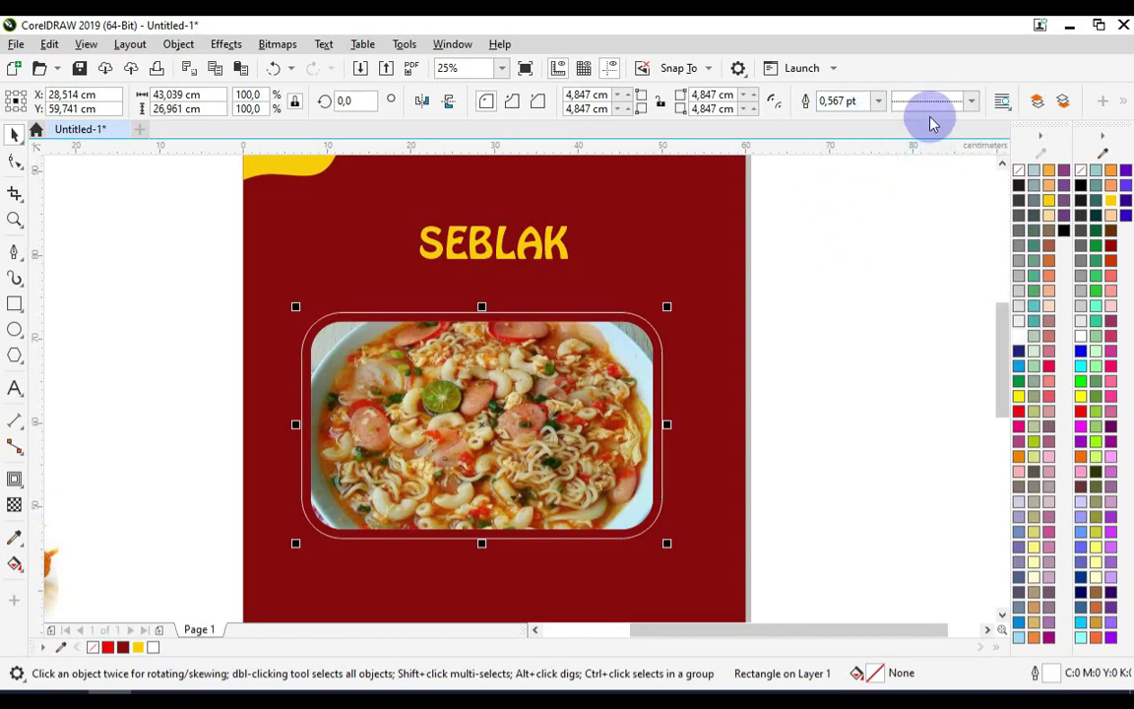
Set the dotted frame's outline width to 16 pt after trying other widths such as 24 pt
{"action": "left_click", "coordinate": [877, 102]}
{"action": "left_click", "coordinate": [868, 222]}
{"action": "left_click", "coordinate": [878, 103]}
{"action": "left_click", "coordinate": [876, 292]}
{"action": "left_click", "coordinate": [878, 102]}
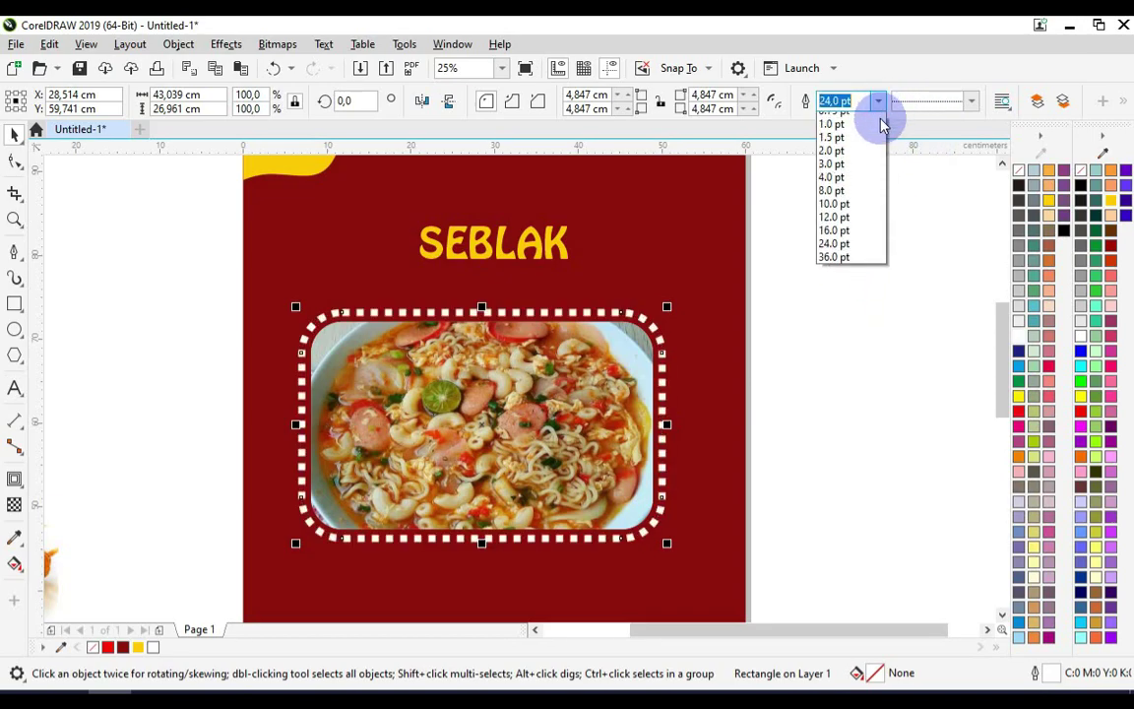
{"action": "left_click", "coordinate": [860, 230]}
{"action": "left_click", "coordinate": [878, 102]}
{"action": "left_click", "coordinate": [858, 280]}
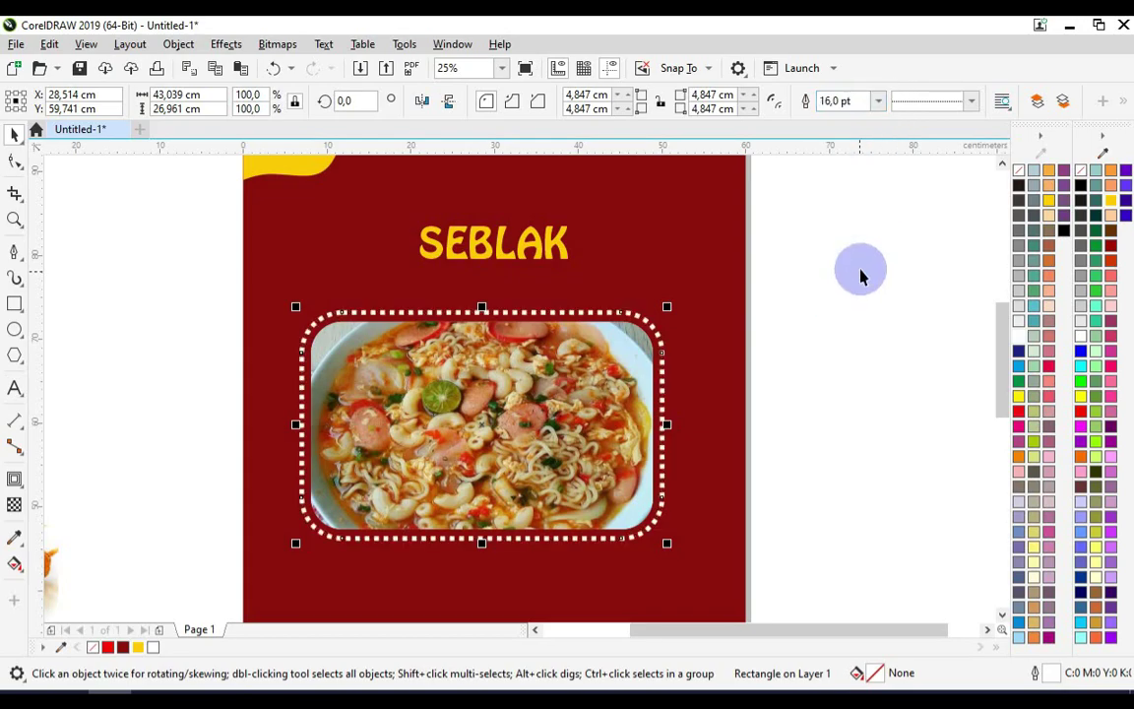
{"action": "left_click", "coordinate": [878, 243]}
Move the "KENTANG SPIRAL" text off the banner into the empty area beside its right edge
{"action": "scroll", "coordinate": [714, 340], "scroll_direction": "down", "scroll_amount": 2}
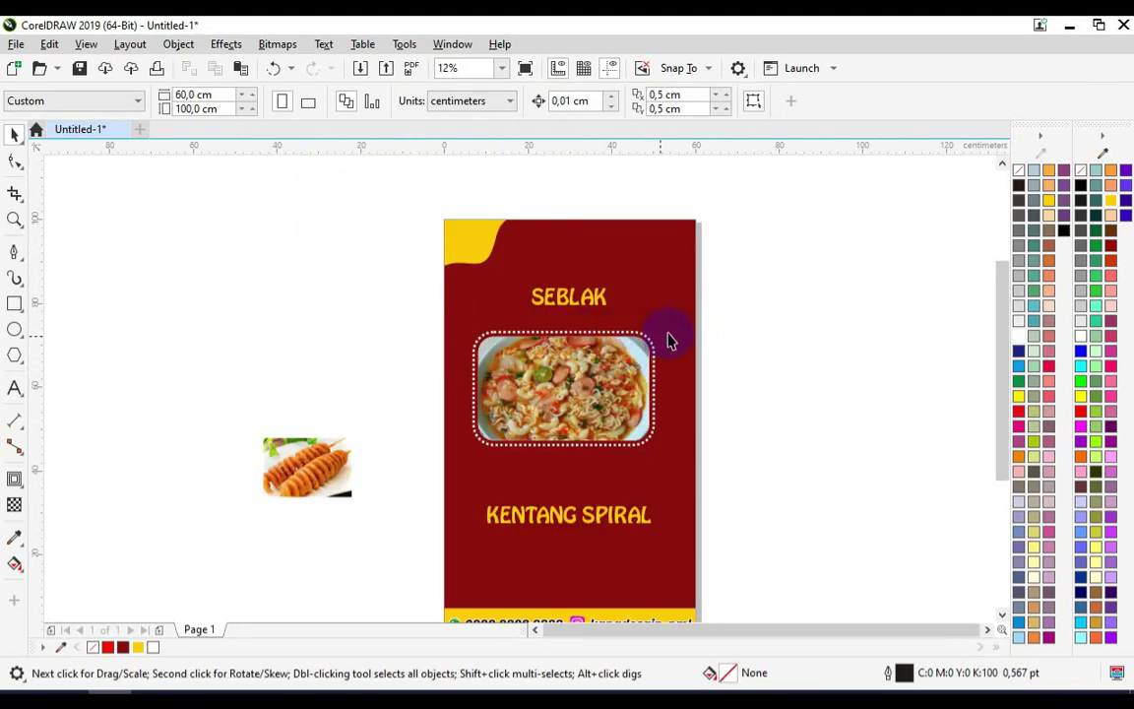
{"action": "left_click_drag", "start_coordinate": [748, 315], "coordinate": [394, 473]}
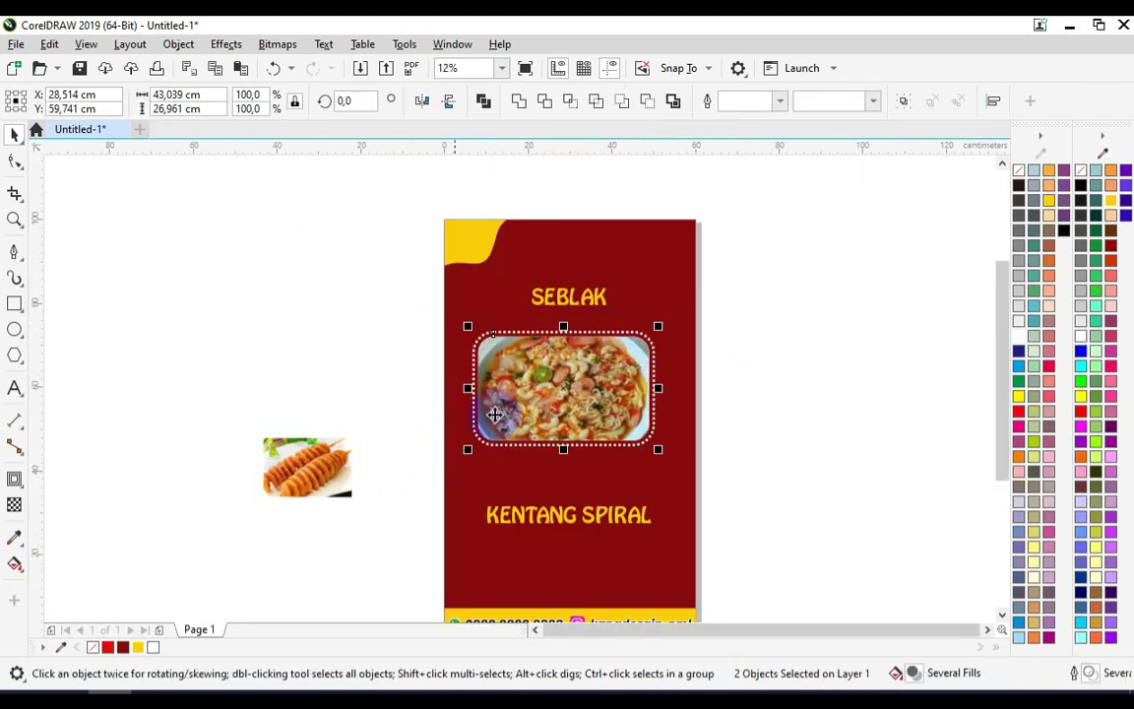
{"action": "left_click", "coordinate": [590, 507]}
{"action": "left_click_drag", "start_coordinate": [787, 427], "coordinate": [852, 356]}
Duplicate the seblak photo together with its dotted frame directly below the original, above the contact strip
{"action": "left_click_drag", "start_coordinate": [727, 317], "coordinate": [435, 471]}
{"action": "left_click_drag", "start_coordinate": [604, 366], "coordinate": [636, 511]}
{"action": "right_click", "coordinate": [636, 511]}
{"action": "left_click", "coordinate": [775, 524]}
{"action": "left_click", "coordinate": [523, 531]}
Enlarge the spiral potato photo to about 42.1 x 28.1 cm and PowerClip it inside the lower rounded frame
{"action": "left_click", "coordinate": [339, 464]}
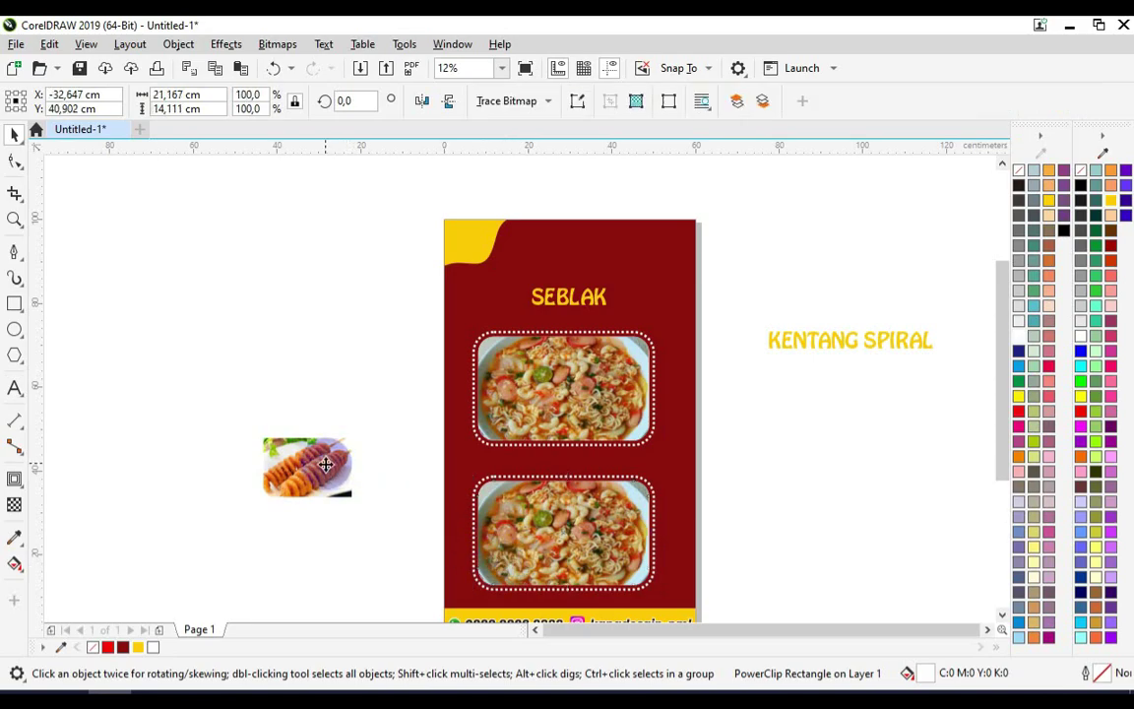
{"action": "left_click_drag", "start_coordinate": [361, 503], "coordinate": [445, 559]}
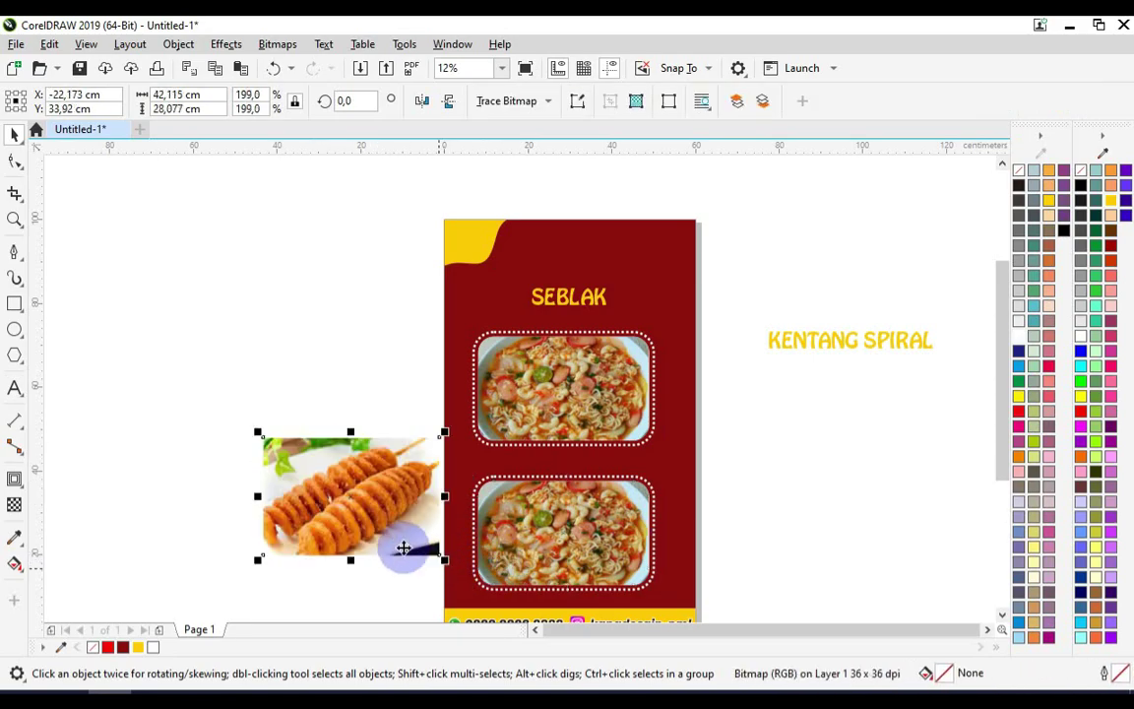
{"action": "right_click", "coordinate": [402, 515]}
{"action": "left_click", "coordinate": [456, 417]}
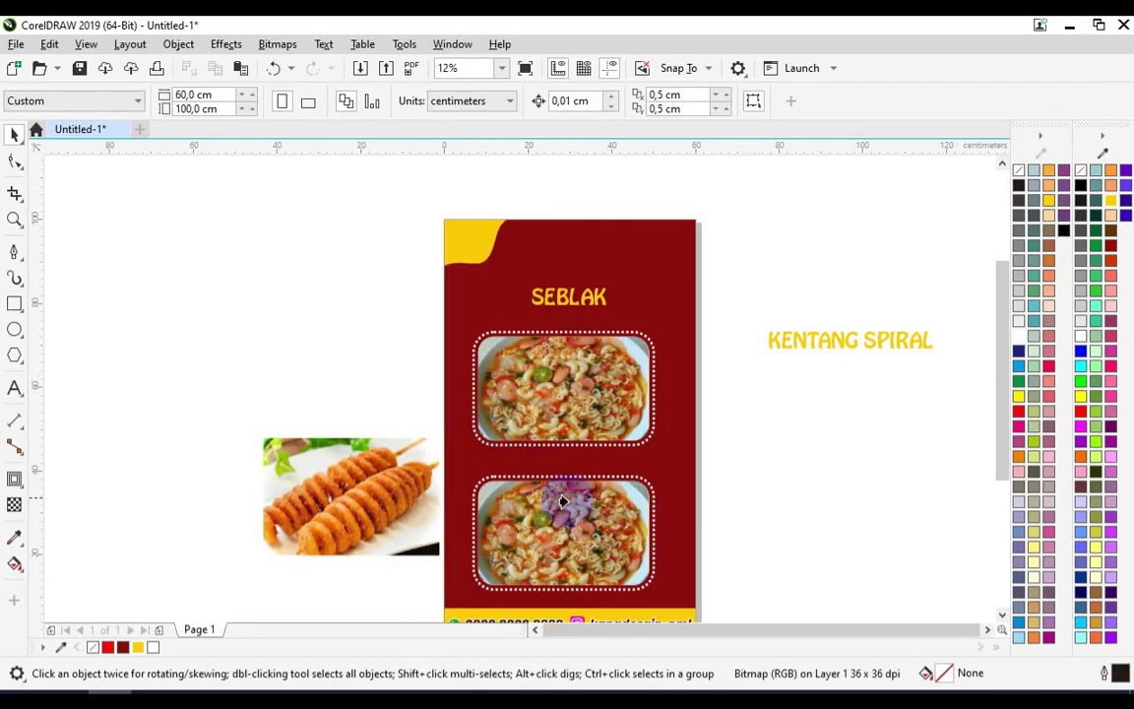
{"action": "left_click", "coordinate": [556, 514]}
Edit the lower frame's PowerClip contents, scaling the spiral potato photo to about 40.9 x 27.3 cm, and finish editing
{"action": "scroll", "coordinate": [556, 507], "scroll_direction": "down", "scroll_amount": 1}
{"action": "scroll", "coordinate": [559, 500], "scroll_direction": "up", "scroll_amount": 2}
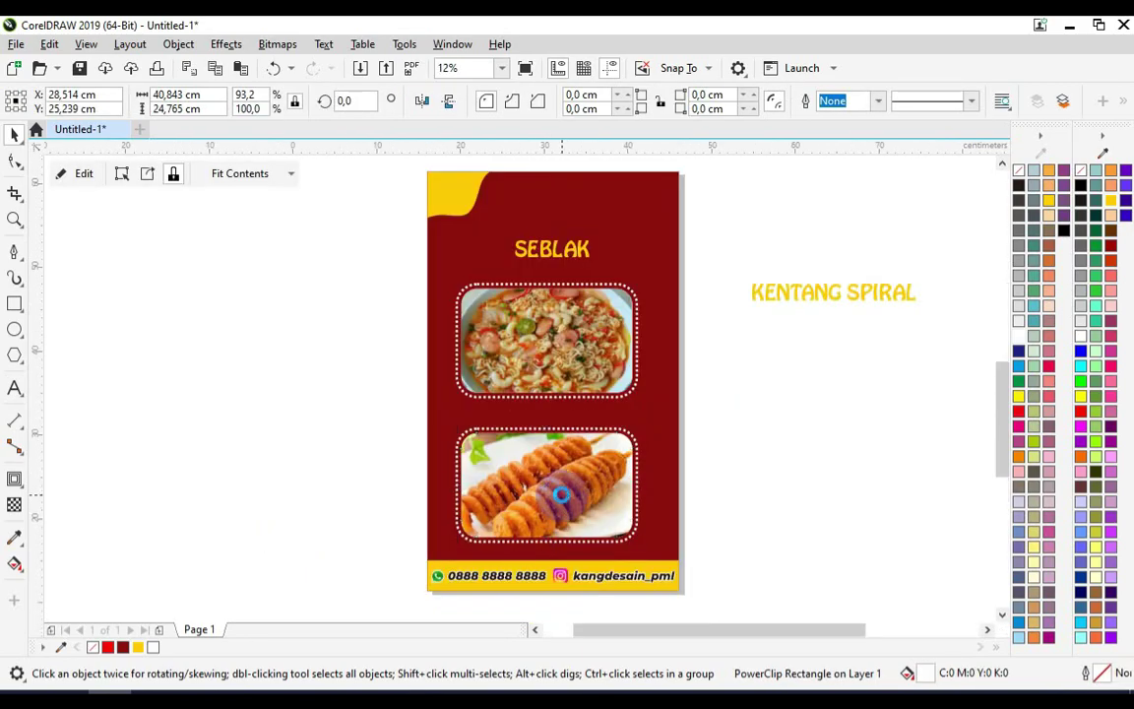
{"action": "right_click", "coordinate": [562, 495]}
{"action": "left_click", "coordinate": [575, 160]}
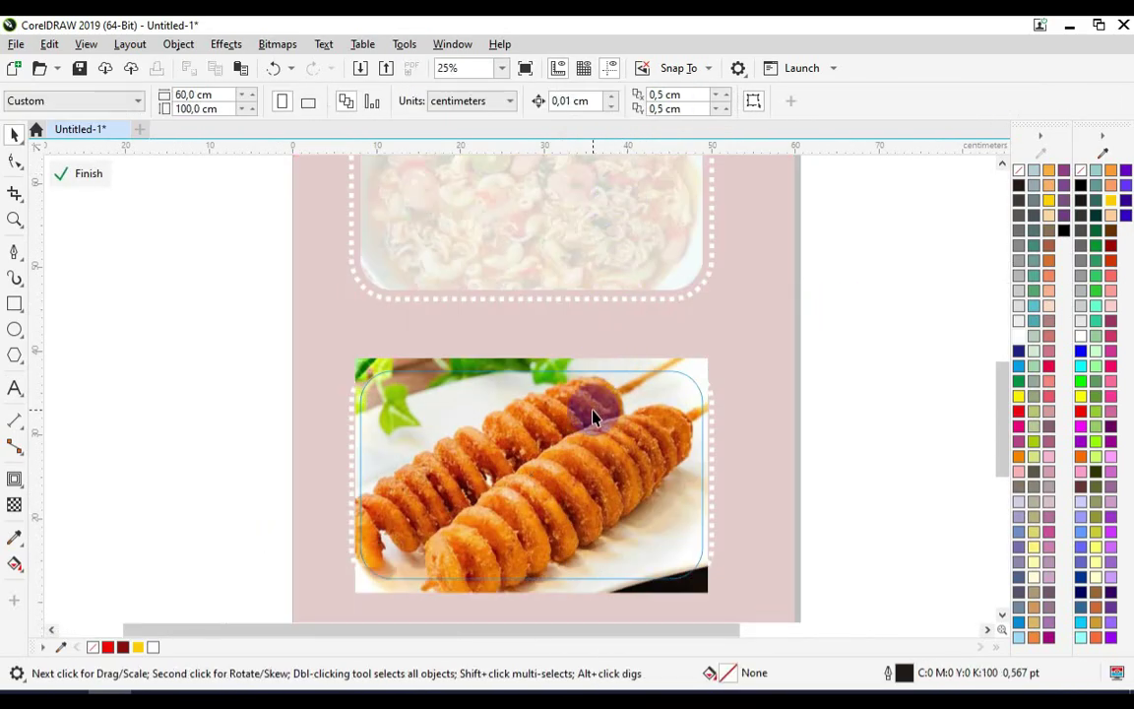
{"action": "left_click_drag", "start_coordinate": [711, 350], "coordinate": [706, 351]}
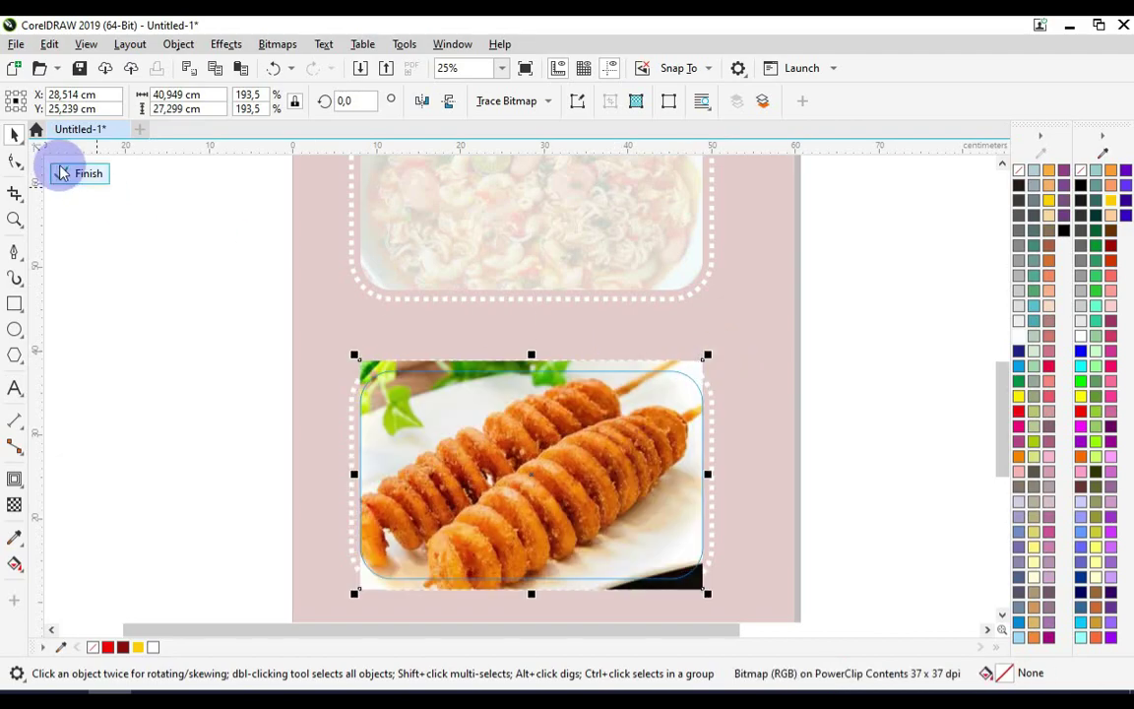
{"action": "left_click", "coordinate": [87, 173]}
Group the spiral potato photo with its dotted frame and move the group toward the banner's right edge
{"action": "scroll", "coordinate": [292, 352], "scroll_direction": "down", "scroll_amount": 1}
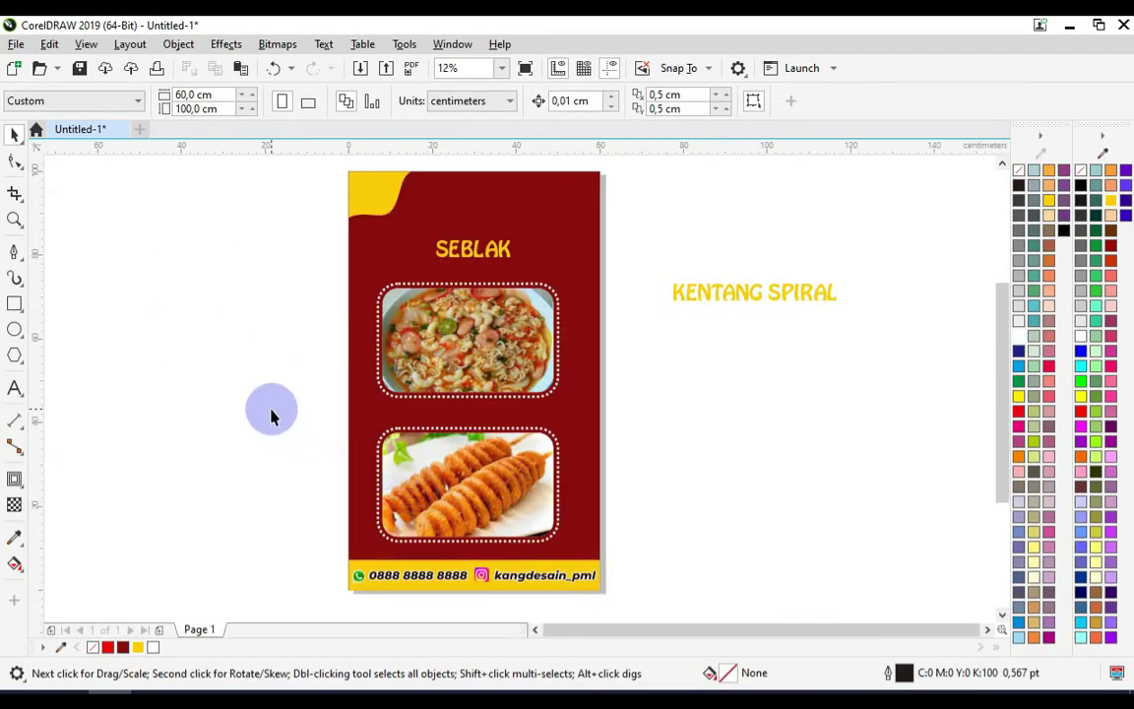
{"action": "left_click_drag", "start_coordinate": [593, 536], "coordinate": [600, 541]}
{"action": "key", "text": "ctrl+g"}
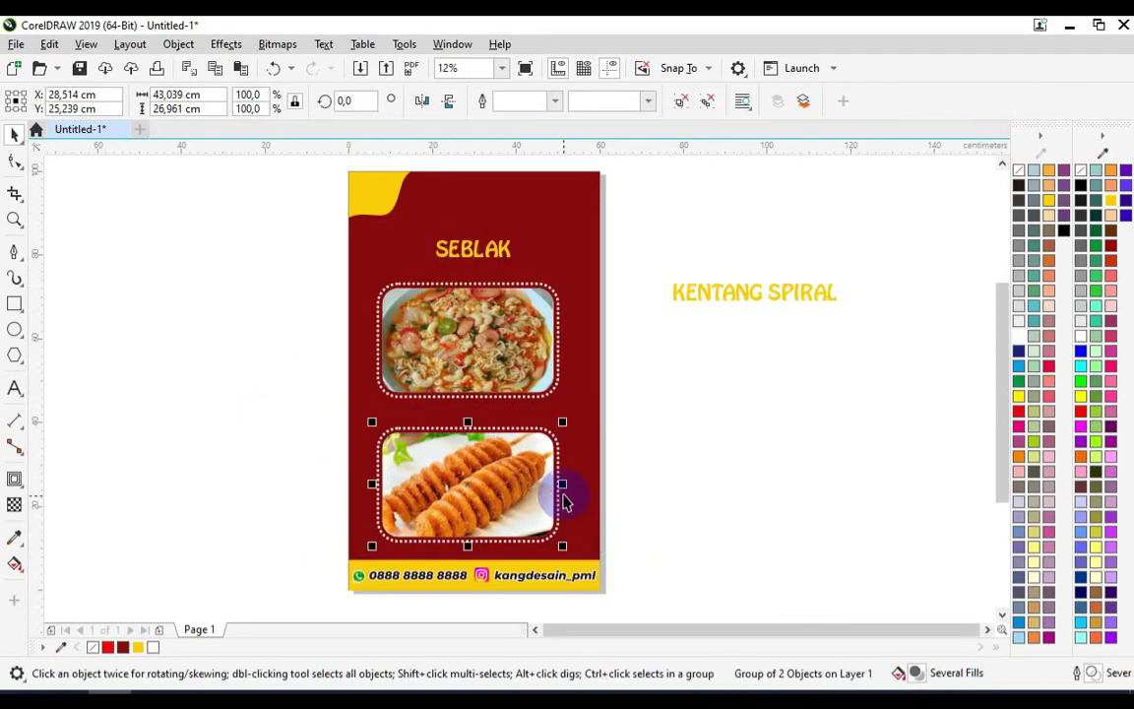
{"action": "scroll", "coordinate": [515, 481], "scroll_direction": "up", "scroll_amount": 1}
{"action": "left_click_drag", "start_coordinate": [514, 480], "coordinate": [610, 485]}
{"action": "scroll", "coordinate": [598, 481], "scroll_direction": "down", "scroll_amount": 1}
{"action": "scroll", "coordinate": [601, 479], "scroll_direction": "up", "scroll_amount": 1}
{"action": "scroll", "coordinate": [386, 357], "scroll_direction": "down", "scroll_amount": 1}
{"action": "scroll", "coordinate": [386, 357], "scroll_direction": "up", "scroll_amount": 1}
Group the seblak photo with its dotted frame and move it toward the banner's left edge, at about X 25.0, Y 55.4 cm
{"action": "left_click_drag", "start_coordinate": [271, 259], "coordinate": [756, 497]}
{"action": "key", "text": "ctrl+g"}
{"action": "left_click_drag", "start_coordinate": [567, 404], "coordinate": [532, 436]}
{"action": "left_click_drag", "start_coordinate": [599, 459], "coordinate": [605, 463]}
Move the seblak photo group up by about 5 cm, closer to the "SEBLAK" text
{"action": "scroll", "coordinate": [486, 412], "scroll_direction": "down", "scroll_amount": 2}
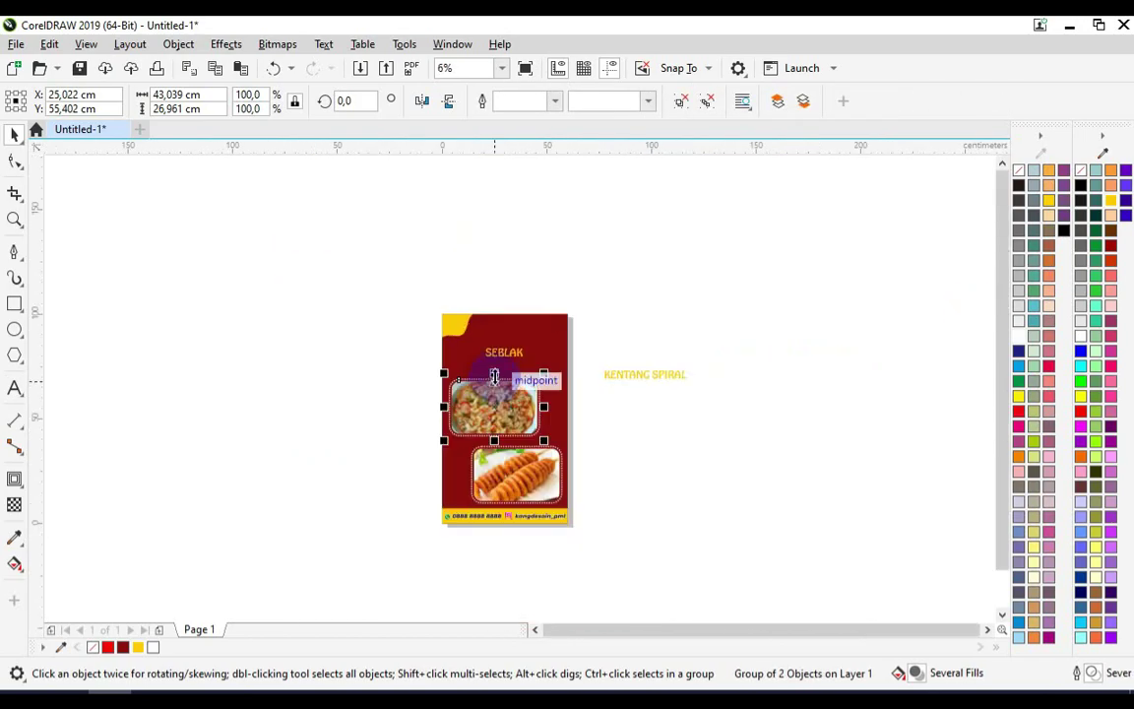
{"action": "scroll", "coordinate": [550, 371], "scroll_direction": "up", "scroll_amount": 2}
{"action": "scroll", "coordinate": [391, 311], "scroll_direction": "down", "scroll_amount": 1}
{"action": "left_click", "coordinate": [395, 306]}
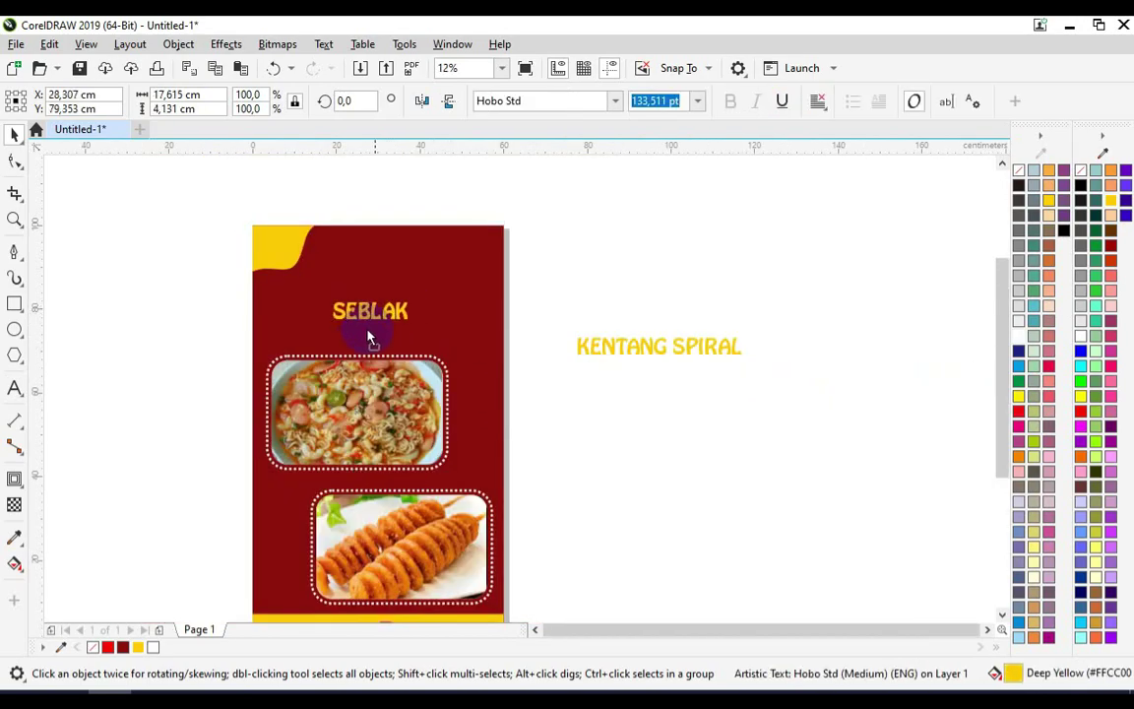
{"action": "left_click", "coordinate": [337, 383], "text": "shift"}
{"action": "left_click_drag", "start_coordinate": [337, 386], "coordinate": [346, 366]}
Place the "KENTANG SPIRAL" text back on the banner, centred just above the spiral potato photo
{"action": "left_click_drag", "start_coordinate": [590, 363], "coordinate": [346, 487]}
{"action": "left_click", "coordinate": [352, 500], "text": "shift"}
{"action": "left_click", "coordinate": [594, 474]}
Centre the "SEBLAK" text horizontally over the seblak photo group
{"action": "left_click", "coordinate": [363, 319]}
{"action": "left_click", "coordinate": [359, 359], "text": "shift"}
{"action": "key", "text": "c"}
{"action": "left_click", "coordinate": [448, 340]}
Widen the letter spacing of the "SEBLAK" text with the Shape tool and realign its centre with the seblak photo group
{"action": "scroll", "coordinate": [443, 345], "scroll_direction": "up", "scroll_amount": 4}
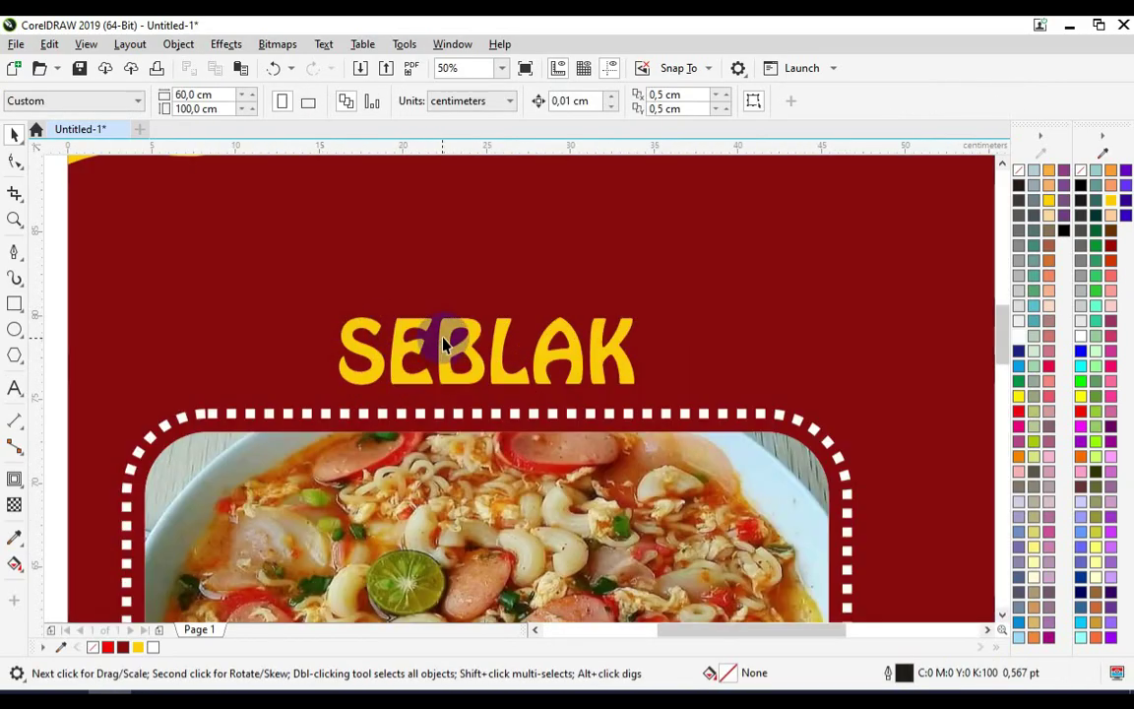
{"action": "left_click", "coordinate": [443, 343]}
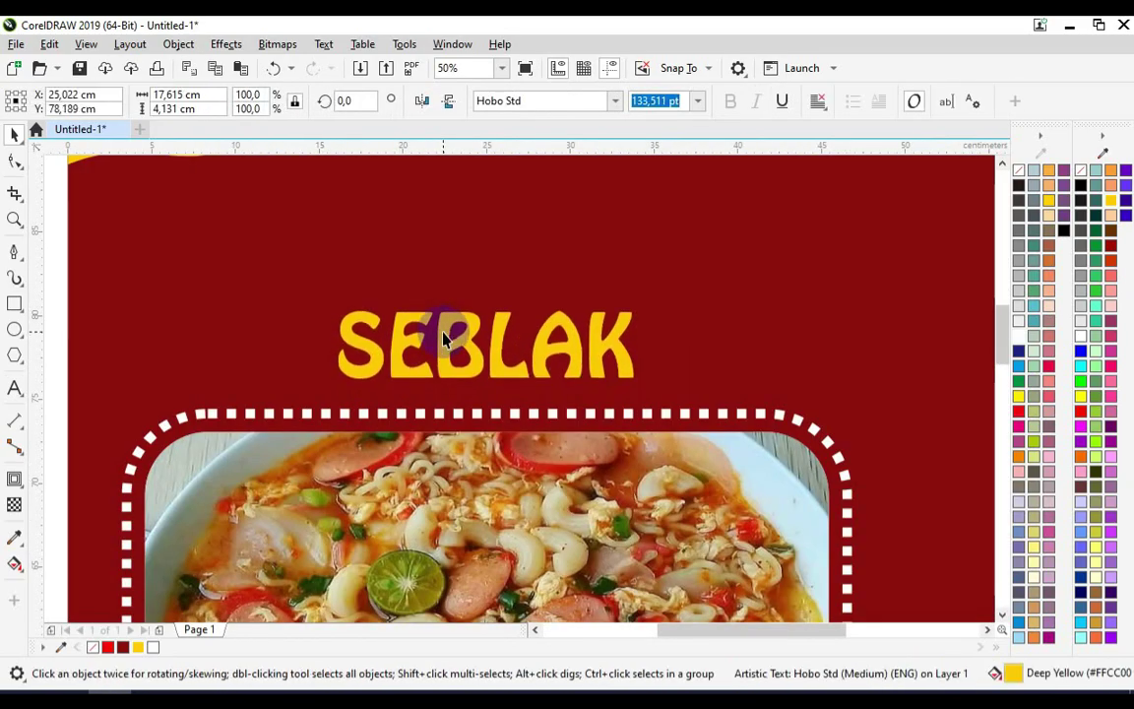
{"action": "left_click", "coordinate": [17, 165]}
{"action": "left_click_drag", "start_coordinate": [640, 387], "coordinate": [698, 387]}
{"action": "left_click", "coordinate": [351, 379], "text": "shift"}
{"action": "key", "text": "c"}
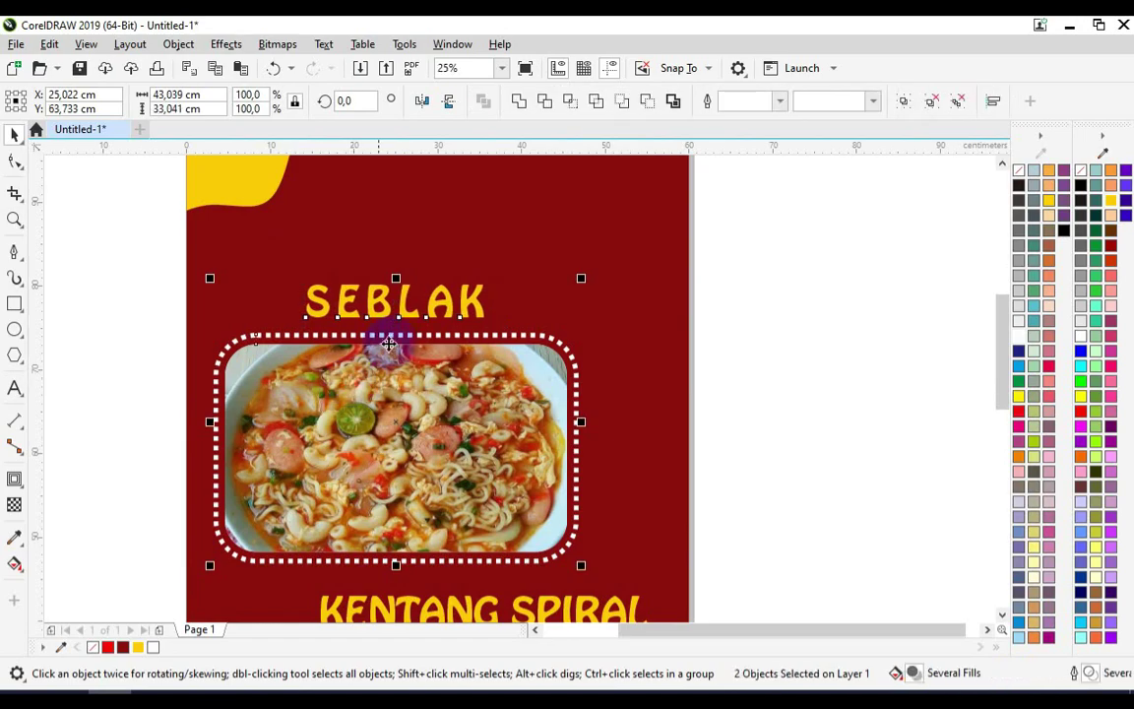
{"action": "scroll", "coordinate": [415, 341], "scroll_direction": "down", "scroll_amount": 1}
{"action": "left_click", "coordinate": [614, 366]}
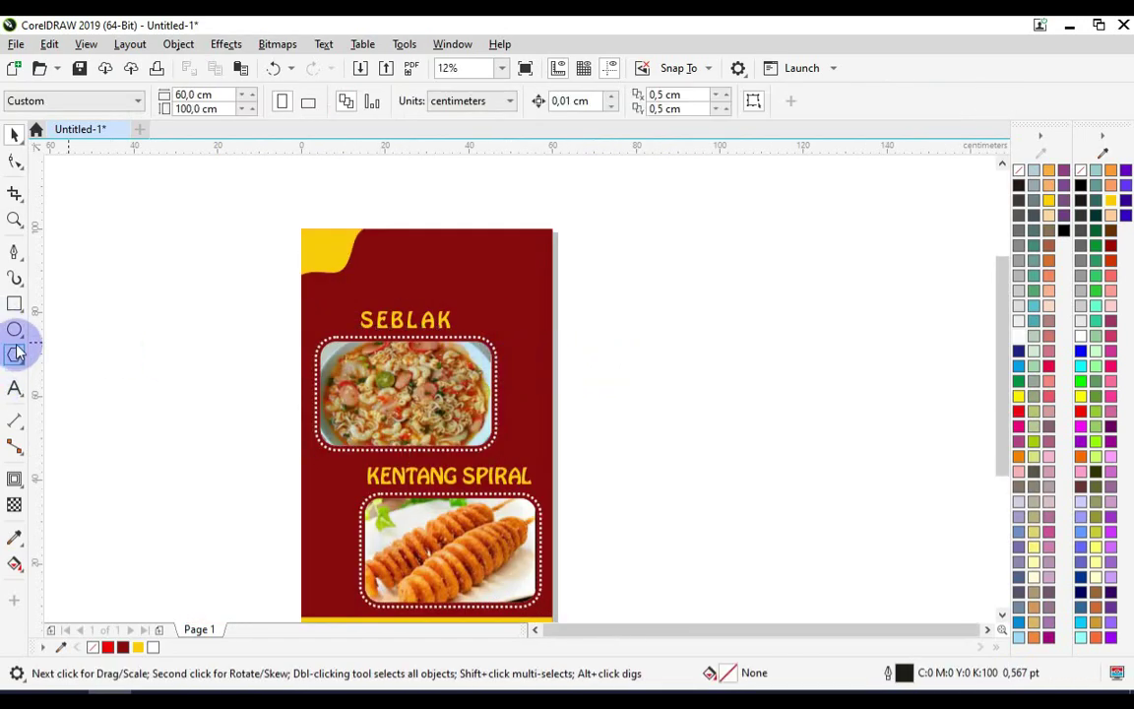
Switch to Chrome and copy the orange "food" smile logo image from the Shutterstock page
{"action": "left_click", "coordinate": [313, 698]}
{"action": "left_click", "coordinate": [116, 30]}
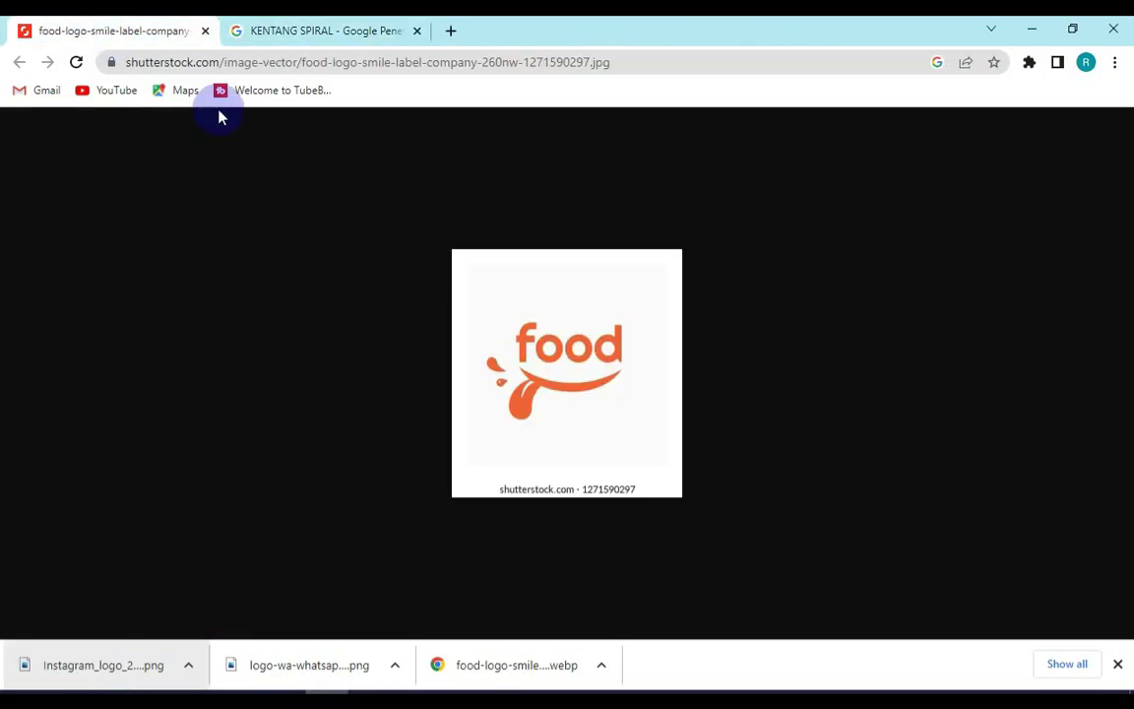
{"action": "right_click", "coordinate": [603, 352]}
{"action": "left_click", "coordinate": [645, 404]}
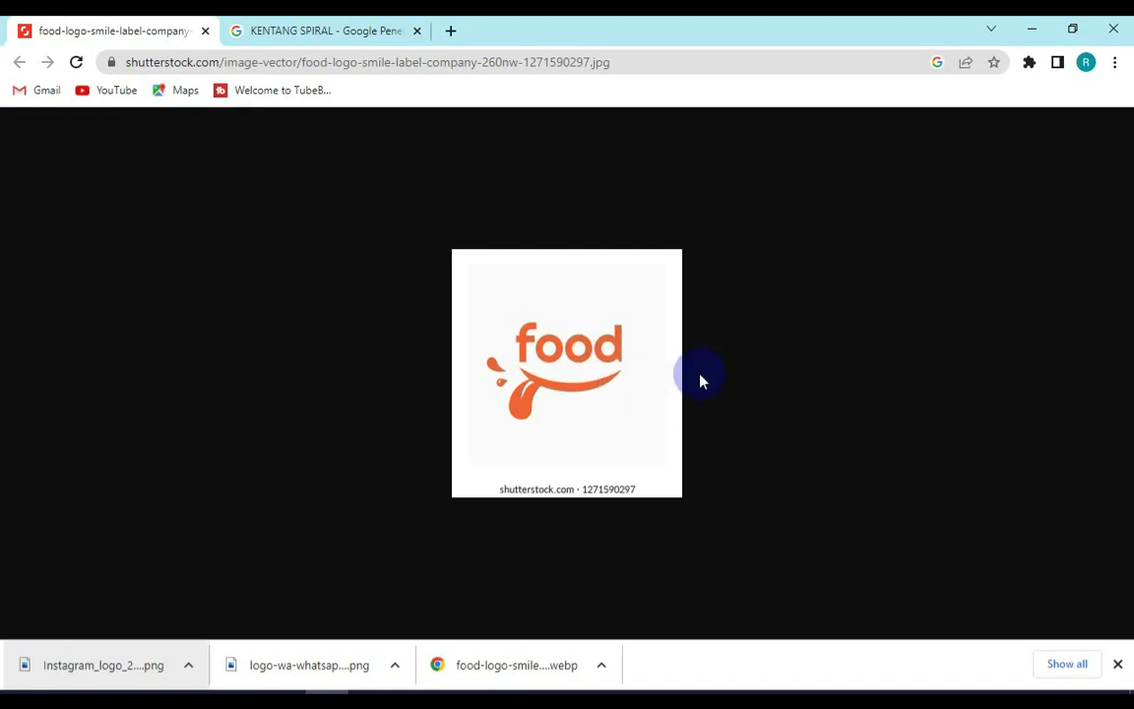
Return to CorelDRAW, paste the food logo image and move it to the empty area right of the banner
{"action": "left_click", "coordinate": [392, 29]}
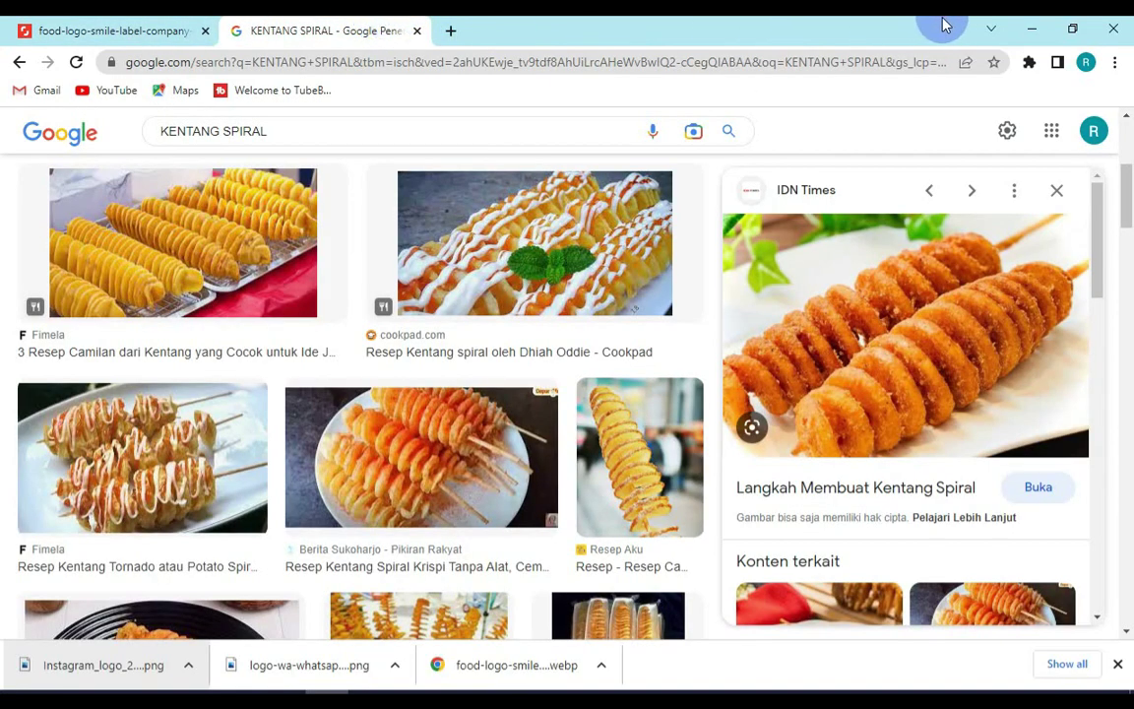
{"action": "left_click", "coordinate": [1023, 29]}
{"action": "right_click", "coordinate": [686, 304]}
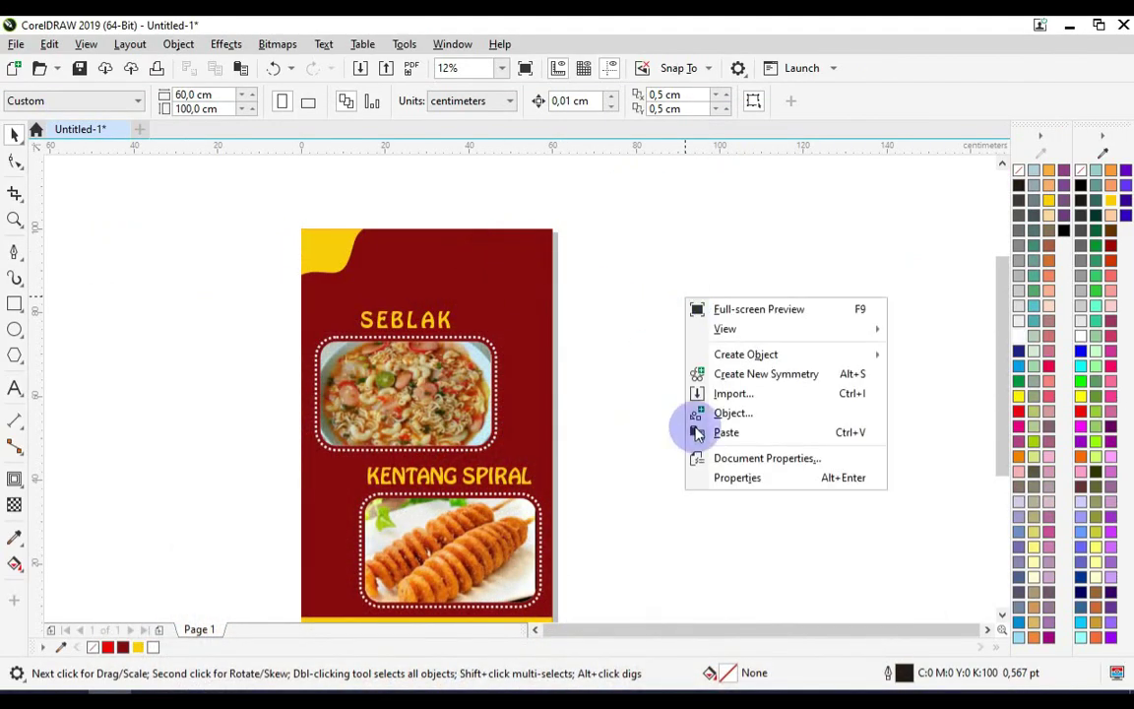
{"action": "left_click", "coordinate": [749, 433]}
{"action": "left_click_drag", "start_coordinate": [440, 433], "coordinate": [767, 273]}
{"action": "scroll", "coordinate": [715, 328], "scroll_direction": "up", "scroll_amount": 3}
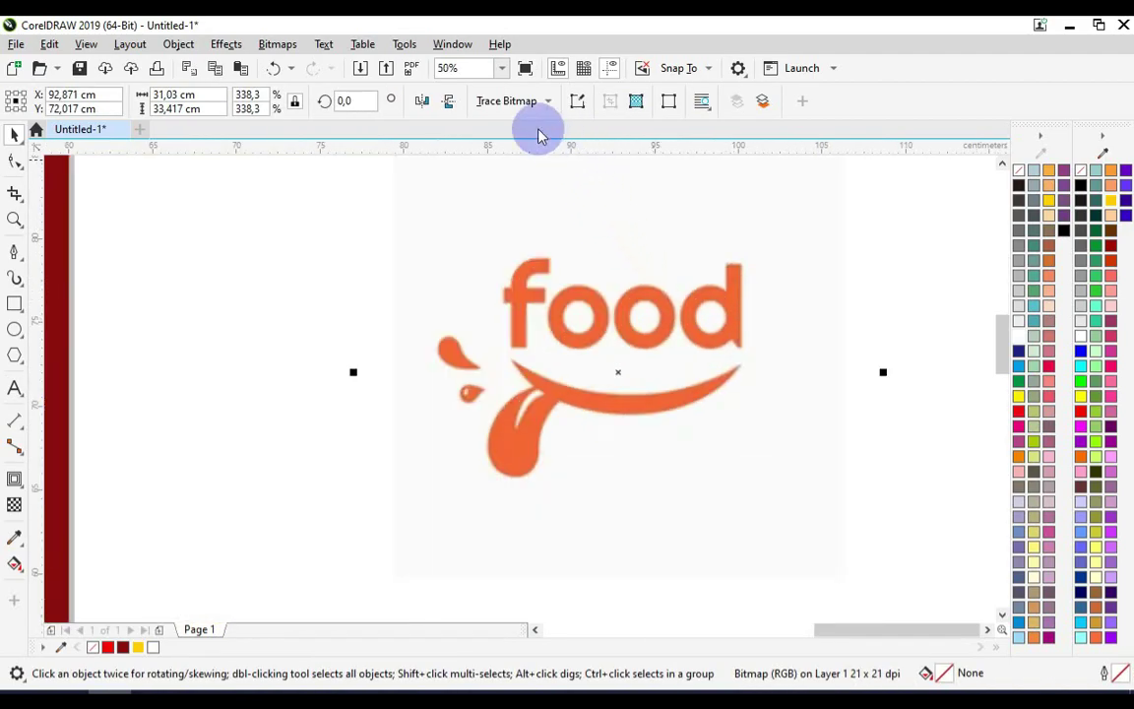
Convert the food logo bitmap to vectors with Quick Trace and place the traced copy to the right of the original
{"action": "left_click", "coordinate": [541, 106]}
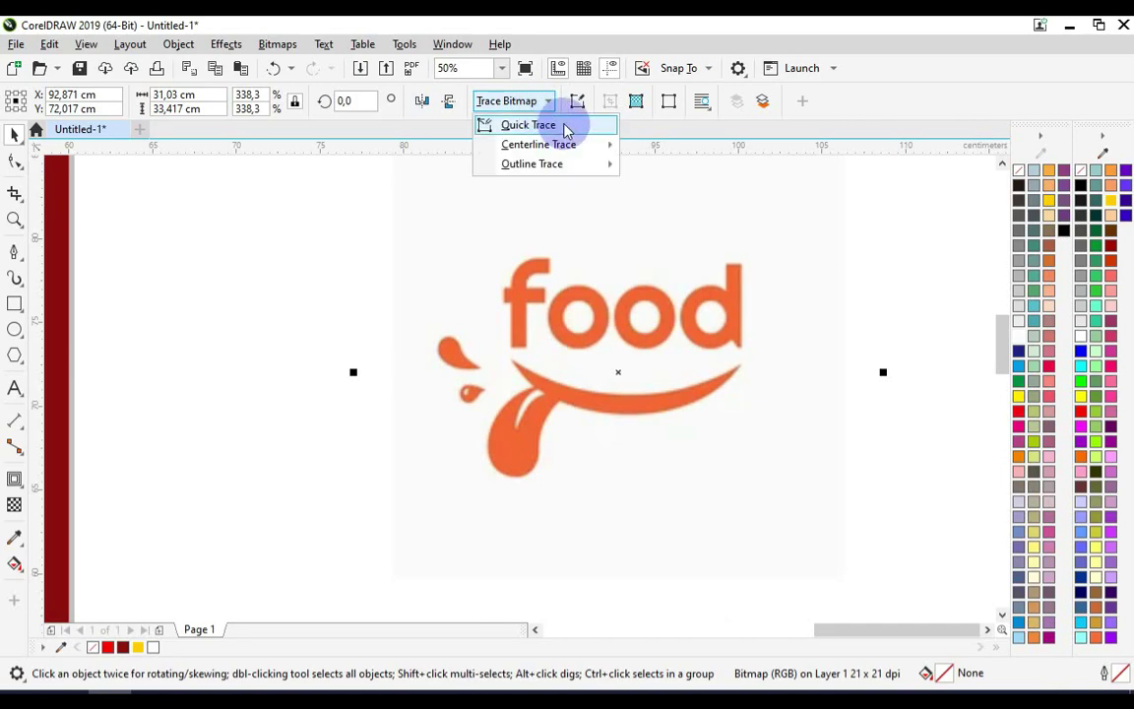
{"action": "left_click", "coordinate": [587, 126]}
{"action": "scroll", "coordinate": [463, 310], "scroll_direction": "down", "scroll_amount": 3}
{"action": "mouse_move", "coordinate": [482, 319]}
{"action": "left_mouse_down"}
{"action": "mouse_move", "coordinate": [620, 328]}
{"action": "mouse_move", "coordinate": [624, 317]}
{"action": "left_mouse_up"}
{"action": "scroll", "coordinate": [638, 293], "scroll_direction": "up", "scroll_amount": 1}
{"action": "left_click", "coordinate": [423, 365]}
{"action": "scroll", "coordinate": [464, 353], "scroll_direction": "down", "scroll_amount": 1}
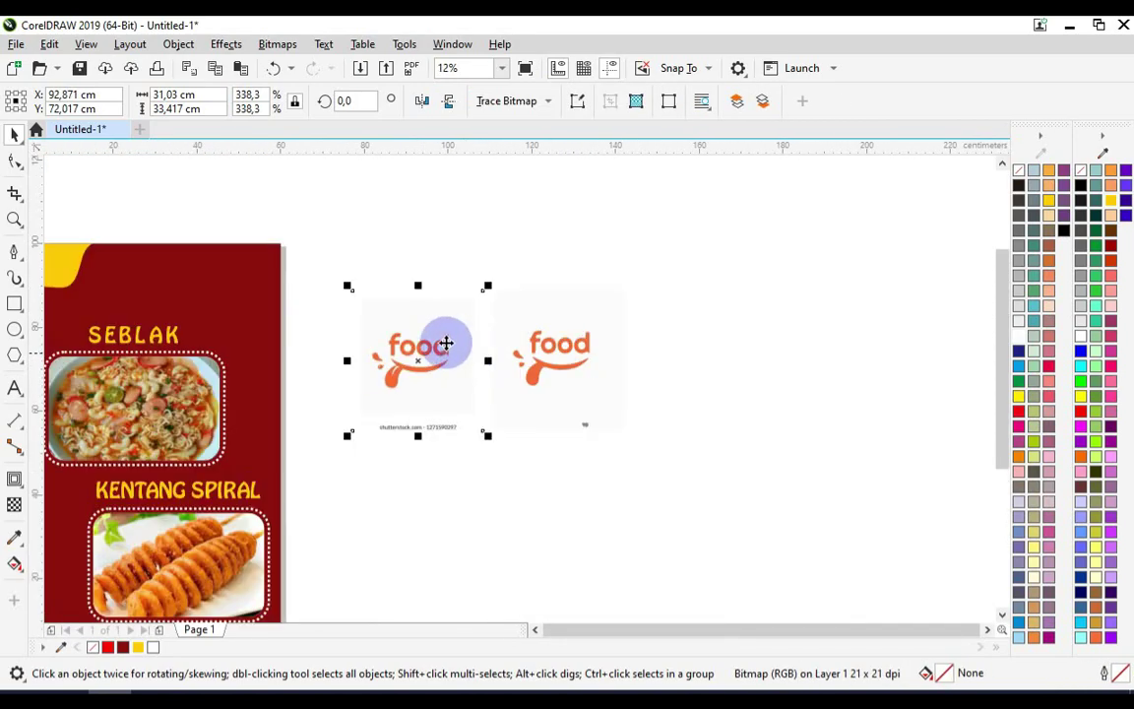
Add the text "LOGO TEMAN - TEMAN" in white on the banner above the "SEBLAK" title
{"action": "scroll", "coordinate": [163, 261], "scroll_direction": "up", "scroll_amount": 2}
{"action": "left_click", "coordinate": [14, 388]}
{"action": "left_click", "coordinate": [160, 335]}
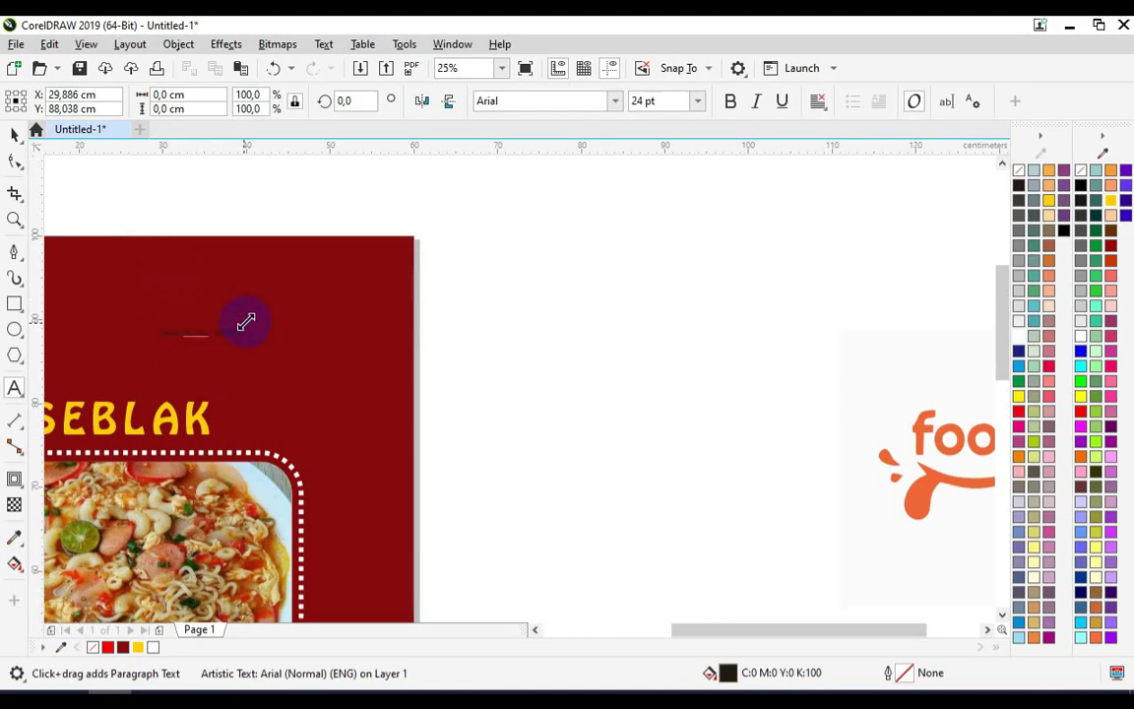
{"action": "left_click", "coordinate": [14, 133]}
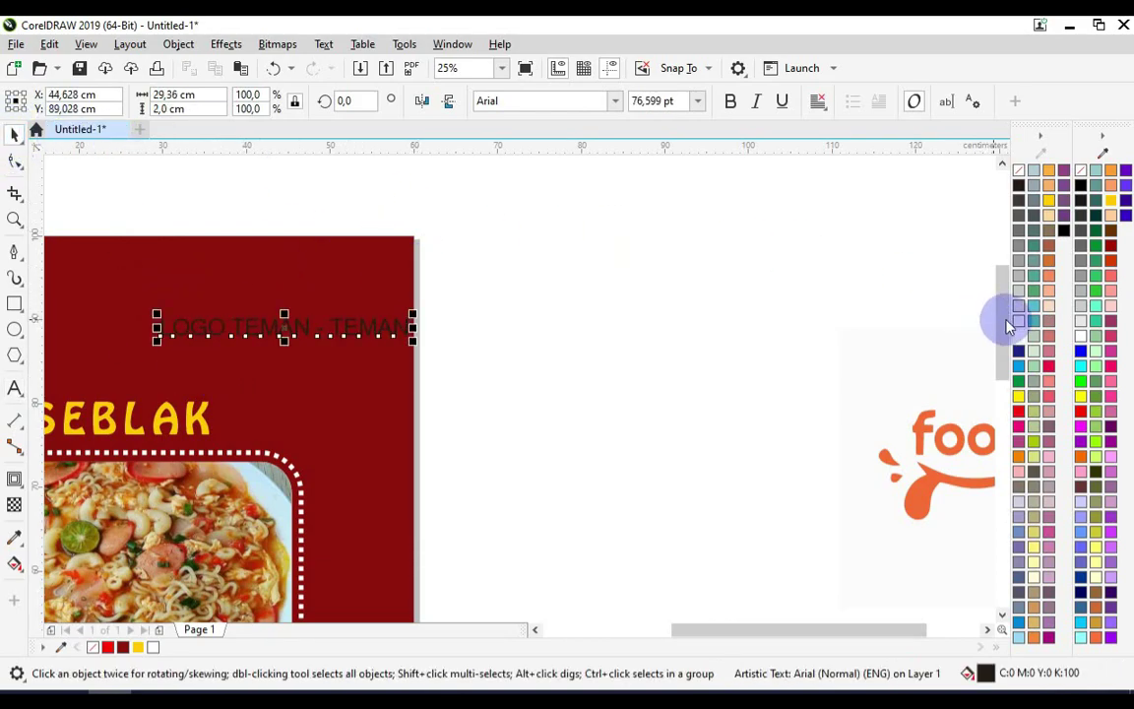
{"action": "left_click", "coordinate": [1016, 336]}
{"action": "left_click", "coordinate": [694, 334]}
{"action": "scroll", "coordinate": [699, 358], "scroll_direction": "down", "scroll_amount": 1}
{"action": "scroll", "coordinate": [477, 330], "scroll_direction": "up", "scroll_amount": 1}
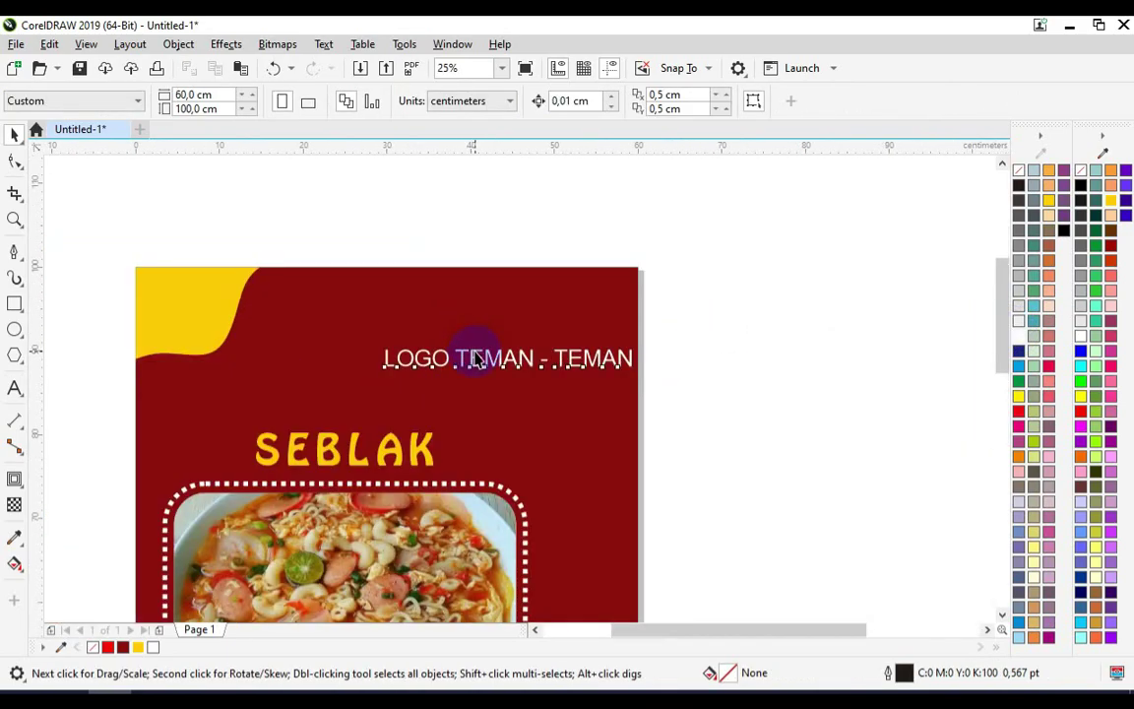
Shift the "LOGO TEMAN - TEMAN" text slightly up and left on the banner, and delete it
{"action": "left_click_drag", "start_coordinate": [475, 359], "coordinate": [430, 329]}
{"action": "left_click", "coordinate": [354, 222]}
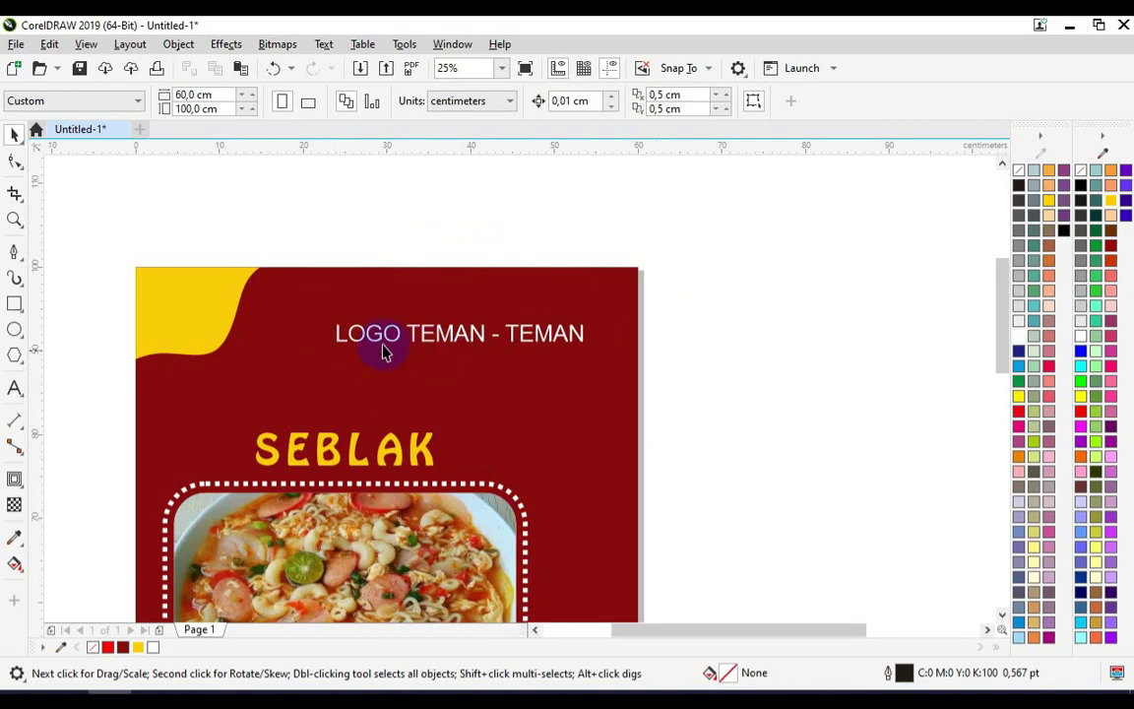
{"action": "left_click", "coordinate": [548, 339]}
{"action": "key", "text": "Delete"}
Ungroup the traced food logo beside the banner and delete its light background shape
{"action": "scroll", "coordinate": [367, 301], "scroll_direction": "down", "scroll_amount": 2}
{"action": "scroll", "coordinate": [523, 331], "scroll_direction": "up", "scroll_amount": 1}
{"action": "left_click", "coordinate": [610, 346]}
{"action": "left_click_drag", "start_coordinate": [610, 347], "coordinate": [513, 323]}
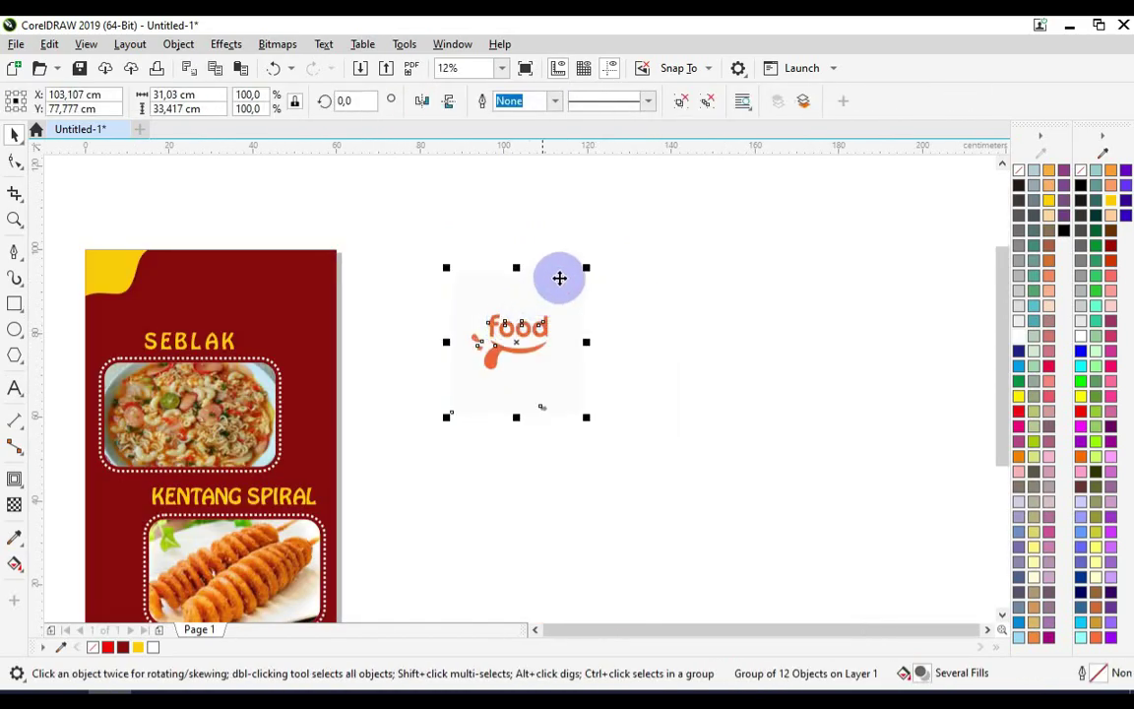
{"action": "key", "text": "ctrl+u"}
{"action": "left_click", "coordinate": [558, 239]}
{"action": "left_click", "coordinate": [547, 301]}
{"action": "key", "text": "Delete"}
Delete the "food" letters and the leftover watermark fragments, keeping only the smile, tongue and drops
{"action": "scroll", "coordinate": [537, 308], "scroll_direction": "up", "scroll_amount": 1}
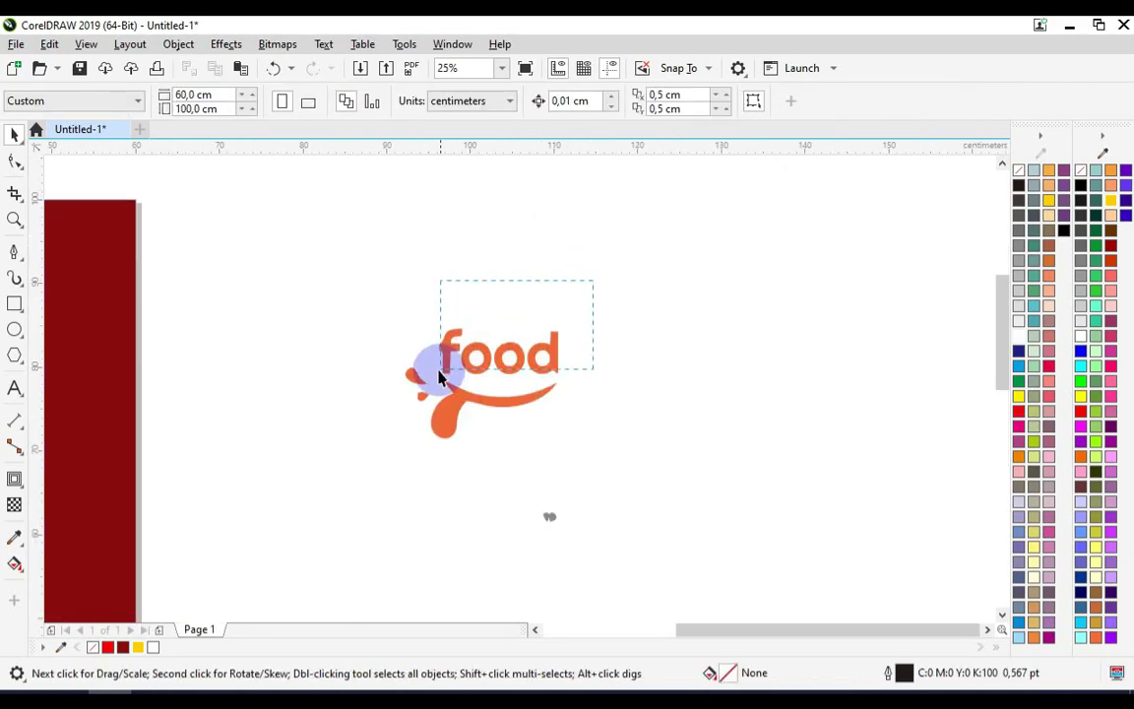
{"action": "left_click_drag", "start_coordinate": [439, 371], "coordinate": [431, 382]}
{"action": "key", "text": "Delete"}
{"action": "left_click_drag", "start_coordinate": [620, 470], "coordinate": [472, 587]}
{"action": "key", "text": "Delete"}
Combine the smile, tongue and drops into one deep yellow curve and place it on the banner above the "SEBLAK" title
{"action": "scroll", "coordinate": [678, 384], "scroll_direction": "down", "scroll_amount": 1}
{"action": "left_click_drag", "start_coordinate": [752, 394], "coordinate": [470, 521]}
{"action": "left_click_drag", "start_coordinate": [658, 334], "coordinate": [505, 429]}
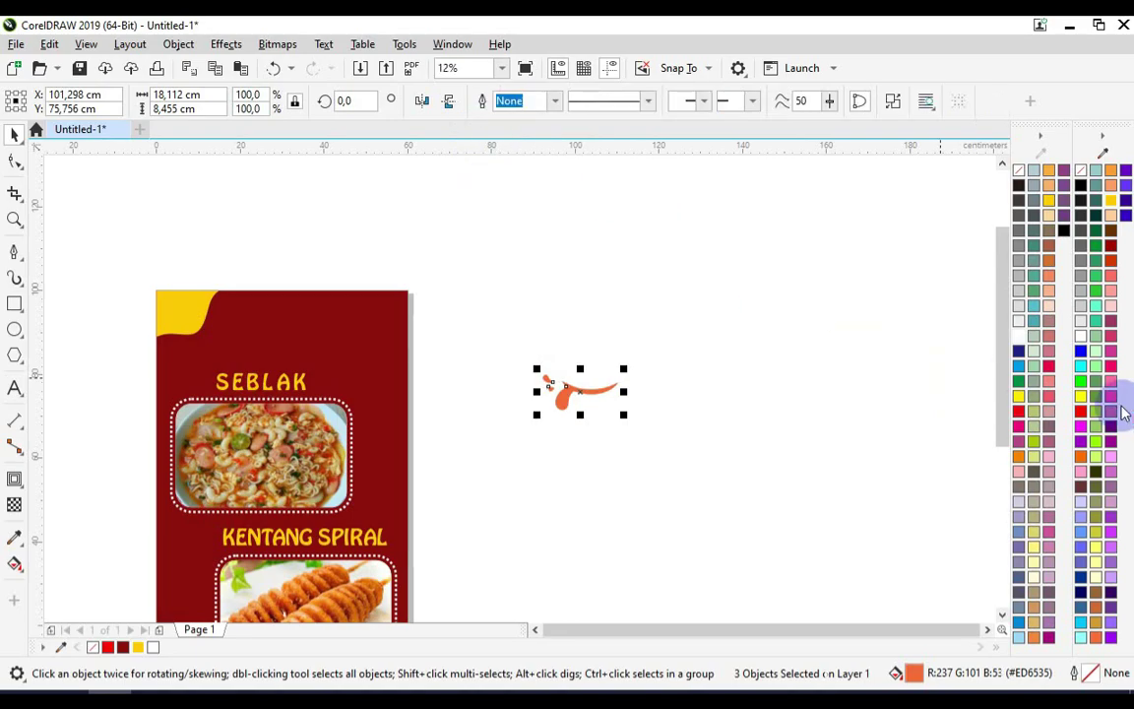
{"action": "left_click_drag", "start_coordinate": [139, 647], "coordinate": [353, 349]}
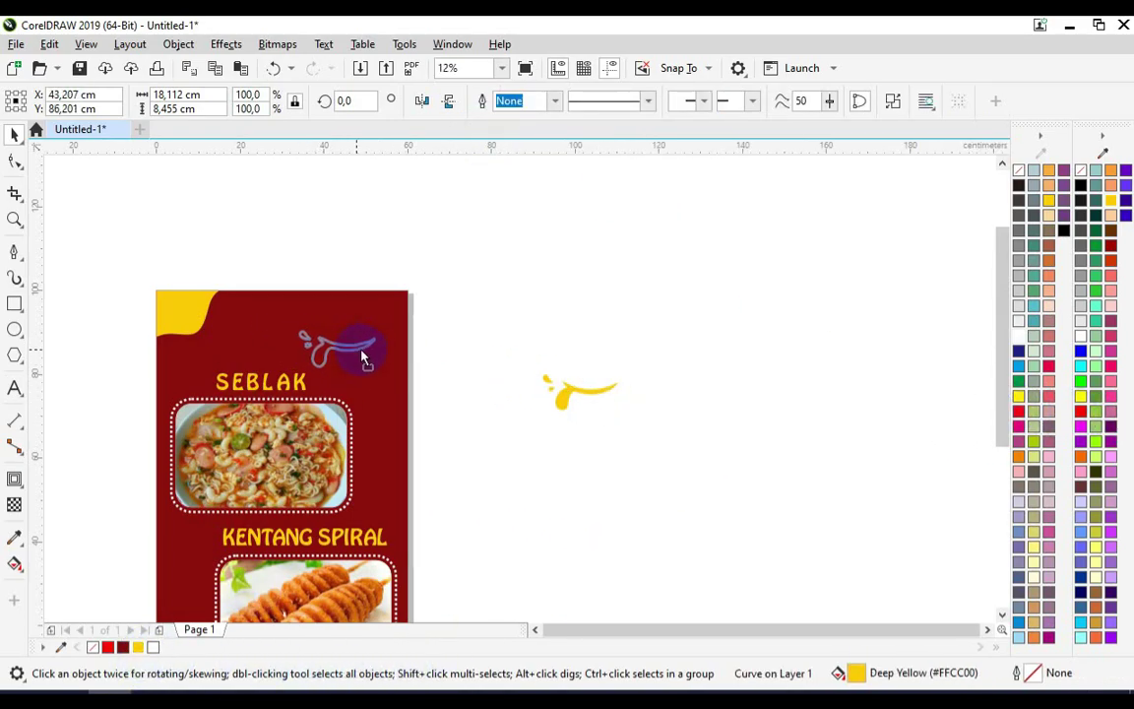
{"action": "scroll", "coordinate": [342, 324], "scroll_direction": "up", "scroll_amount": 2}
Scale the yellow smile curve up proportionally to about 23 cm wide
{"action": "left_click_drag", "start_coordinate": [264, 333], "coordinate": [118, 368]}
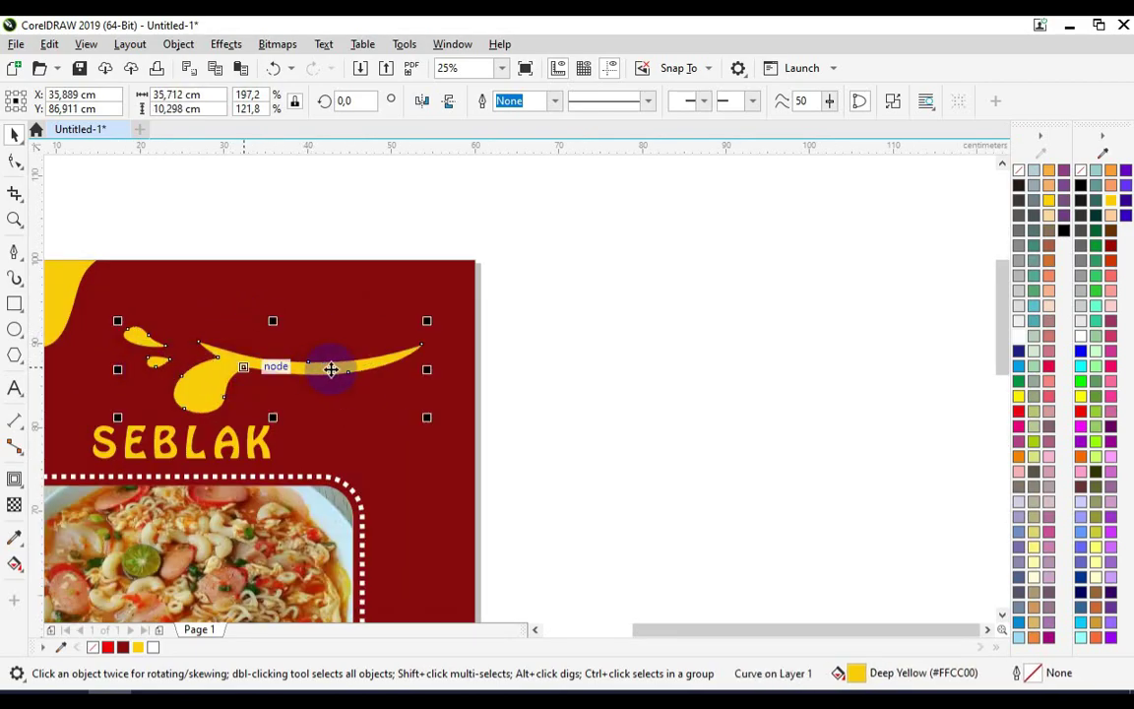
{"action": "key", "text": "ctrl+z"}
{"action": "left_click_drag", "start_coordinate": [427, 321], "coordinate": [448, 313]}
{"action": "scroll", "coordinate": [554, 362], "scroll_direction": "down", "scroll_amount": 1}
{"action": "left_click", "coordinate": [554, 365]}
Duplicate the "SEBLAK" title above the smile curve and replace its text with "KANG DESAIN" and "SNACK" on two lines
{"action": "scroll", "coordinate": [448, 320], "scroll_direction": "up", "scroll_amount": 1}
{"action": "left_click_drag", "start_coordinate": [362, 482], "coordinate": [450, 329]}
{"action": "double_click", "coordinate": [449, 332]}
{"action": "key", "text": "ctrl+a"}
{"action": "type", "text": "KANG"}
{"action": "type", "text": " DESAIN "}
{"action": "type", "text": "SNACK"}
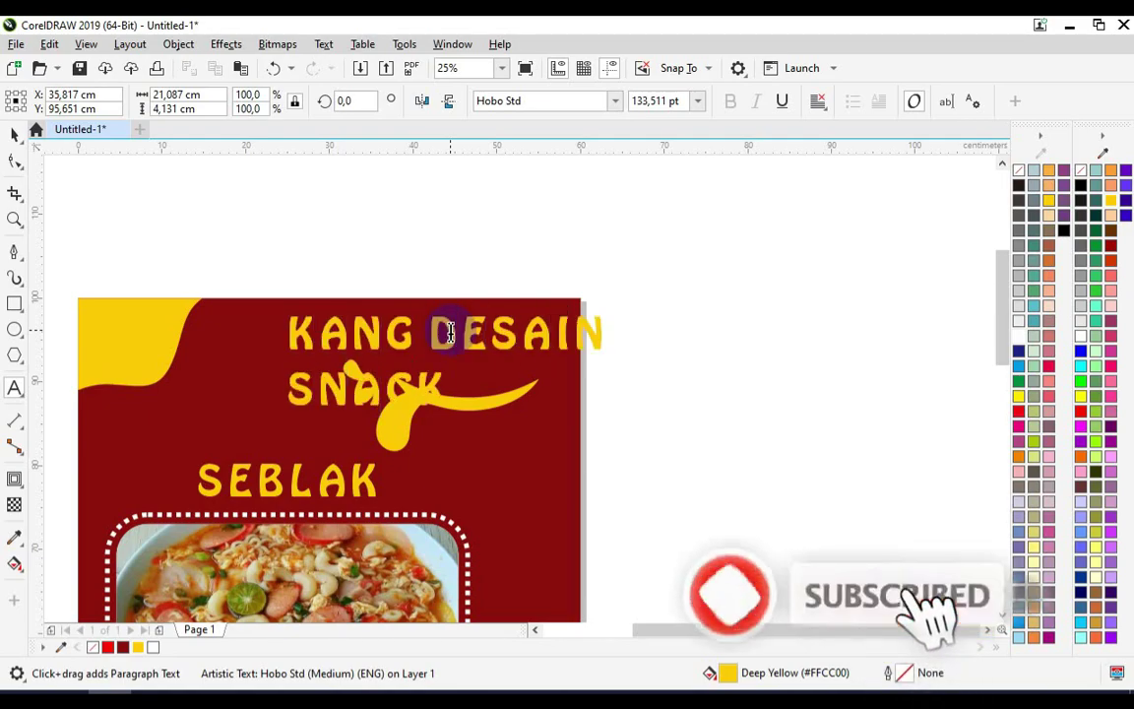
Tighten the letter spacing of the "KANG DESAIN SNACK" text and scale it down to about 93 pt above the smile
{"action": "left_click", "coordinate": [15, 161]}
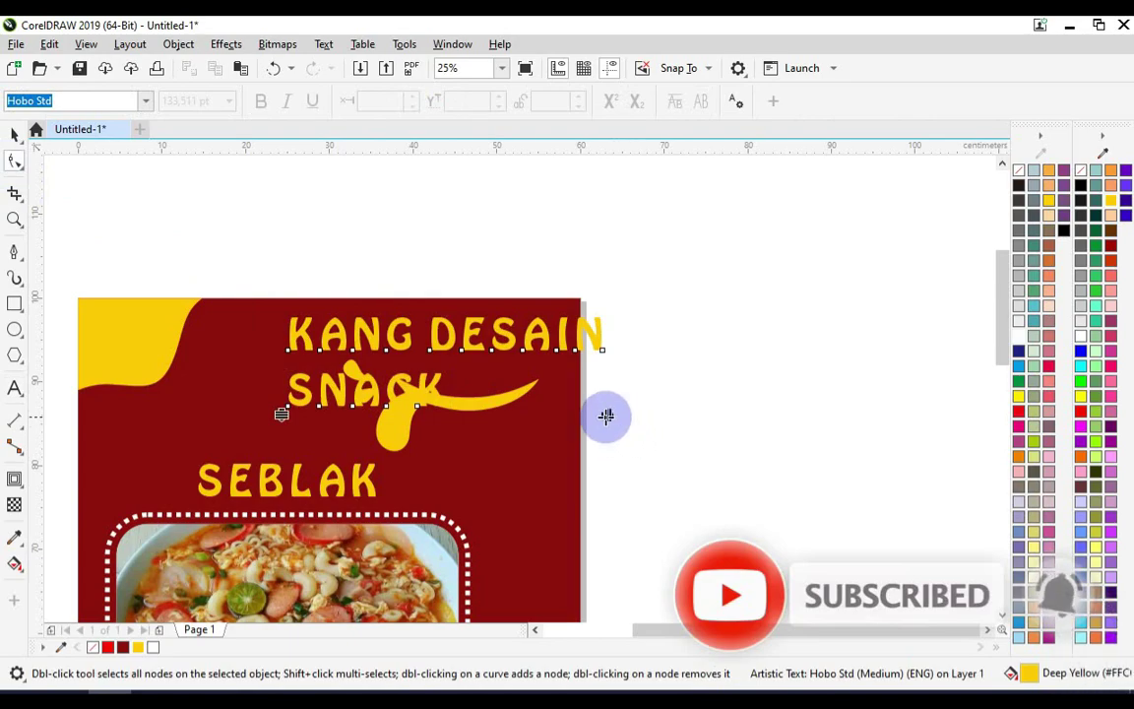
{"action": "left_click_drag", "start_coordinate": [552, 417], "coordinate": [548, 414]}
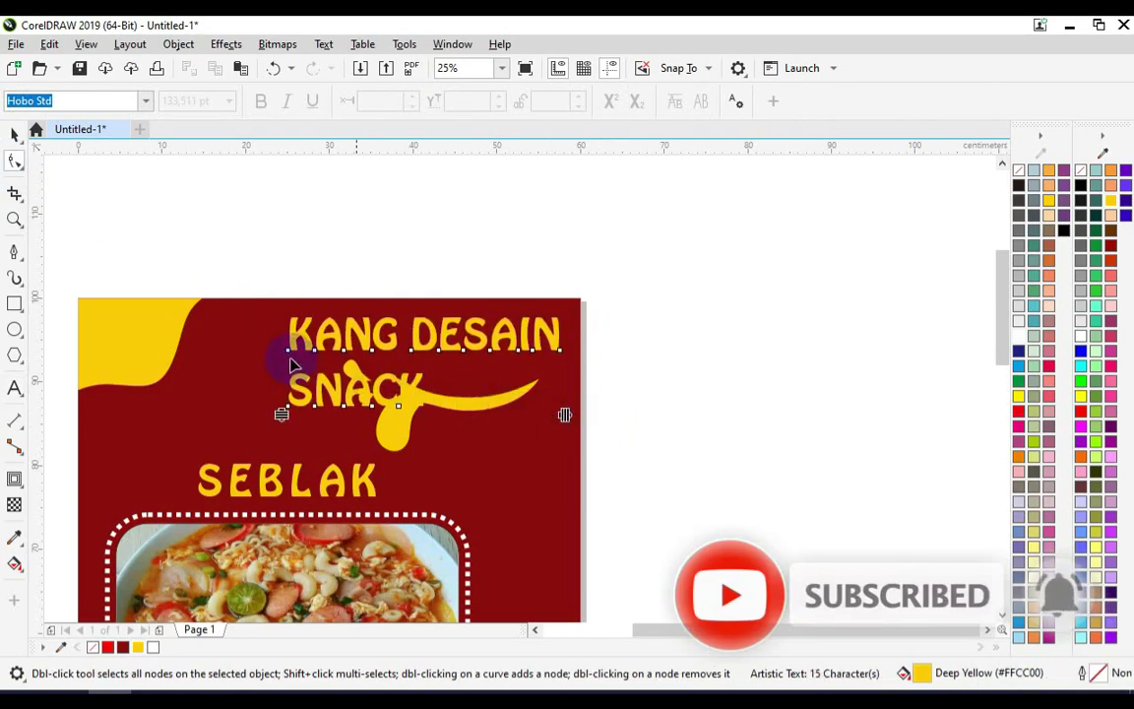
{"action": "left_click", "coordinate": [12, 138]}
{"action": "left_click_drag", "start_coordinate": [566, 309], "coordinate": [473, 333]}
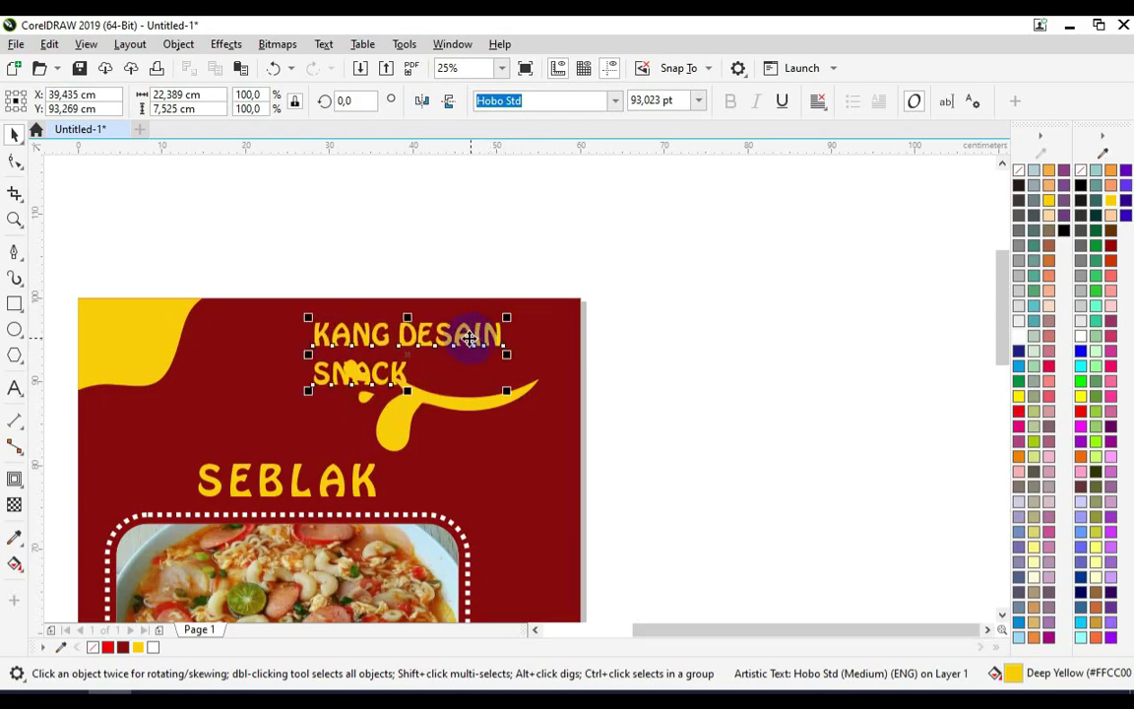
{"action": "left_click", "coordinate": [434, 290]}
Separate "SNACK" from the first line, place it beneath "DESAIN", and shift the smile curve left by about 2 cm
{"action": "scroll", "coordinate": [431, 350], "scroll_direction": "up", "scroll_amount": 1}
{"action": "left_click_drag", "start_coordinate": [377, 407], "coordinate": [571, 386]}
{"action": "left_click_drag", "start_coordinate": [539, 451], "coordinate": [507, 450]}
{"action": "scroll", "coordinate": [563, 373], "scroll_direction": "down", "scroll_amount": 1}
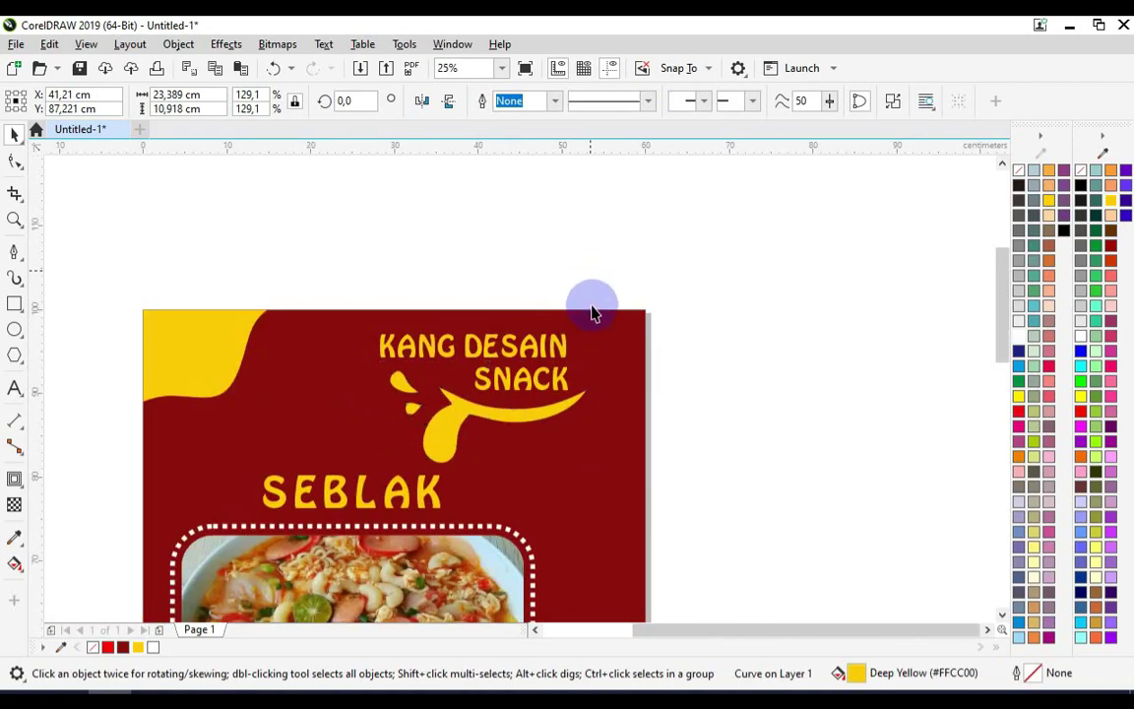
{"action": "left_click", "coordinate": [592, 298]}
Right-align the "KANG DESAIN" line with the "SNACK" line
{"action": "scroll", "coordinate": [562, 374], "scroll_direction": "up", "scroll_amount": 2}
{"action": "left_click_drag", "start_coordinate": [565, 402], "coordinate": [607, 407]}
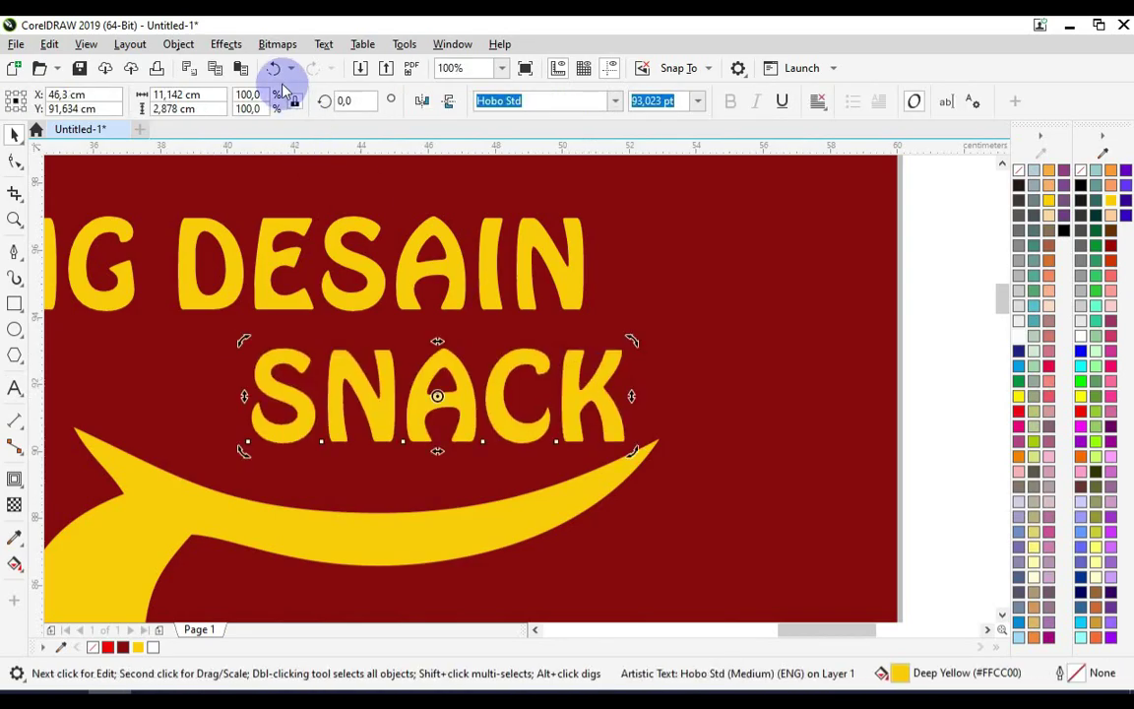
{"action": "left_click", "coordinate": [562, 284]}
{"action": "left_click", "coordinate": [599, 385], "text": "shift"}
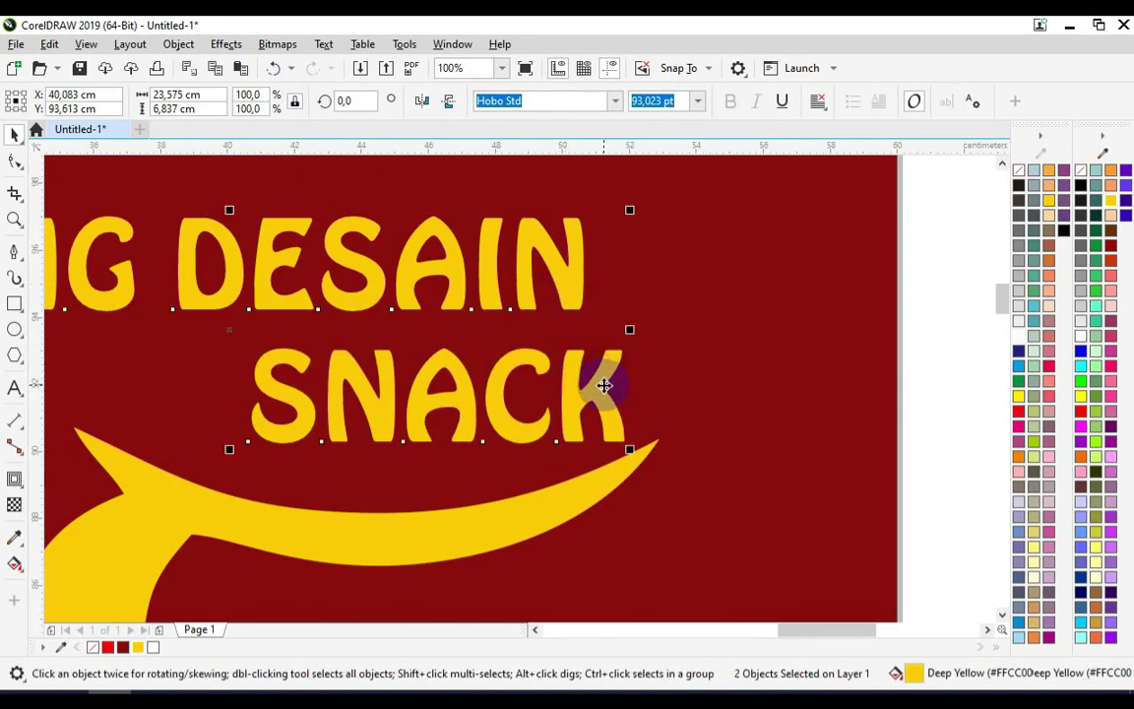
{"action": "scroll", "coordinate": [726, 356], "scroll_direction": "down", "scroll_amount": 2}
{"action": "key", "text": "Escape"}
Change the "KANG DESAIN" and "SNACK" lines to Montserrat ExtraBold and scale them to about 86 pt
{"action": "scroll", "coordinate": [672, 369], "scroll_direction": "up", "scroll_amount": 1}
{"action": "left_click", "coordinate": [581, 332]}
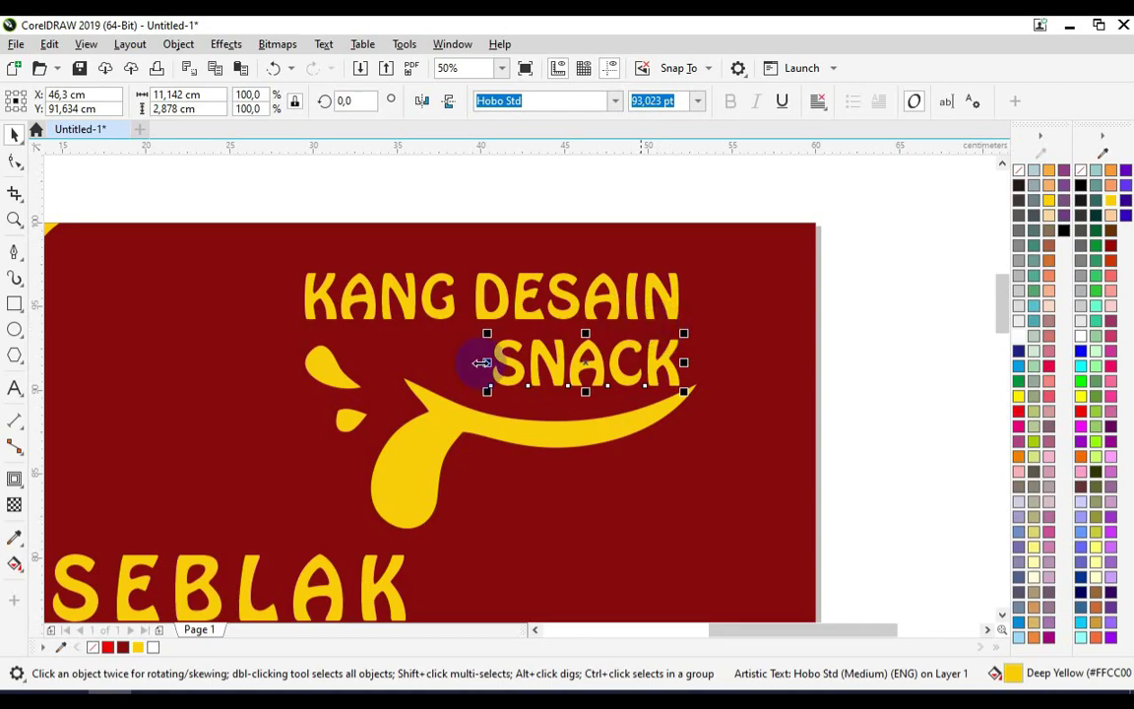
{"action": "left_click", "coordinate": [677, 315], "text": "shift"}
{"action": "scroll", "coordinate": [675, 306], "scroll_direction": "up", "scroll_amount": 2}
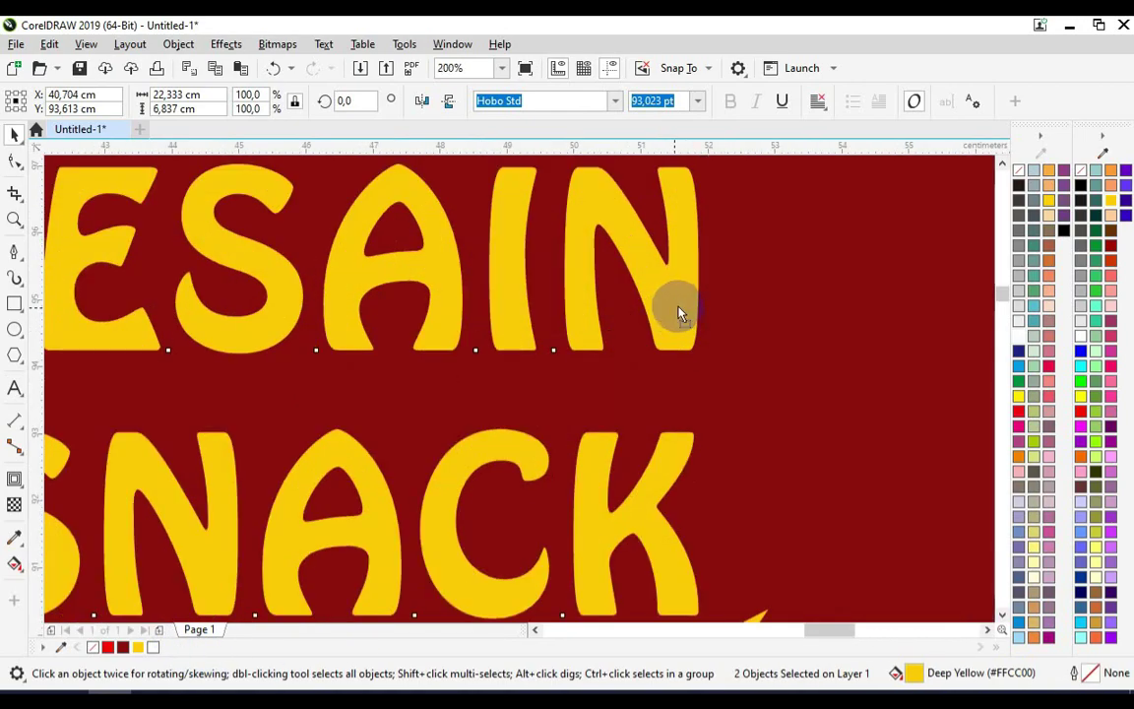
{"action": "scroll", "coordinate": [696, 271], "scroll_direction": "down", "scroll_amount": 1}
{"action": "left_click", "coordinate": [615, 100]}
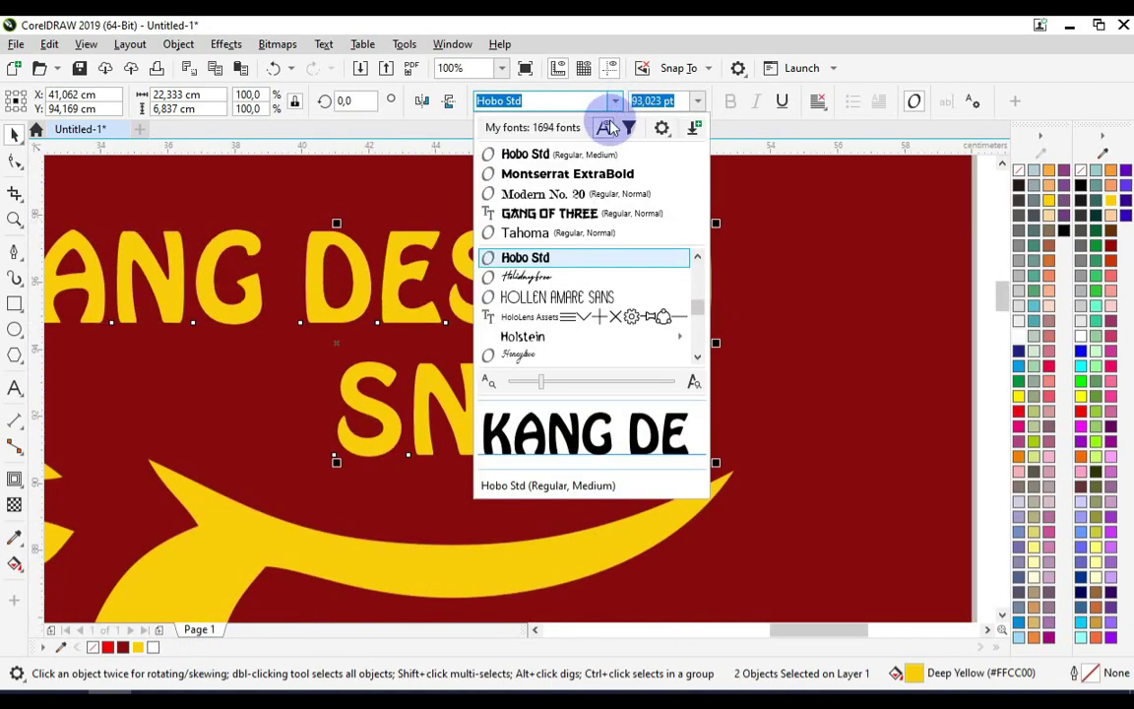
{"action": "left_click", "coordinate": [635, 173]}
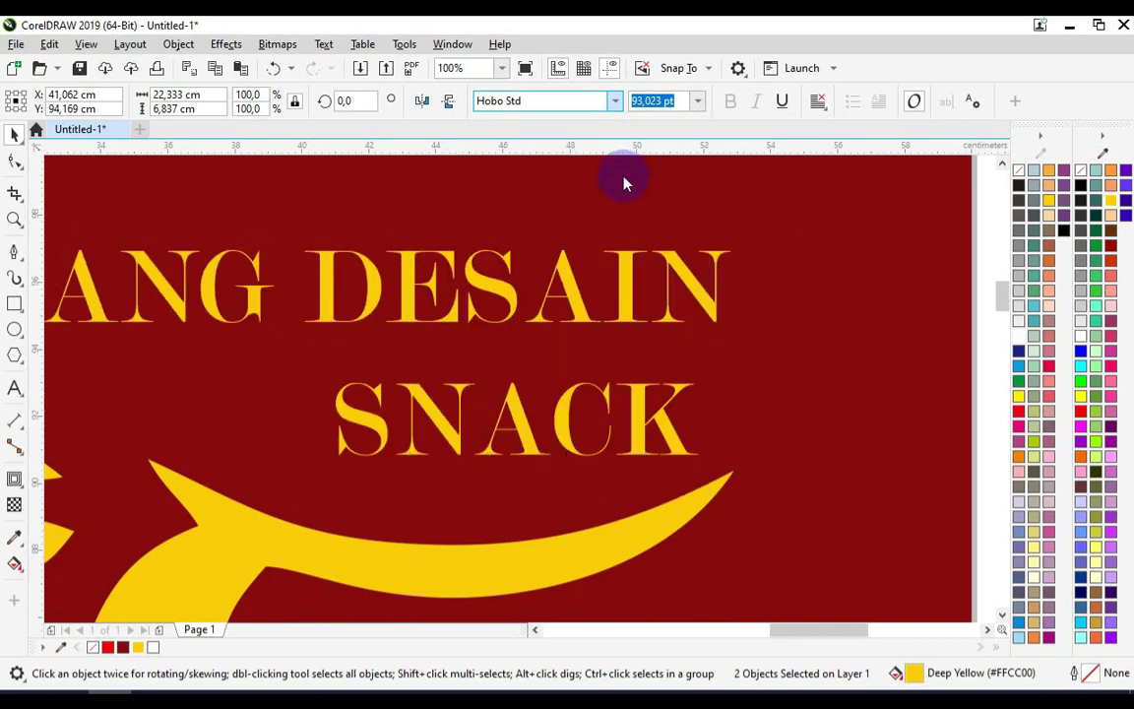
{"action": "scroll", "coordinate": [721, 288], "scroll_direction": "down", "scroll_amount": 1}
{"action": "left_click_drag", "start_coordinate": [730, 264], "coordinate": [704, 279]}
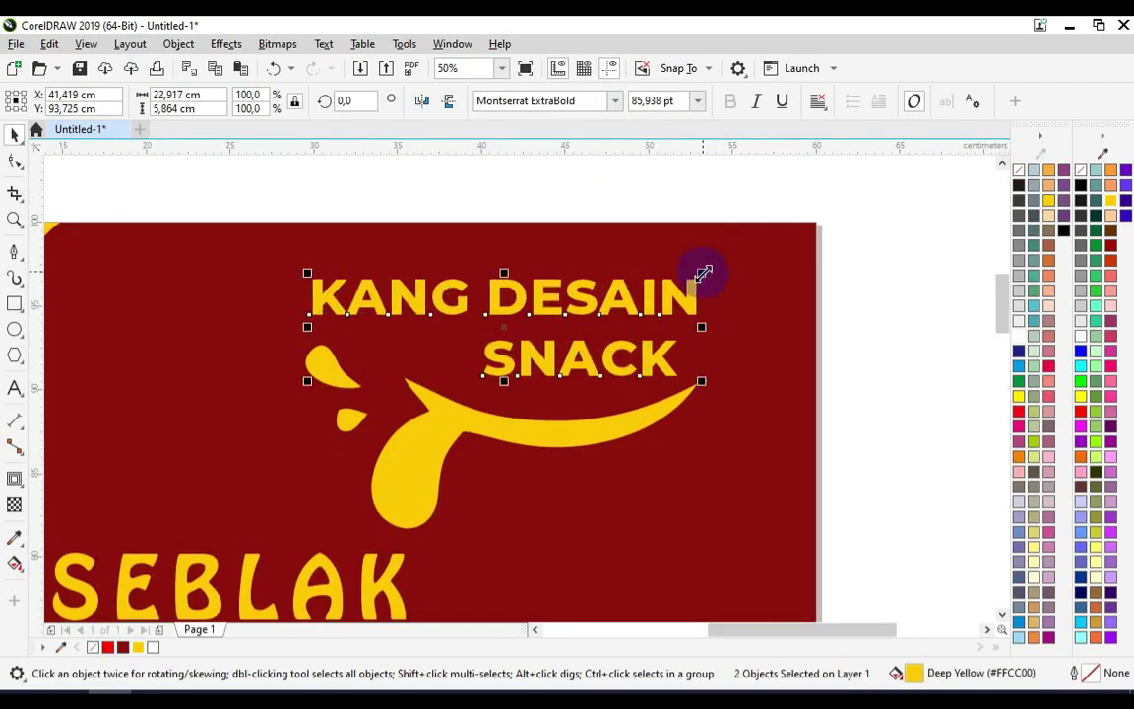
Shift "SNACK" to line up with the end of "KANG DESAIN" and move the whole logo closer to the banner's right edge
{"action": "scroll", "coordinate": [705, 280], "scroll_direction": "up", "scroll_amount": 1}
{"action": "mouse_move", "coordinate": [643, 433]}
{"action": "left_mouse_down"}
{"action": "mouse_move", "coordinate": [576, 446]}
{"action": "mouse_move", "coordinate": [670, 428]}
{"action": "mouse_move", "coordinate": [662, 429]}
{"action": "left_mouse_up"}
{"action": "scroll", "coordinate": [678, 372], "scroll_direction": "down", "scroll_amount": 2}
{"action": "left_click_drag", "start_coordinate": [807, 292], "coordinate": [470, 479]}
{"action": "scroll", "coordinate": [657, 407], "scroll_direction": "up", "scroll_amount": 1}
{"action": "left_click_drag", "start_coordinate": [635, 443], "coordinate": [675, 437]}
{"action": "scroll", "coordinate": [696, 296], "scroll_direction": "down", "scroll_amount": 1}
{"action": "left_click", "coordinate": [774, 307]}
{"action": "scroll", "coordinate": [499, 271], "scroll_direction": "down", "scroll_amount": 1}
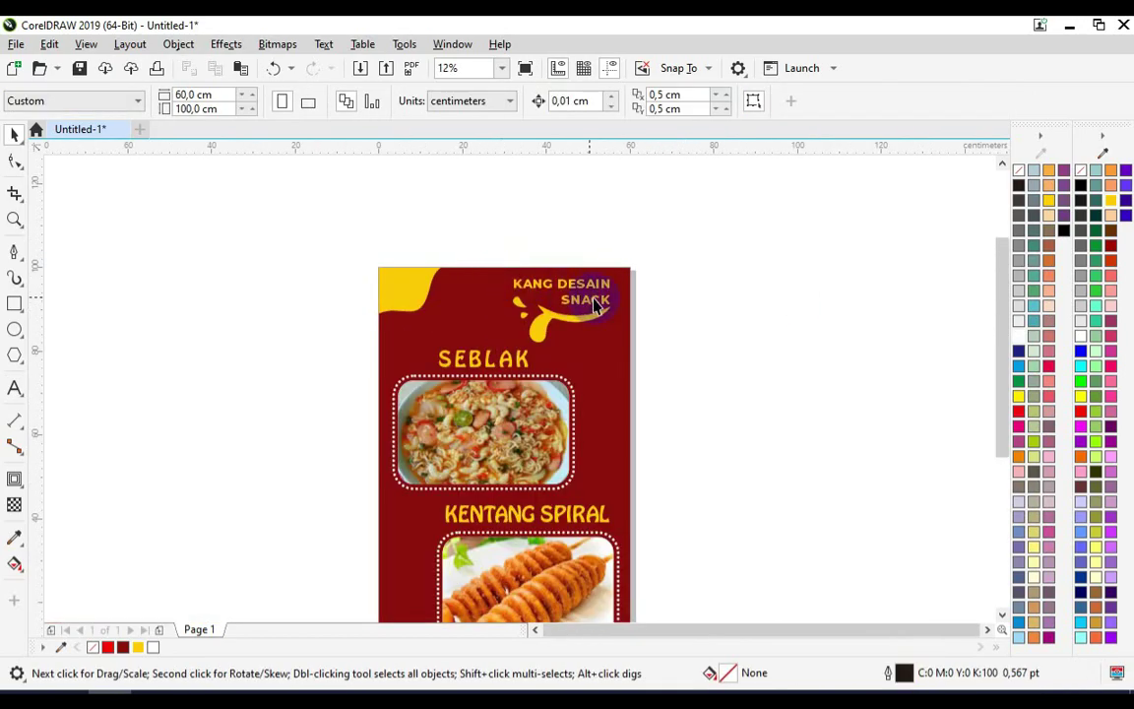
Draw a circle about 1.4 cm in diameter on the red area right of the seblak photo and fill it white
{"action": "scroll", "coordinate": [608, 307], "scroll_direction": "up", "scroll_amount": 1}
{"action": "scroll", "coordinate": [630, 307], "scroll_direction": "down", "scroll_amount": 2}
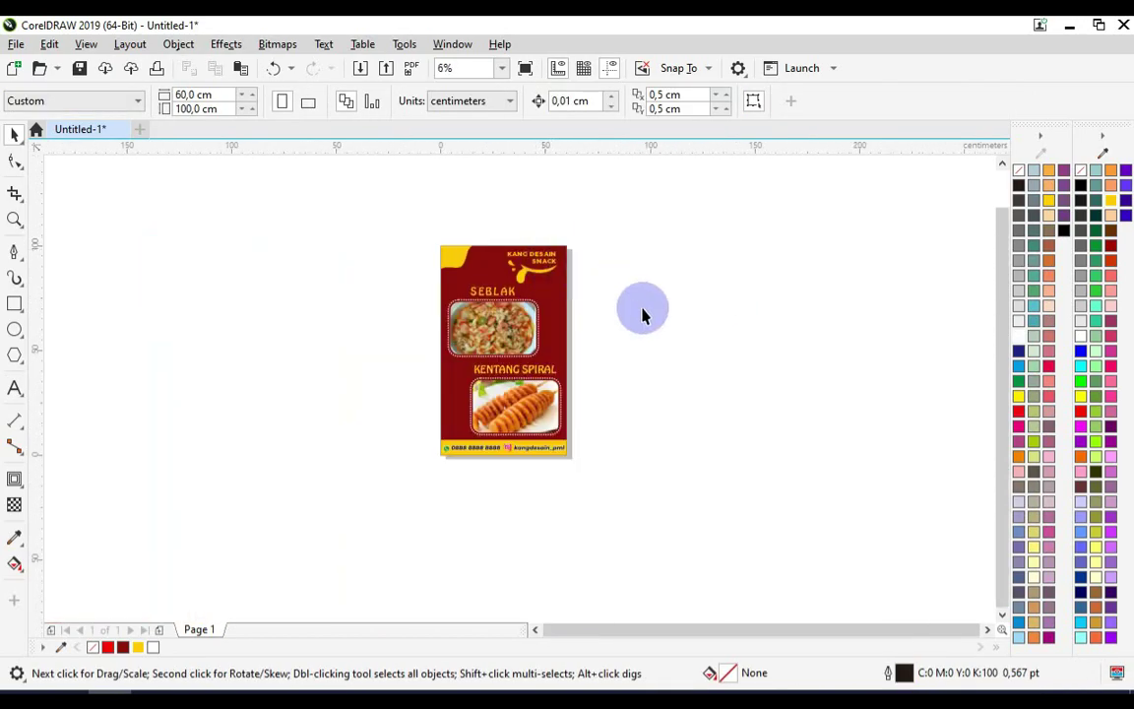
{"action": "scroll", "coordinate": [557, 310], "scroll_direction": "up", "scroll_amount": 2}
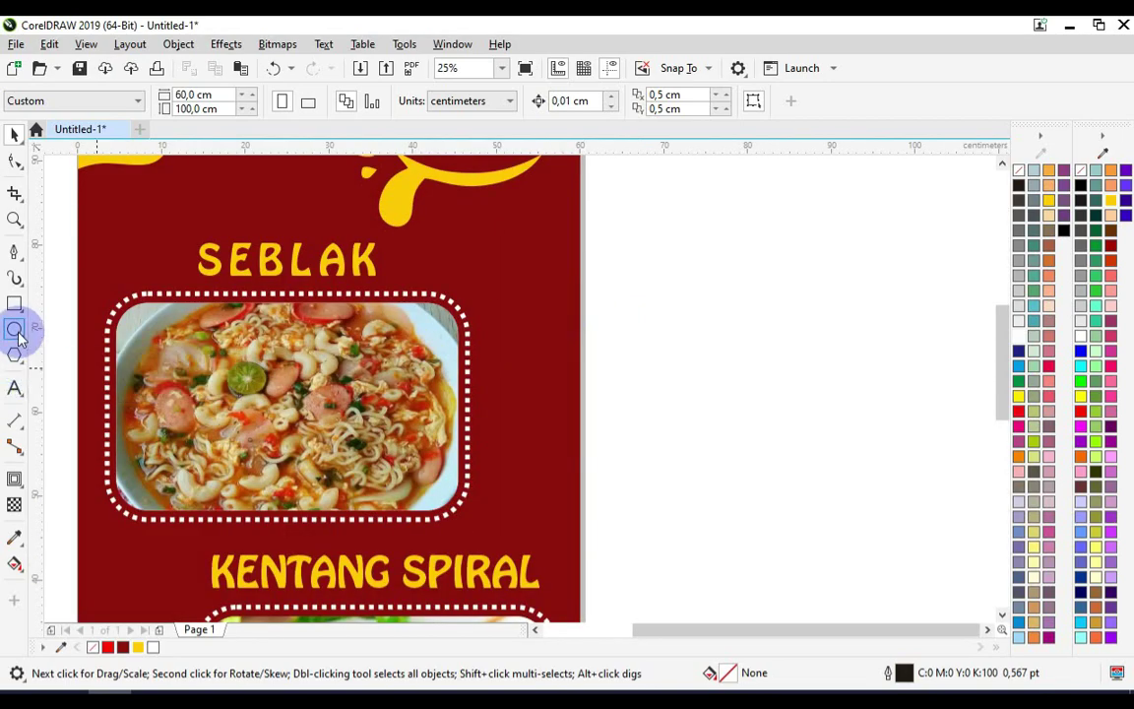
{"action": "left_click", "coordinate": [17, 338]}
{"action": "scroll", "coordinate": [511, 339], "scroll_direction": "up", "scroll_amount": 1}
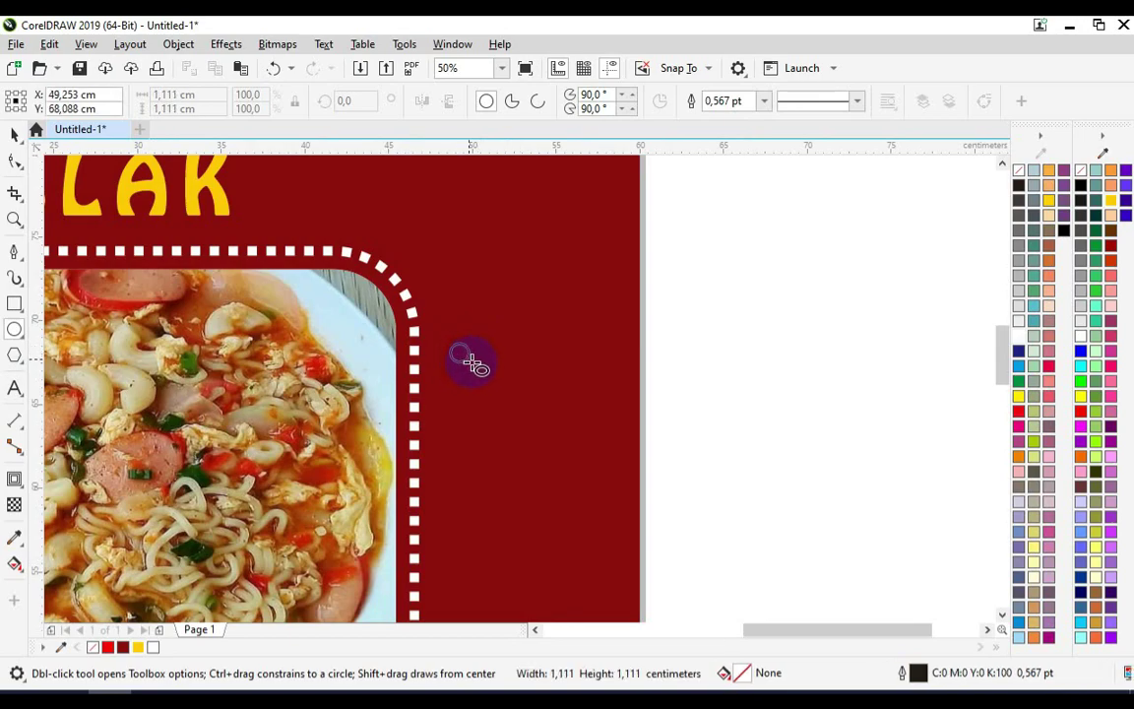
{"action": "scroll", "coordinate": [532, 369], "scroll_direction": "up", "scroll_amount": 1}
{"action": "scroll", "coordinate": [425, 340], "scroll_direction": "up", "scroll_amount": 1}
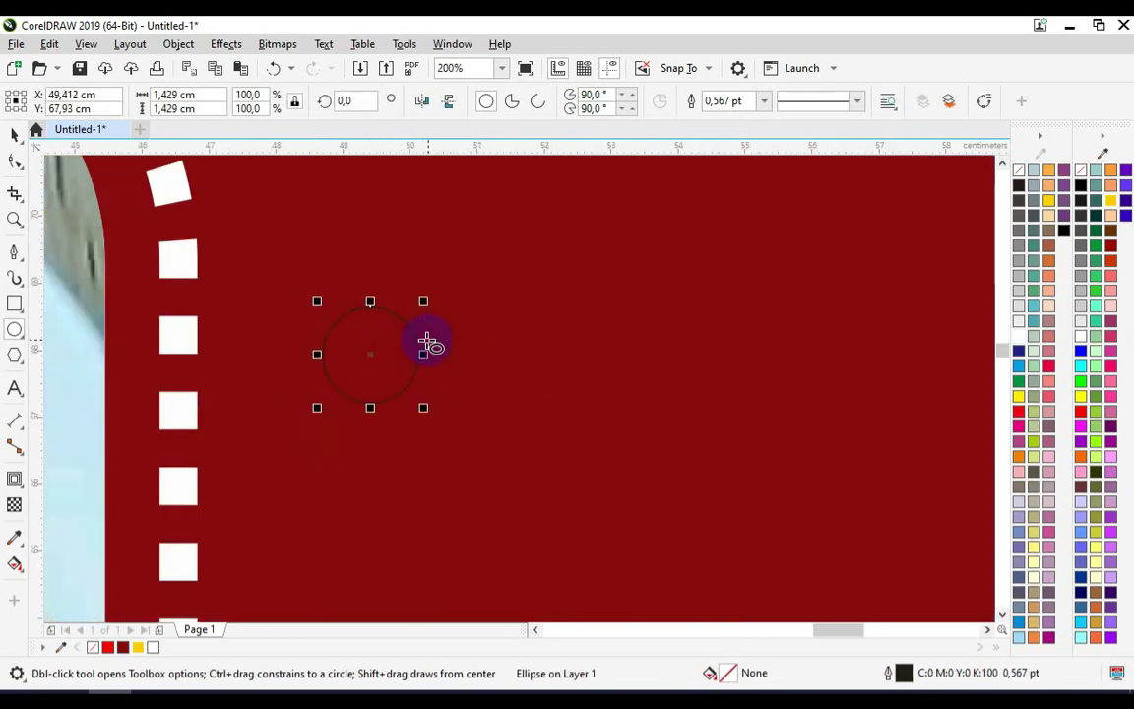
{"action": "left_click", "coordinate": [15, 133]}
{"action": "scroll", "coordinate": [433, 327], "scroll_direction": "up", "scroll_amount": 1}
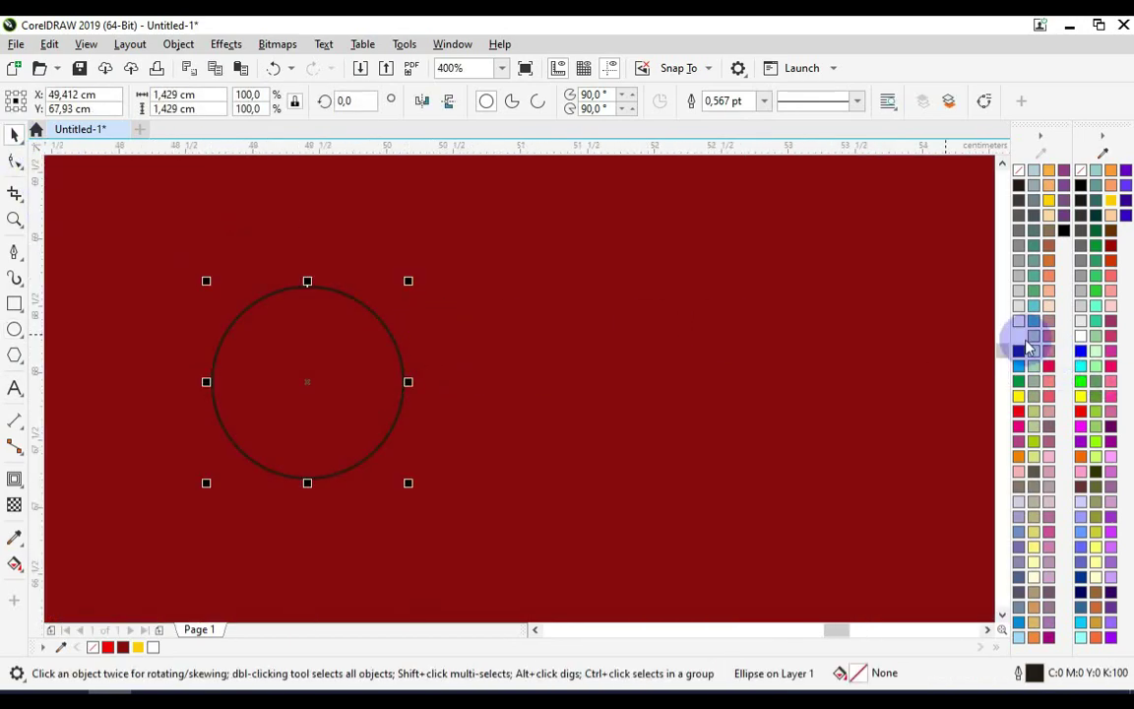
{"action": "left_click", "coordinate": [1024, 345]}
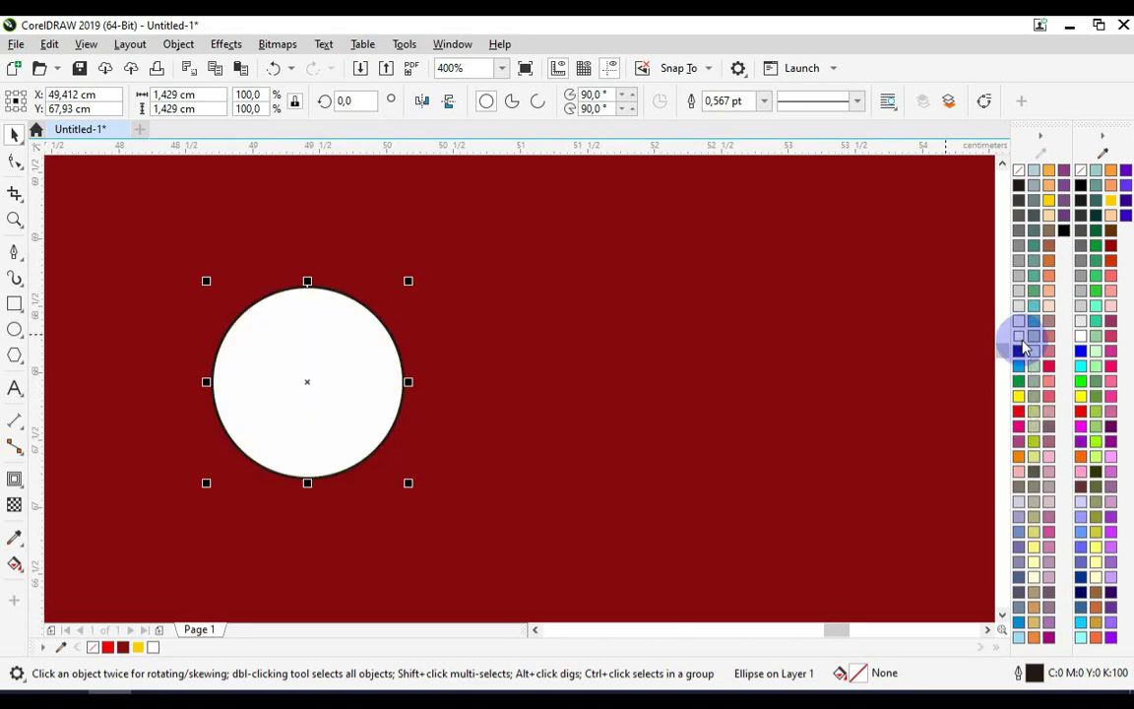
Remove the white circle's outline and copy the circle sideways into an evenly spaced row of four
{"action": "left_click", "coordinate": [763, 101]}
{"action": "left_click", "coordinate": [734, 119]}
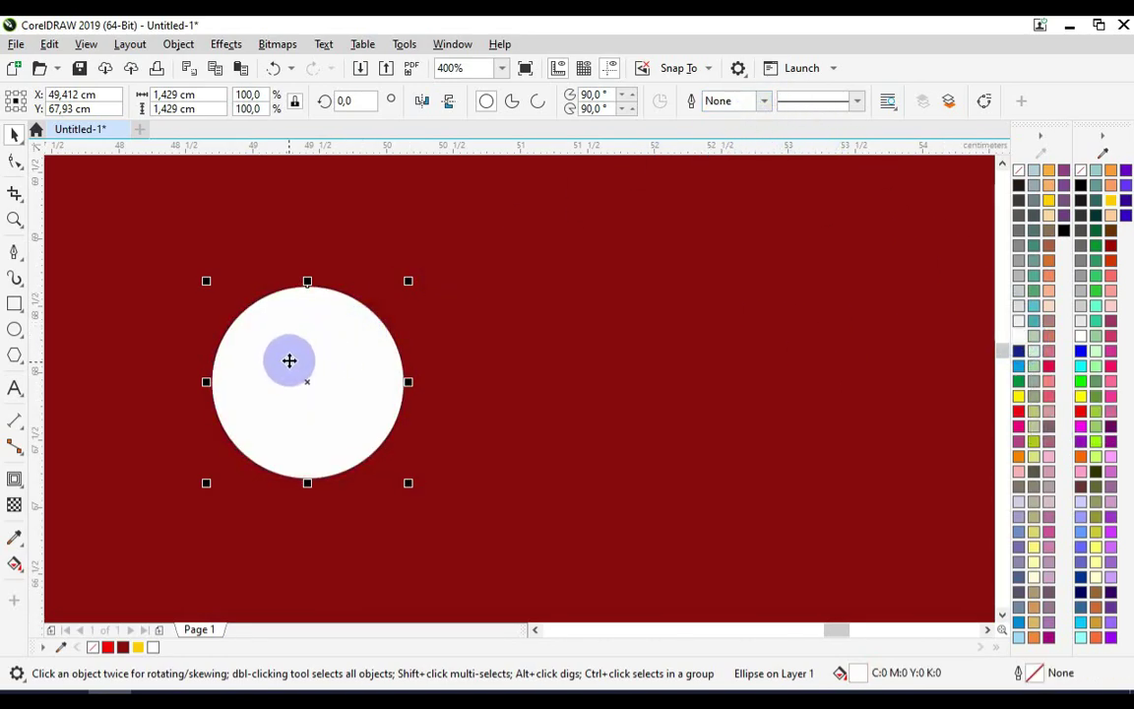
{"action": "scroll", "coordinate": [283, 356], "scroll_direction": "down", "scroll_amount": 1}
{"action": "left_click_drag", "start_coordinate": [284, 354], "coordinate": [744, 364]}
{"action": "scroll", "coordinate": [466, 324], "scroll_direction": "down", "scroll_amount": 2}
Group the four white circles and copy the row downward until there are four rows
{"action": "left_click_drag", "start_coordinate": [783, 298], "coordinate": [355, 391]}
{"action": "right_click", "coordinate": [448, 346]}
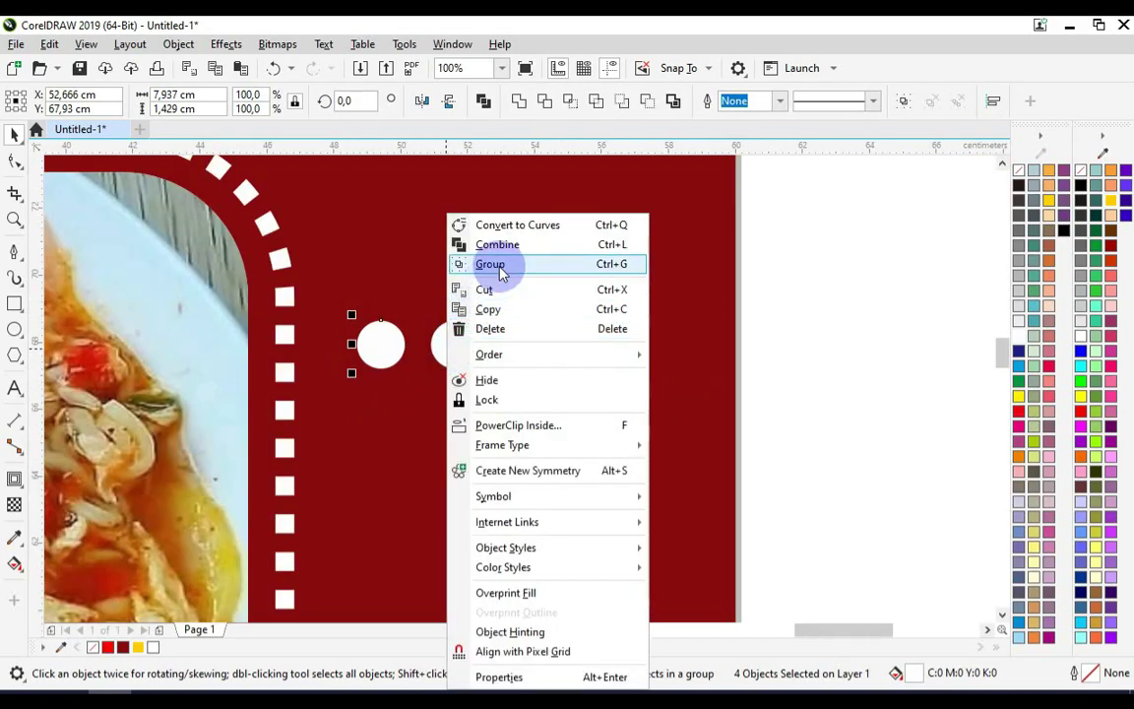
{"action": "left_click", "coordinate": [497, 266]}
{"action": "left_click_drag", "start_coordinate": [456, 347], "coordinate": [496, 415]}
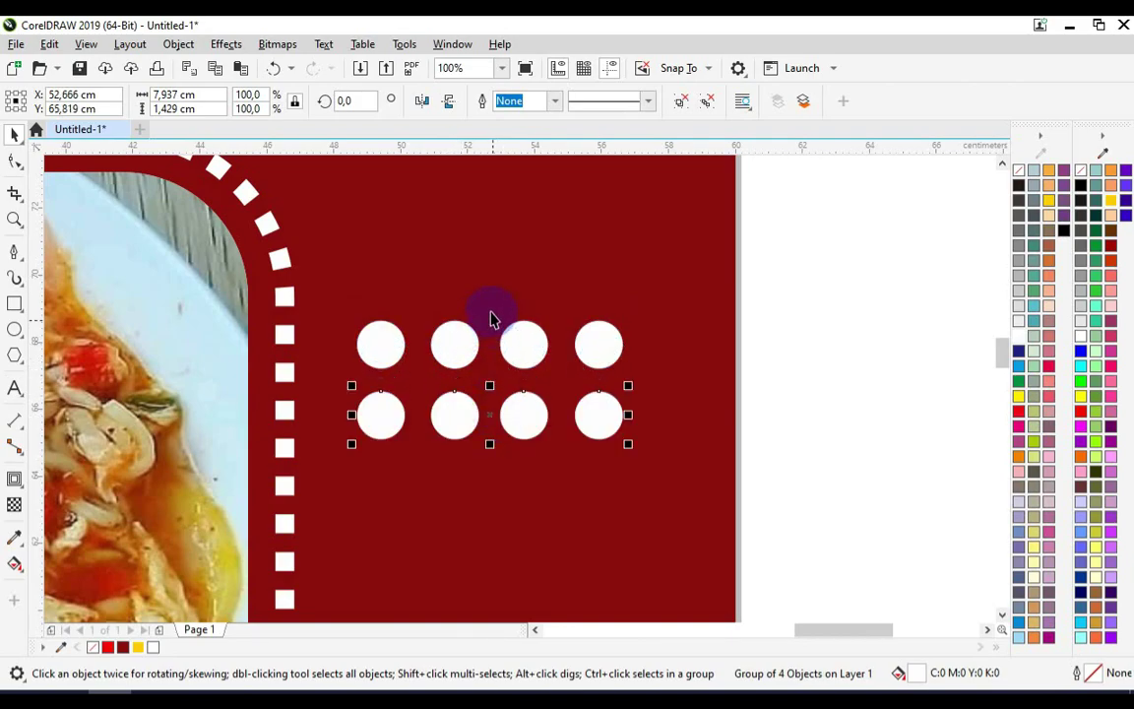
{"action": "key", "text": "ctrl+r"}
{"action": "key", "text": "ctrl+r"}
Group all four rows of dots and scale the dot grid down on the red area beside the seblak photo
{"action": "scroll", "coordinate": [730, 264], "scroll_direction": "down", "scroll_amount": 2}
{"action": "left_click_drag", "start_coordinate": [730, 258], "coordinate": [451, 451]}
{"action": "key", "text": "ctrl+g"}
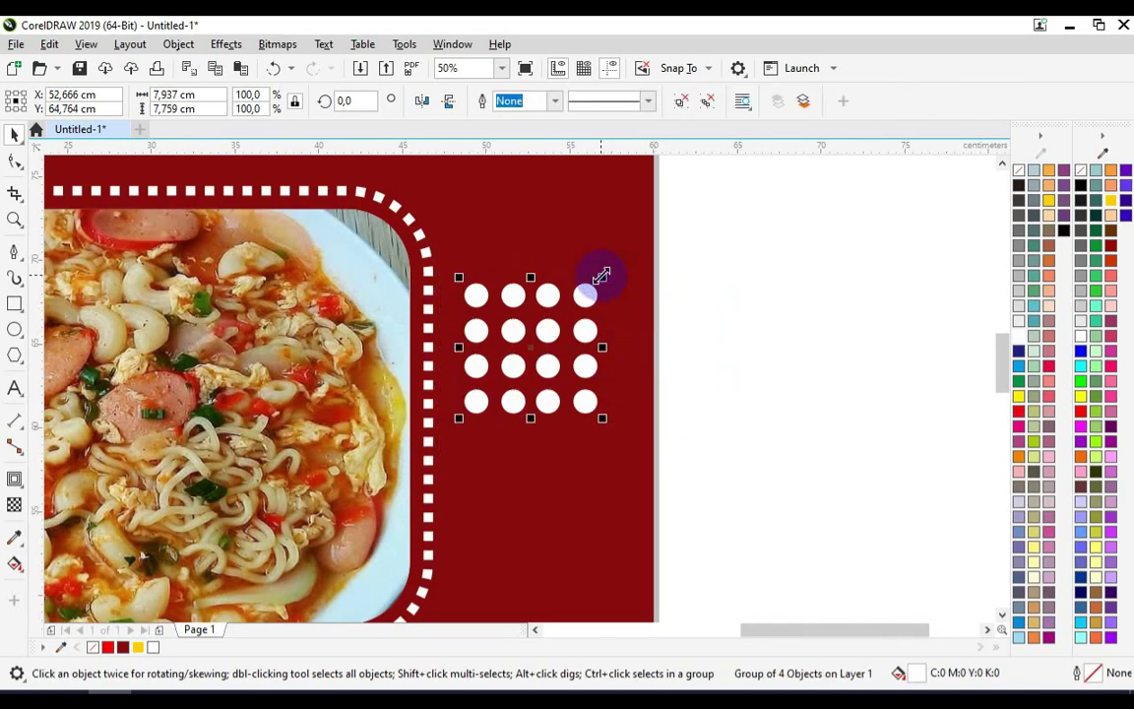
{"action": "key", "text": "ctrl+u"}
{"action": "right_click", "coordinate": [595, 299]}
{"action": "left_click", "coordinate": [729, 258]}
{"action": "left_click_drag", "start_coordinate": [730, 257], "coordinate": [435, 440]}
{"action": "right_click", "coordinate": [594, 296]}
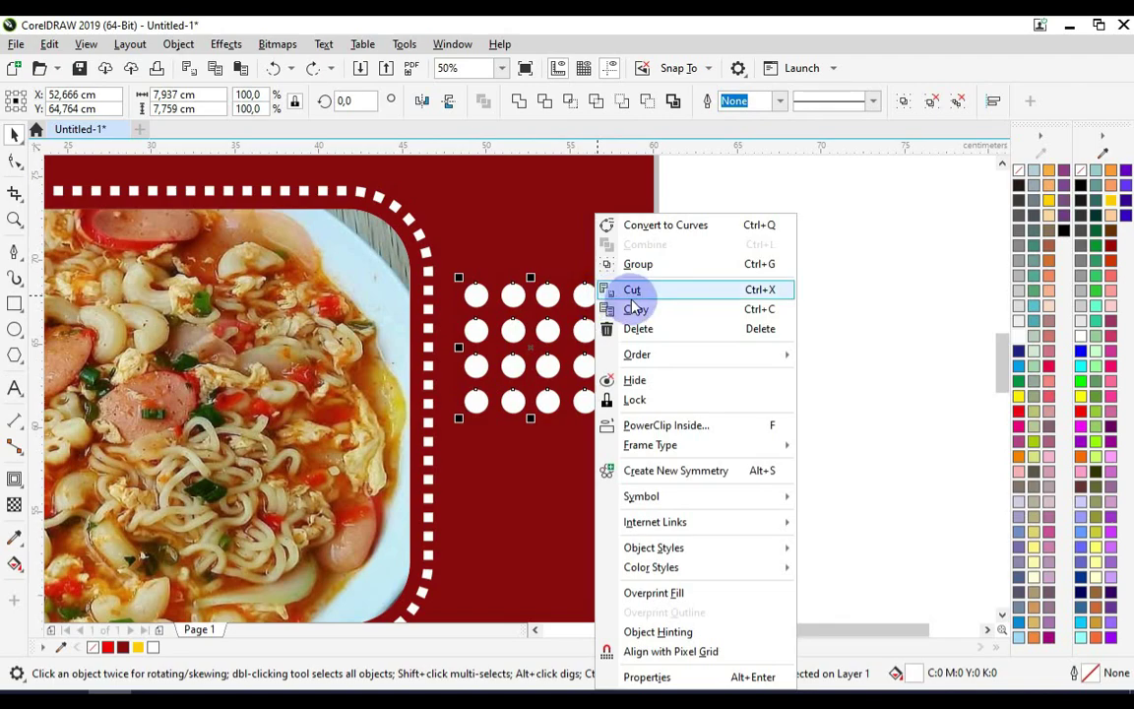
{"action": "left_click", "coordinate": [637, 264]}
{"action": "left_click_drag", "start_coordinate": [602, 278], "coordinate": [587, 338]}
{"action": "left_click", "coordinate": [694, 300]}
{"action": "scroll", "coordinate": [562, 298], "scroll_direction": "down", "scroll_amount": 1}
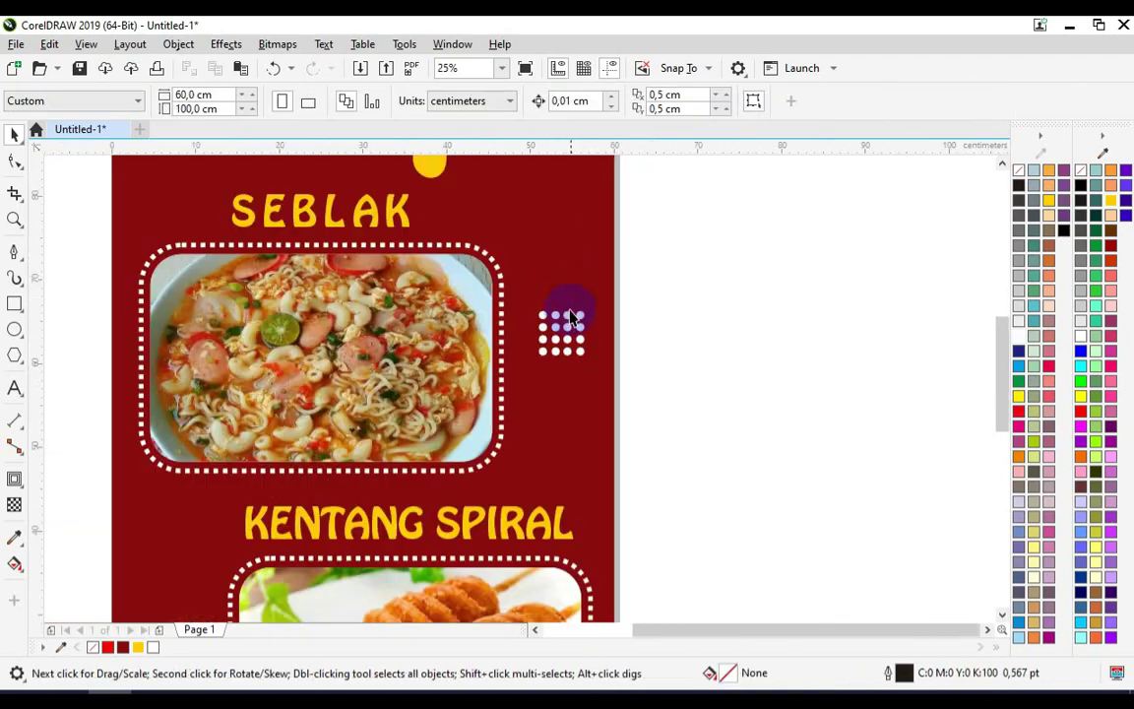
{"action": "scroll", "coordinate": [470, 393], "scroll_direction": "up", "scroll_amount": 1}
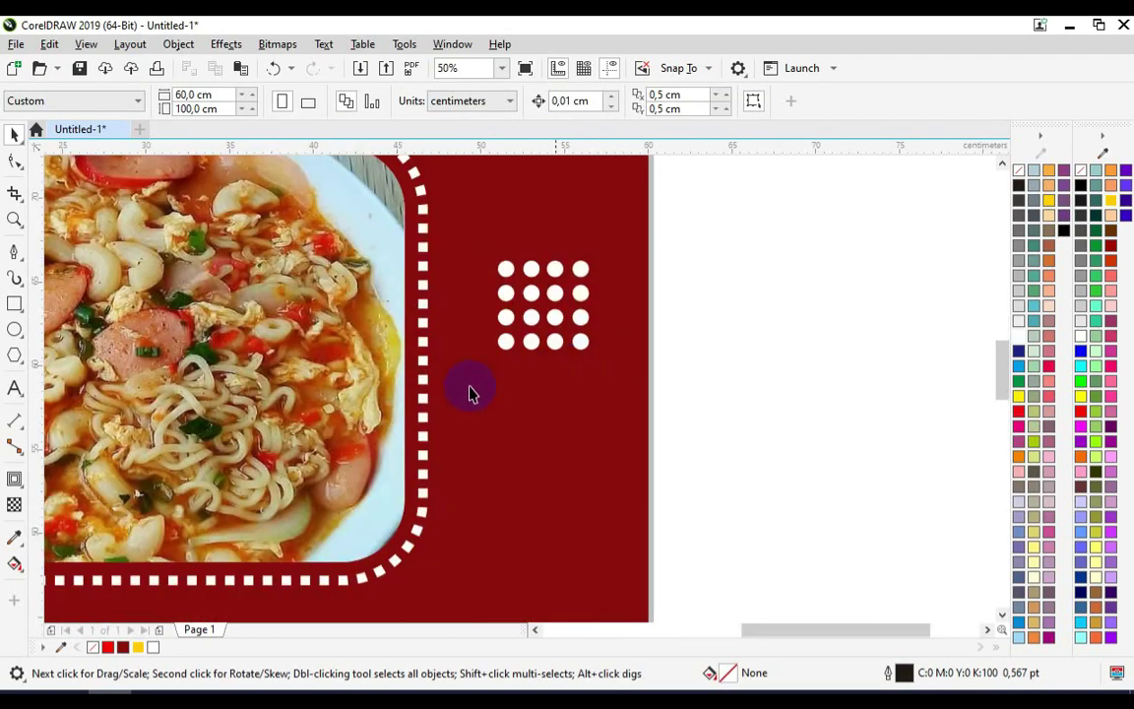
Draw a three-sided polygon about 2 cm wide and 1.7 cm high on the red area below the dot grid
{"action": "left_click", "coordinate": [14, 355]}
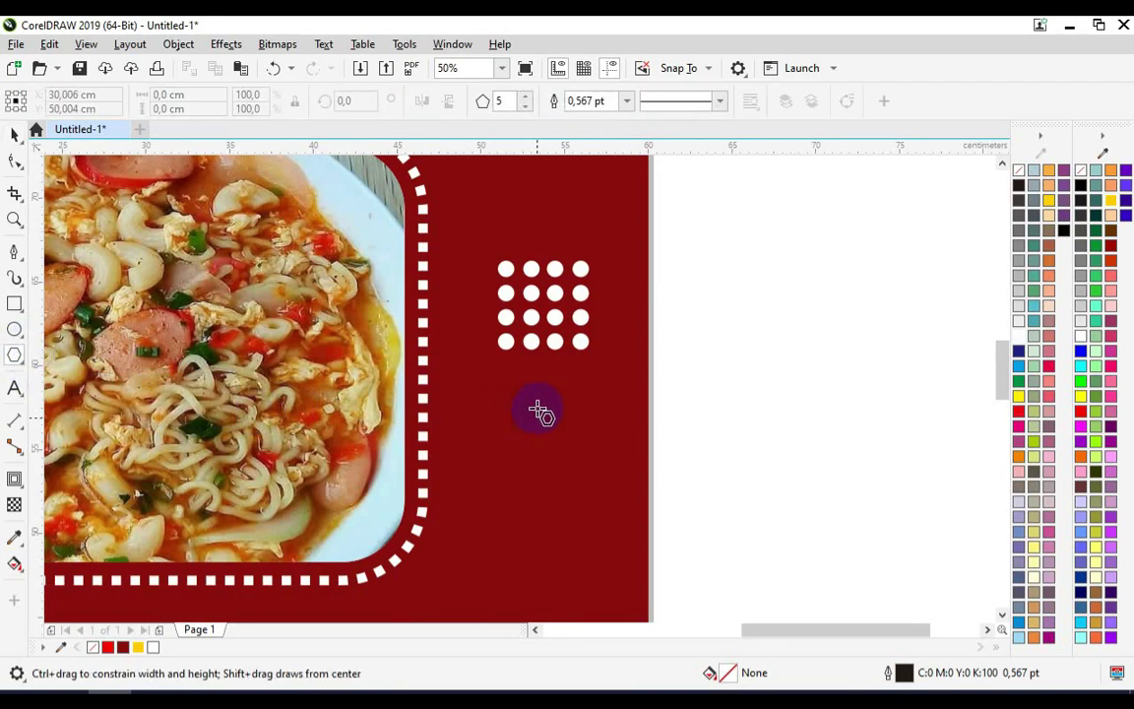
{"action": "left_click", "coordinate": [523, 107]}
{"action": "left_click", "coordinate": [523, 107]}
{"action": "left_click_drag", "start_coordinate": [485, 423], "coordinate": [522, 451]}
{"action": "scroll", "coordinate": [521, 452], "scroll_direction": "up", "scroll_amount": 1}
{"action": "left_click", "coordinate": [13, 138]}
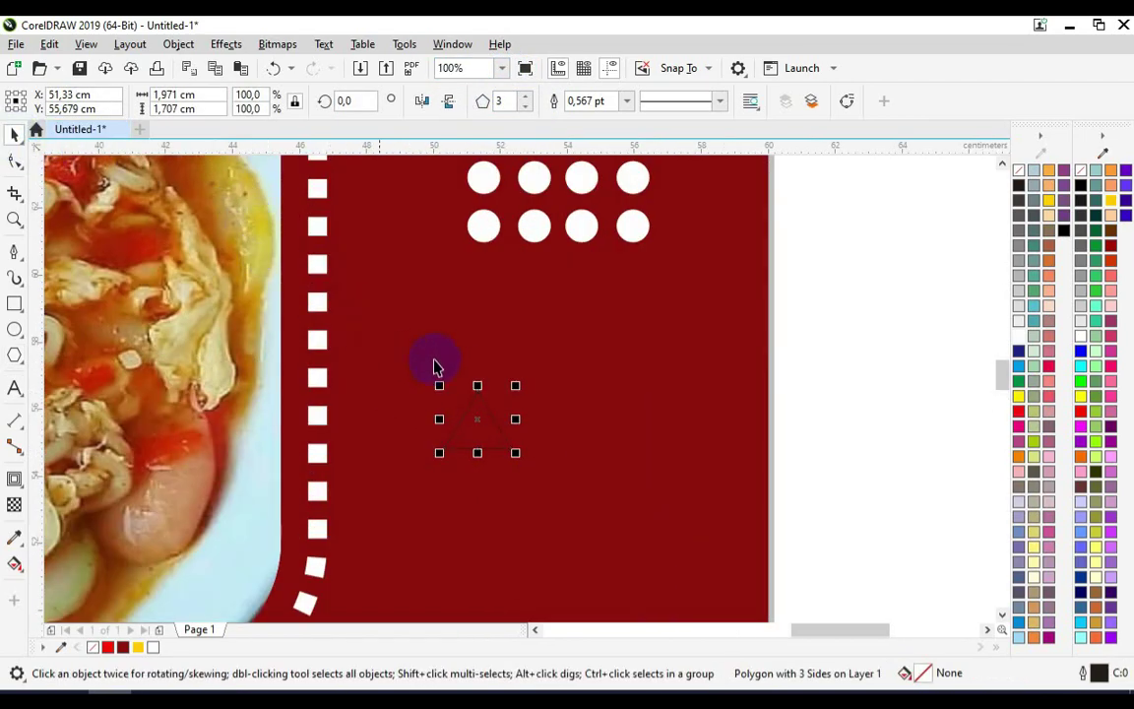
Fill the triangle below the dot grid white and remove its outline
{"action": "scroll", "coordinate": [481, 425], "scroll_direction": "up", "scroll_amount": 2}
{"action": "left_click", "coordinate": [1021, 337]}
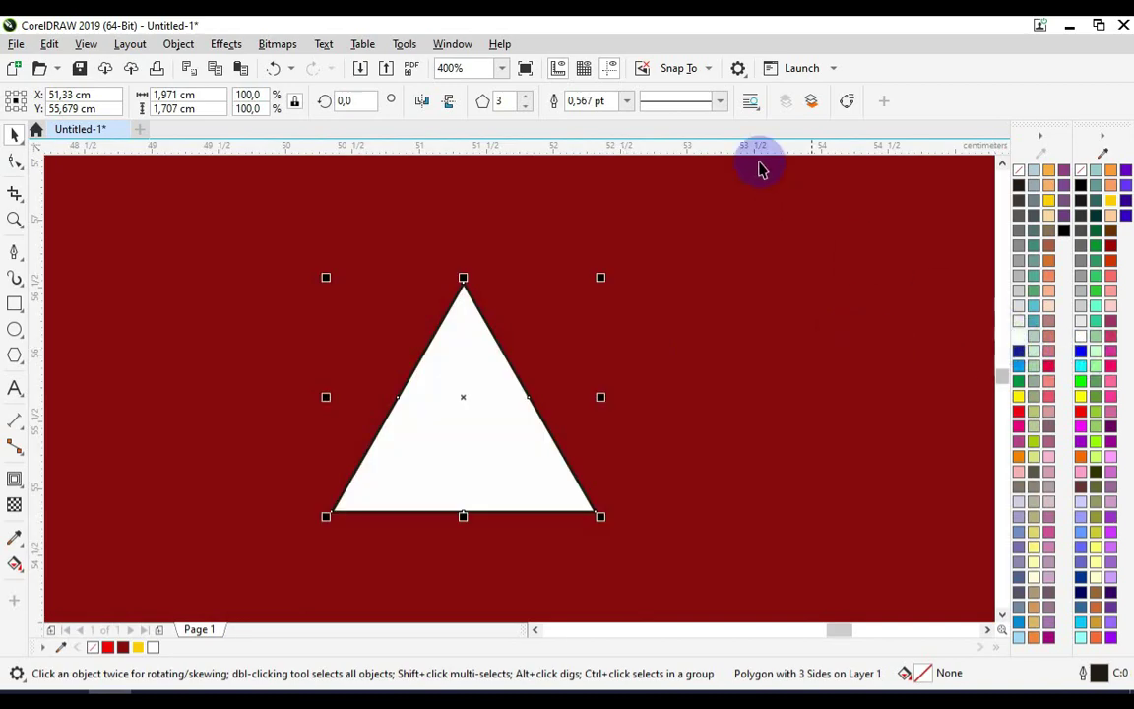
{"action": "left_click", "coordinate": [626, 102]}
{"action": "scroll", "coordinate": [622, 119], "scroll_direction": "up", "scroll_amount": 2}
{"action": "left_click", "coordinate": [585, 118]}
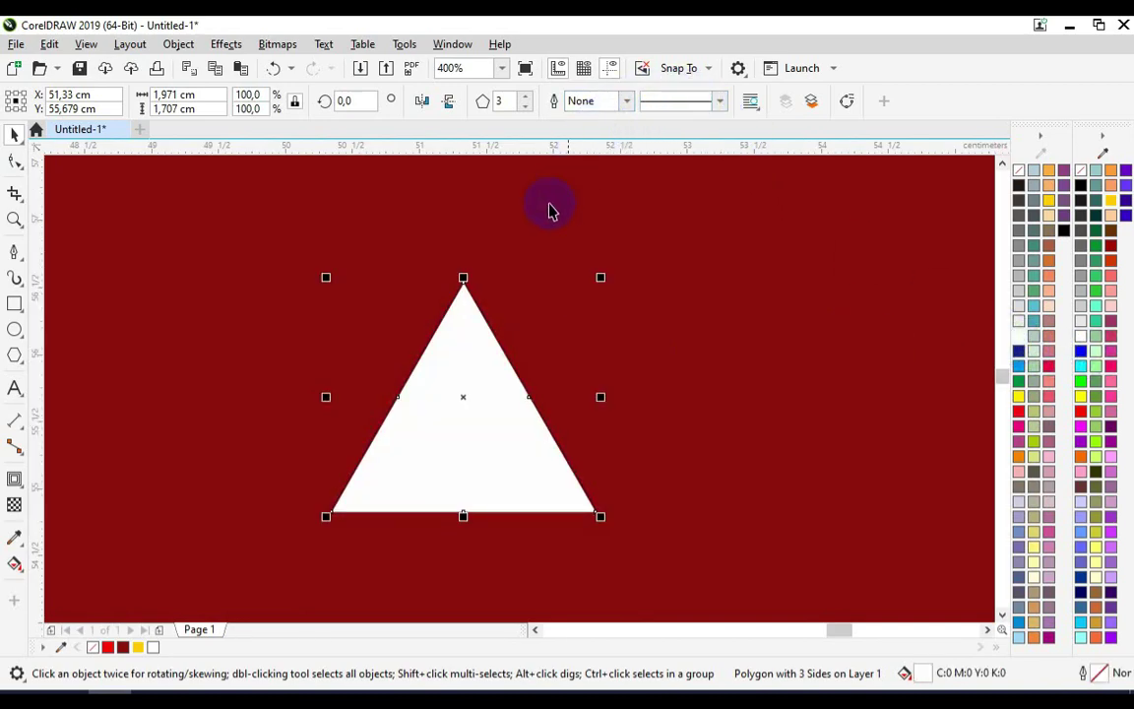
Rotate the white triangle by 90° and copy it sideways into a row of three
{"action": "type", "text": "90"}
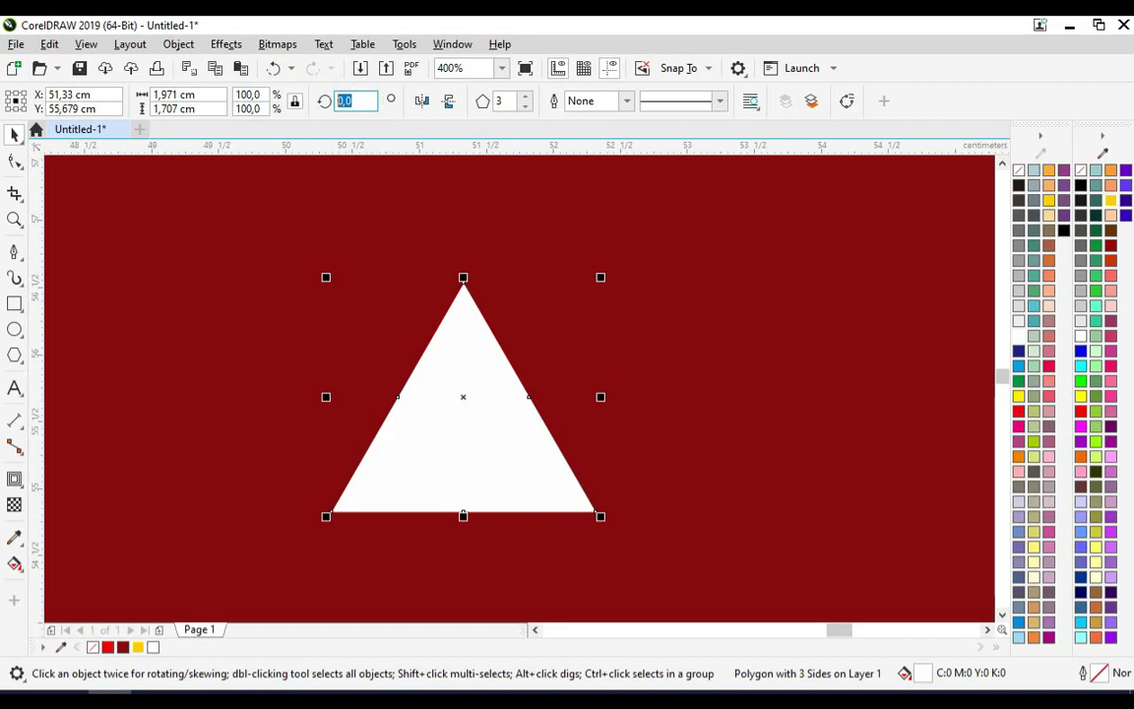
{"action": "key", "text": "Return"}
{"action": "scroll", "coordinate": [415, 366], "scroll_direction": "down", "scroll_amount": 1}
{"action": "left_click_drag", "start_coordinate": [416, 366], "coordinate": [607, 370]}
{"action": "scroll", "coordinate": [397, 352], "scroll_direction": "down", "scroll_amount": 1}
{"action": "key", "text": "ctrl+r"}
{"action": "scroll", "coordinate": [562, 372], "scroll_direction": "down", "scroll_amount": 1}
{"action": "left_click_drag", "start_coordinate": [662, 322], "coordinate": [472, 401]}
{"action": "scroll", "coordinate": [597, 319], "scroll_direction": "down", "scroll_amount": 1}
Copy the dot grid and three triangles to the red area left of the kentang spiral photo and mirror the copy horizontally
{"action": "left_click", "coordinate": [667, 241]}
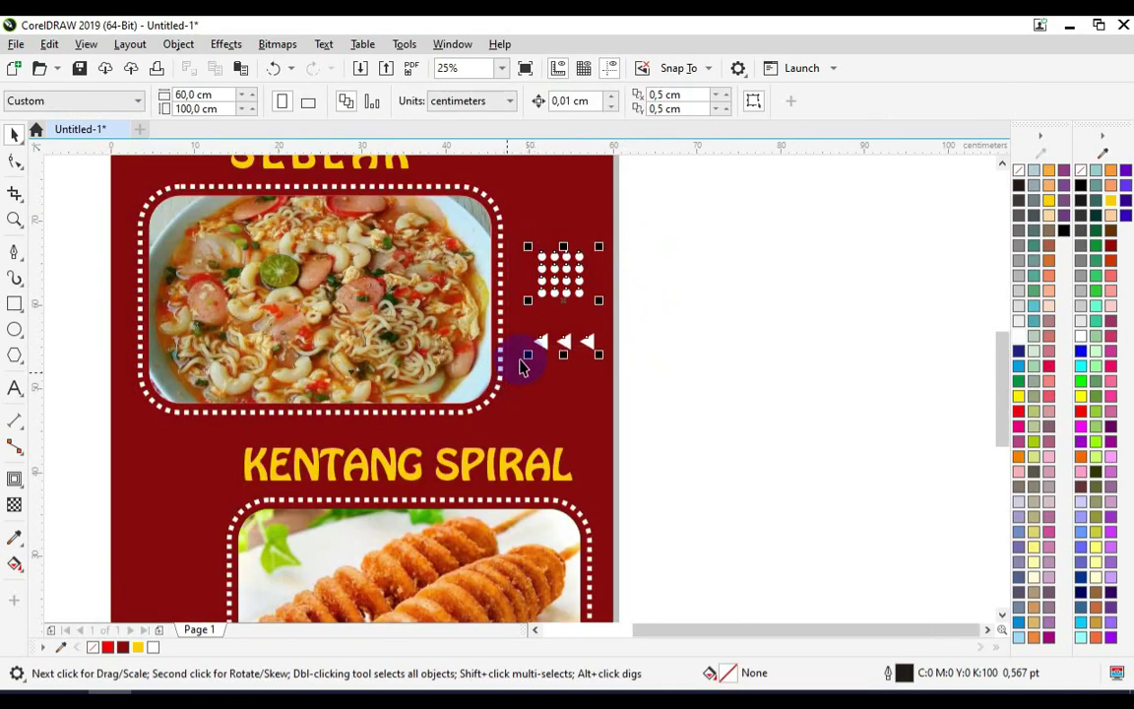
{"action": "scroll", "coordinate": [511, 376], "scroll_direction": "down", "scroll_amount": 1}
{"action": "left_click_drag", "start_coordinate": [575, 290], "coordinate": [385, 449]}
{"action": "scroll", "coordinate": [389, 449], "scroll_direction": "up", "scroll_amount": 1}
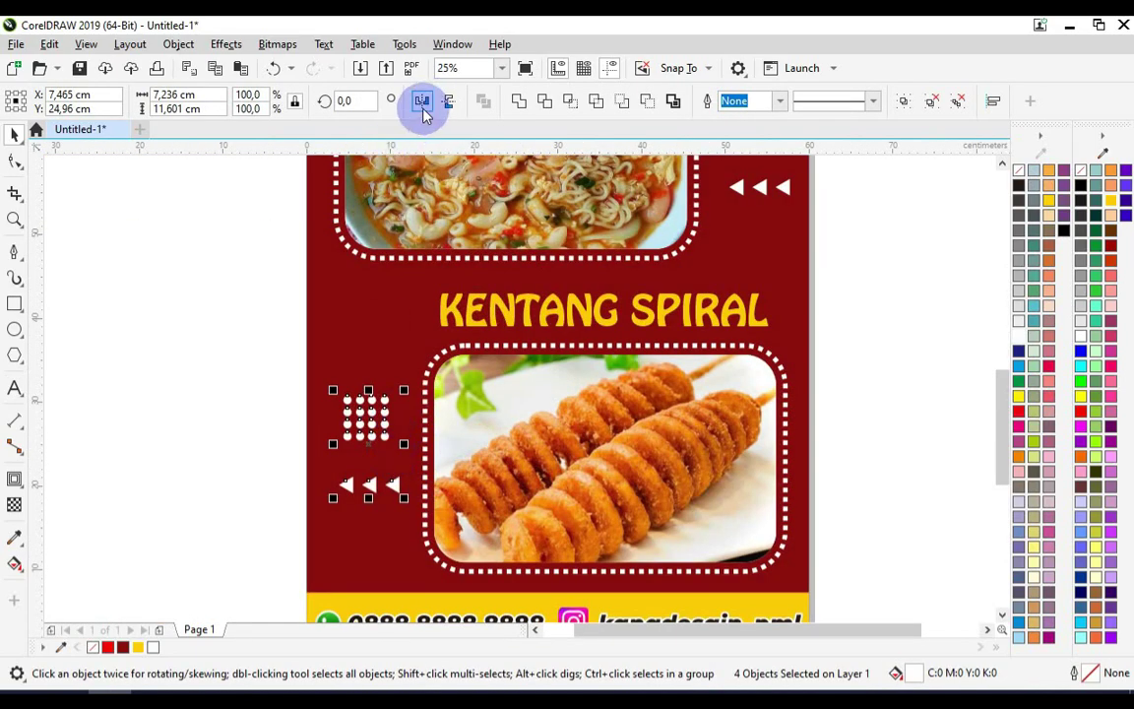
{"action": "scroll", "coordinate": [367, 404], "scroll_direction": "down", "scroll_amount": 1}
{"action": "left_click", "coordinate": [284, 430]}
{"action": "scroll", "coordinate": [391, 317], "scroll_direction": "down", "scroll_amount": 1}
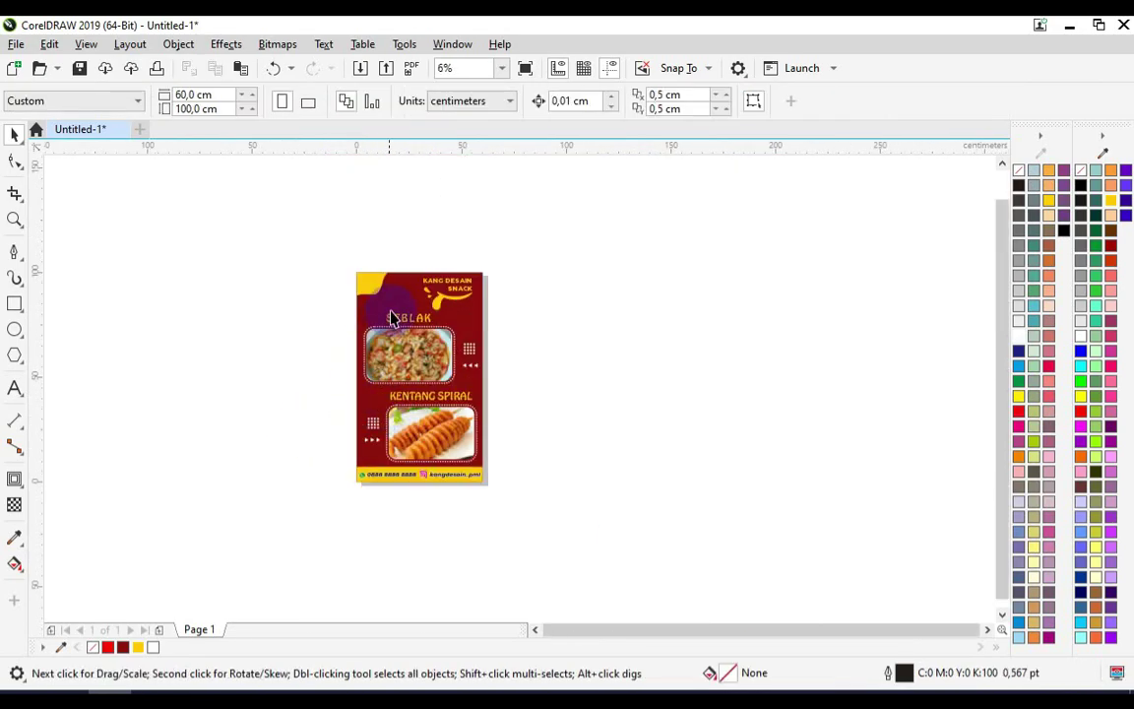
{"action": "scroll", "coordinate": [389, 311], "scroll_direction": "up", "scroll_amount": 1}
{"action": "scroll", "coordinate": [339, 263], "scroll_direction": "down", "scroll_amount": 1}
{"action": "key", "text": "z"}
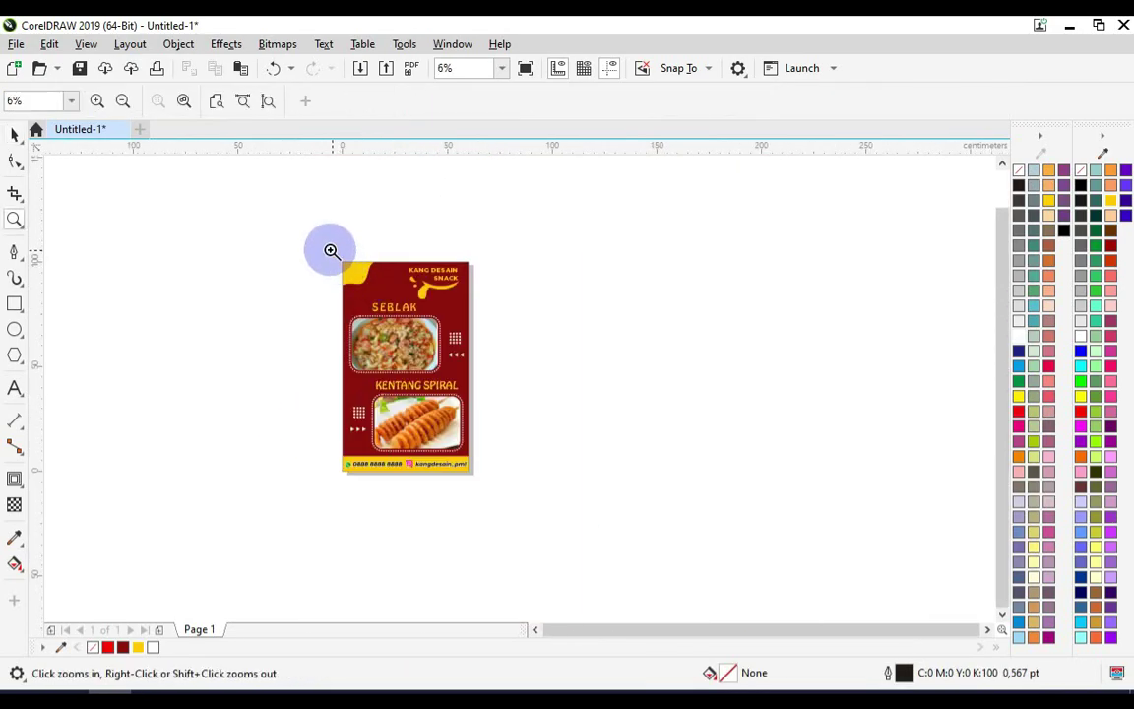
Enlarge the yellow wavy shape in the banner's upper-left corner to about 27.7 cm wide and 14.8 cm high
{"action": "left_click", "coordinate": [12, 136]}
{"action": "scroll", "coordinate": [347, 275], "scroll_direction": "up", "scroll_amount": 2}
{"action": "left_click", "coordinate": [347, 288]}
{"action": "left_click_drag", "start_coordinate": [397, 357], "coordinate": [441, 385]}
{"action": "left_click_drag", "start_coordinate": [450, 318], "coordinate": [509, 314]}
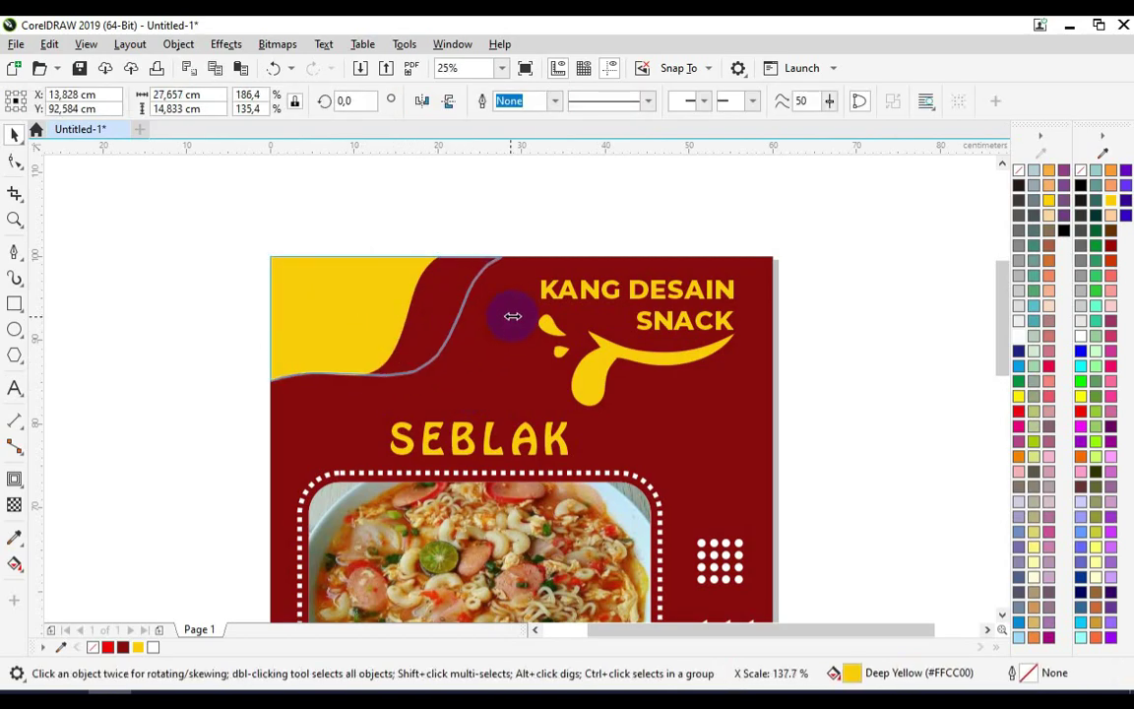
{"action": "scroll", "coordinate": [372, 256], "scroll_direction": "down", "scroll_amount": 1}
{"action": "left_click", "coordinate": [346, 212]}
{"action": "scroll", "coordinate": [336, 236], "scroll_direction": "down", "scroll_amount": 1}
{"action": "key", "text": "z"}
{"action": "left_click_drag", "start_coordinate": [336, 236], "coordinate": [480, 461]}
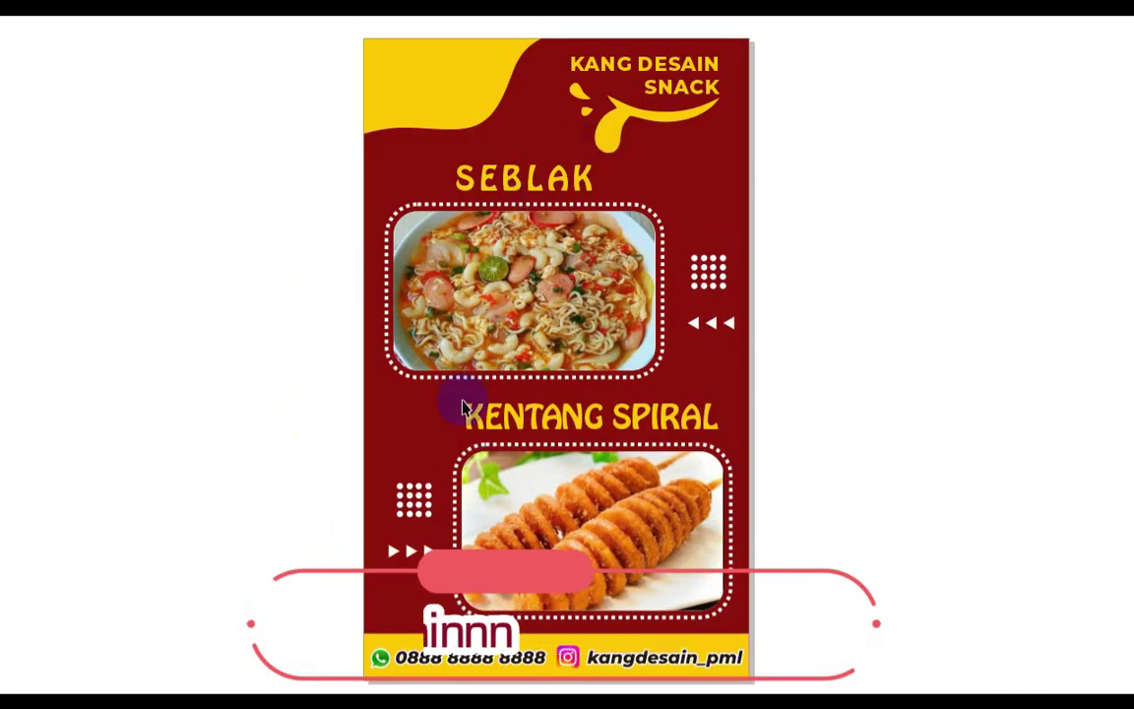